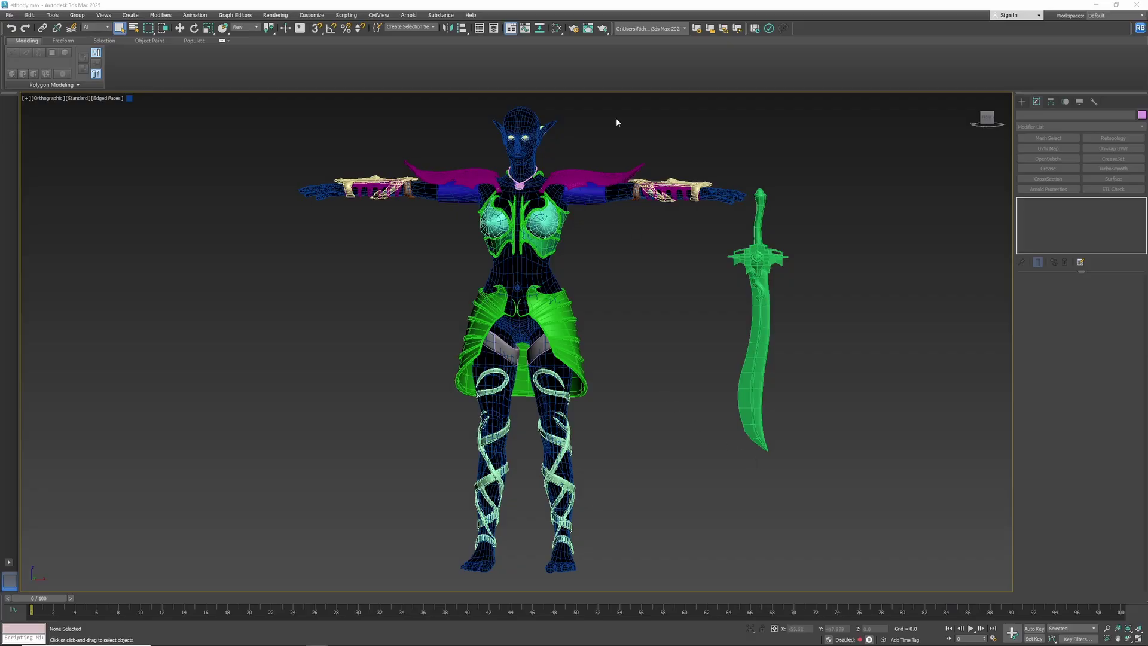
# Set the production renderer to Arnold in the render setup
pyautogui.click(557, 28)
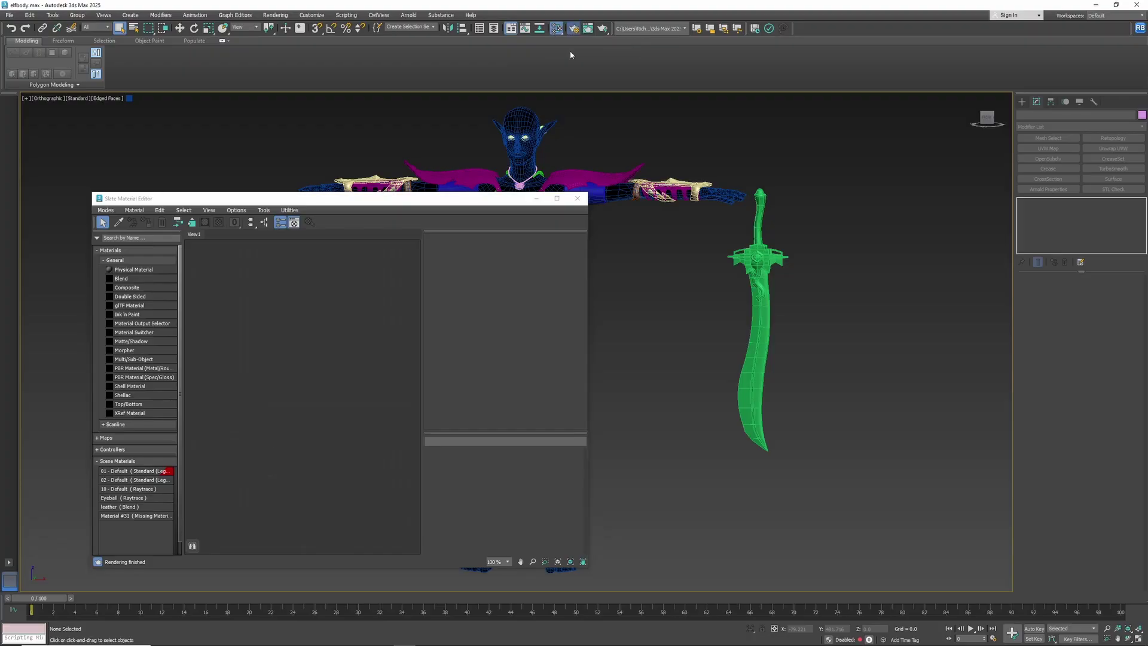
pyautogui.click(573, 28)
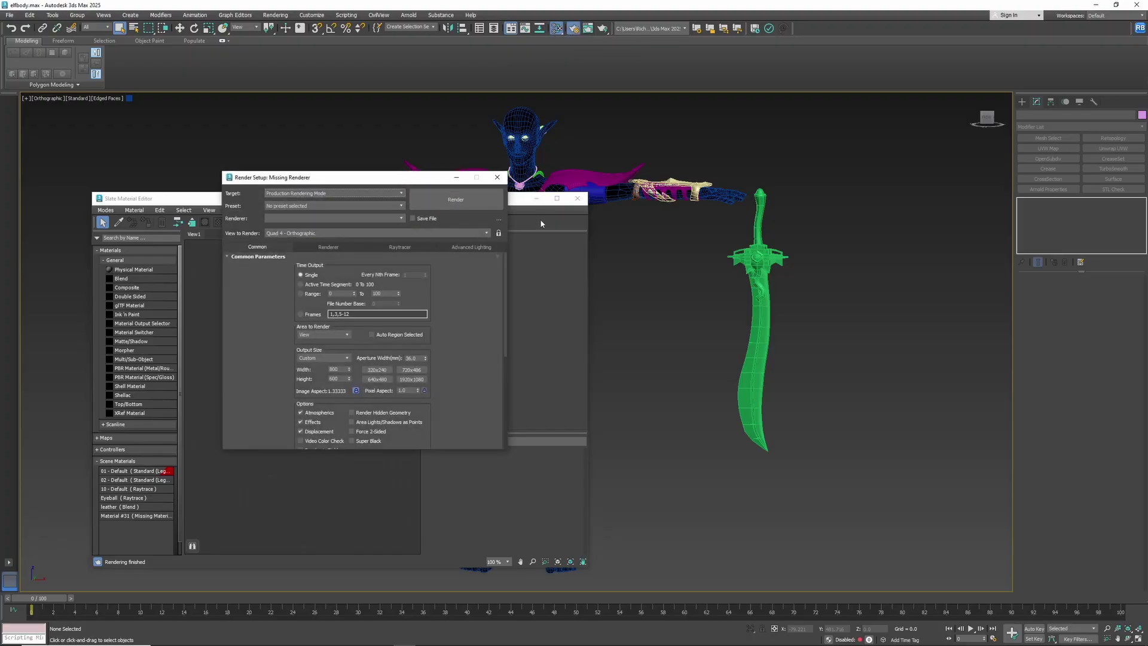
pyautogui.click(322, 220)
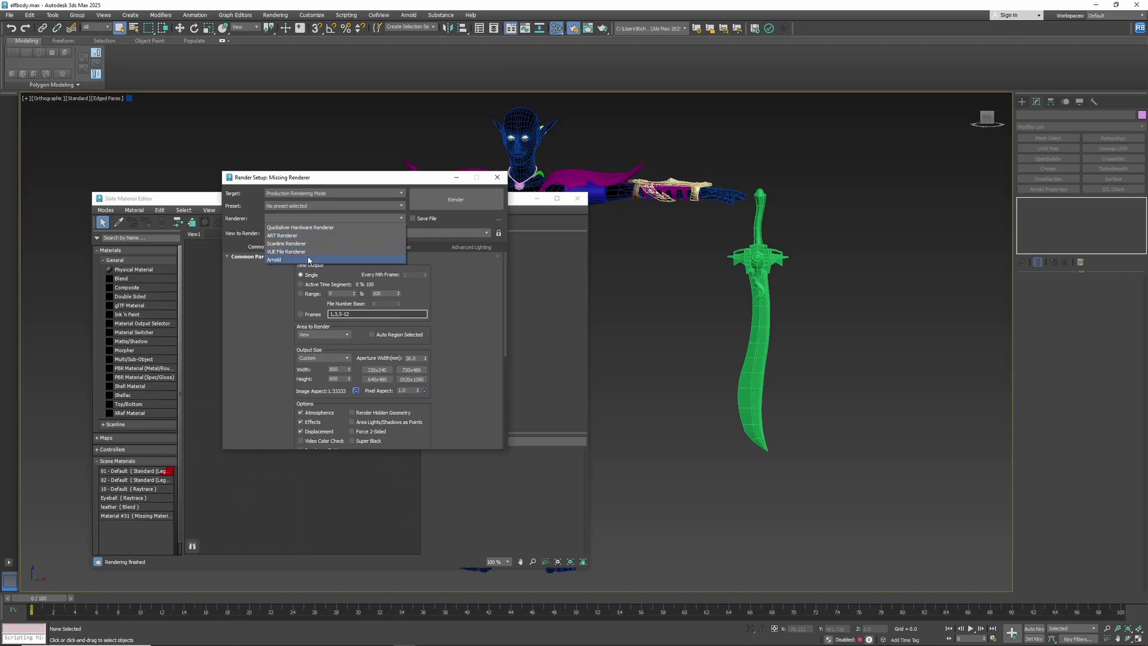
pyautogui.click(302, 260)
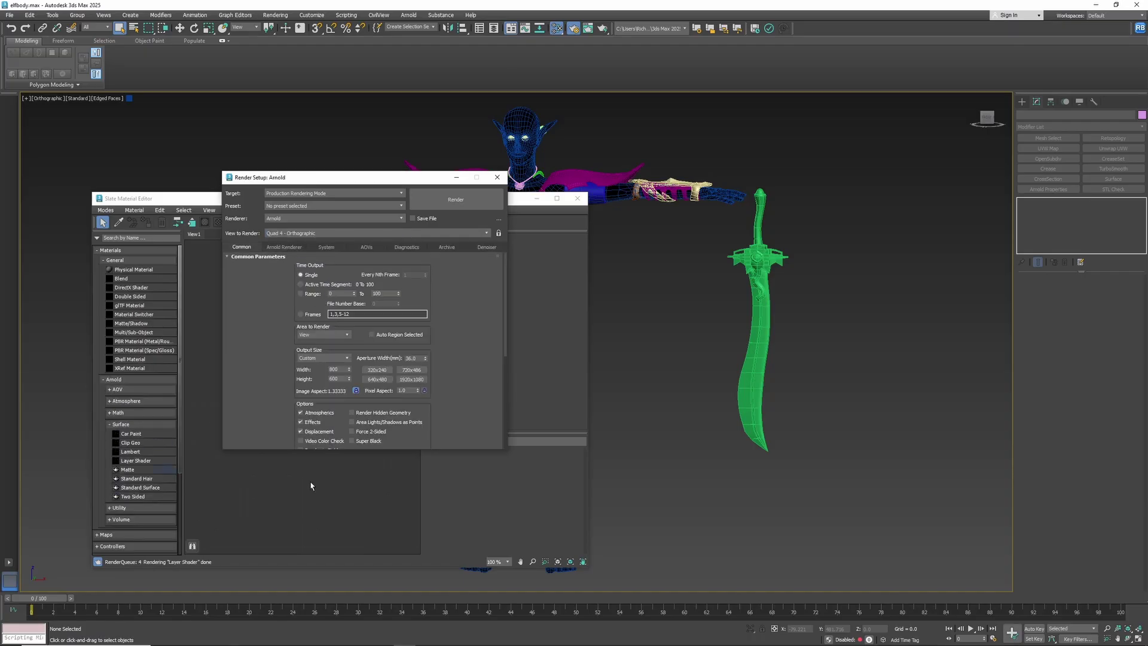
pyautogui.click(497, 178)
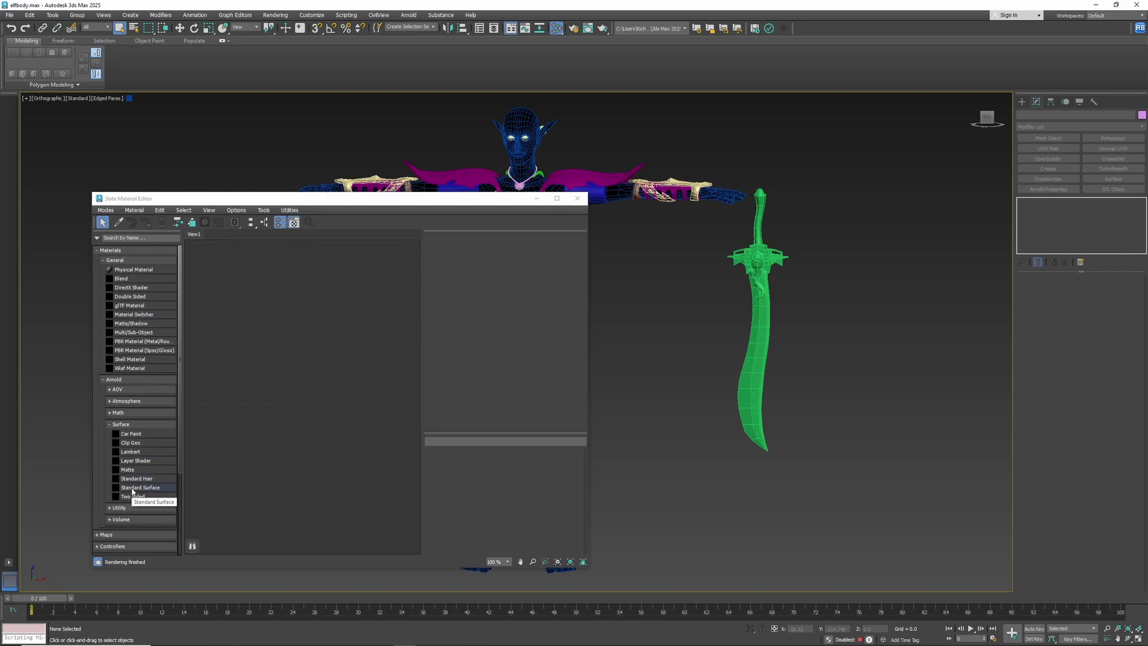
# Create an Arnold Standard Surface material and assign it to all objects in the scene
pyautogui.moveTo(133, 491); pyautogui.dragTo(342, 375)
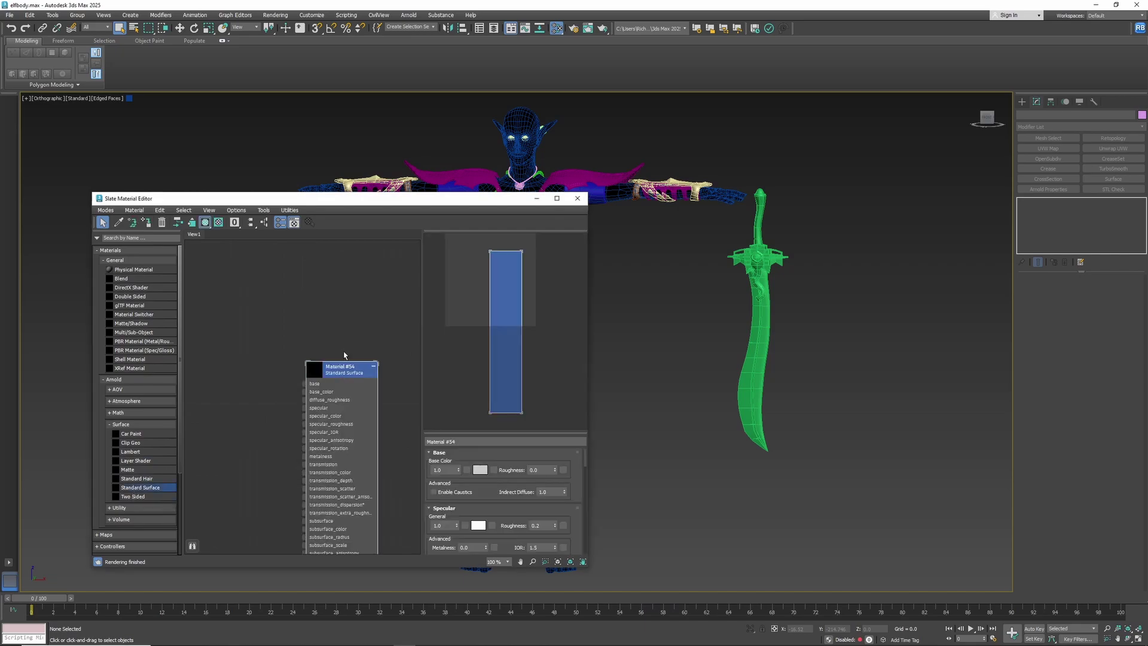
pyautogui.moveTo(351, 205); pyautogui.dragTo(266, 258)
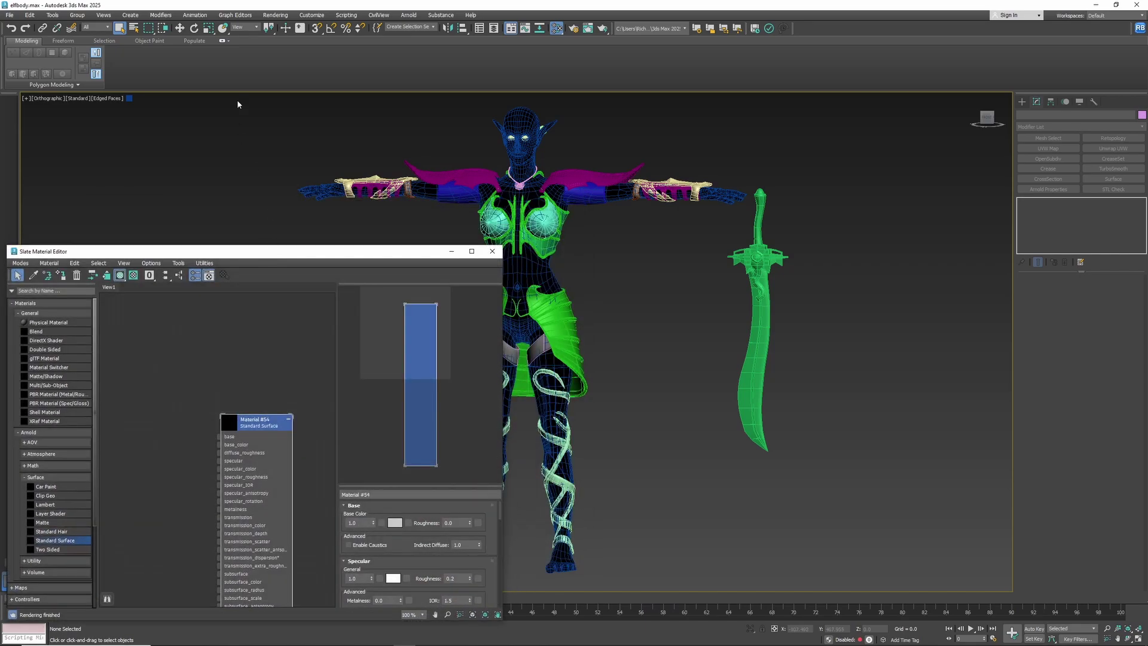
pyautogui.click(28, 16)
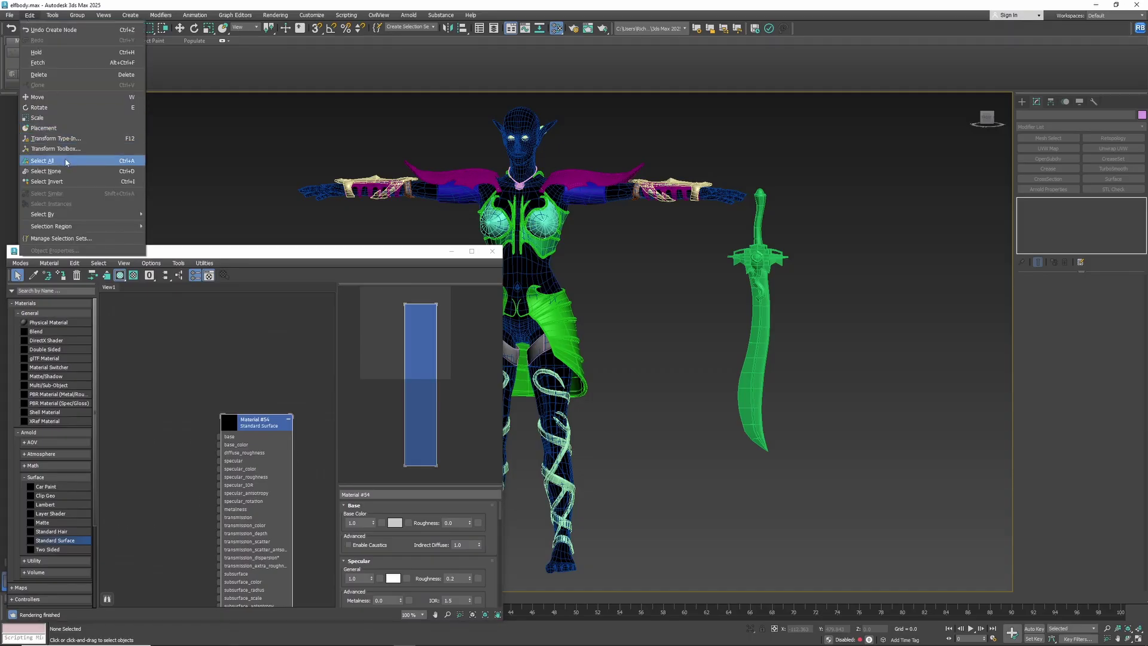
pyautogui.click(43, 160)
pyautogui.rightClick(259, 427)
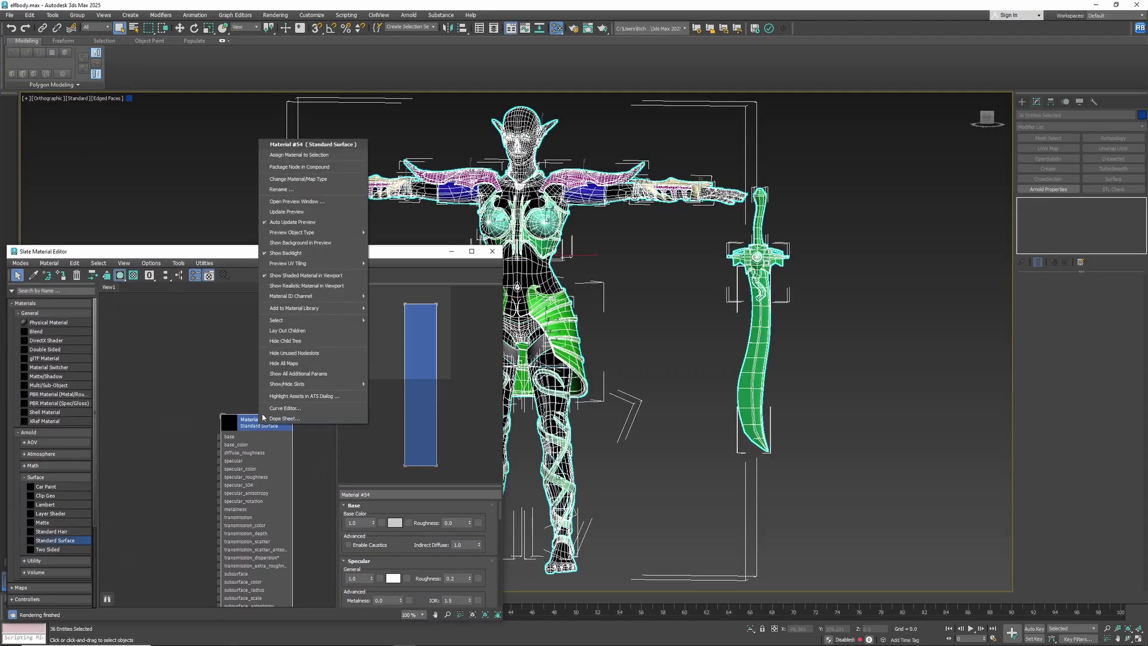
pyautogui.click(302, 159)
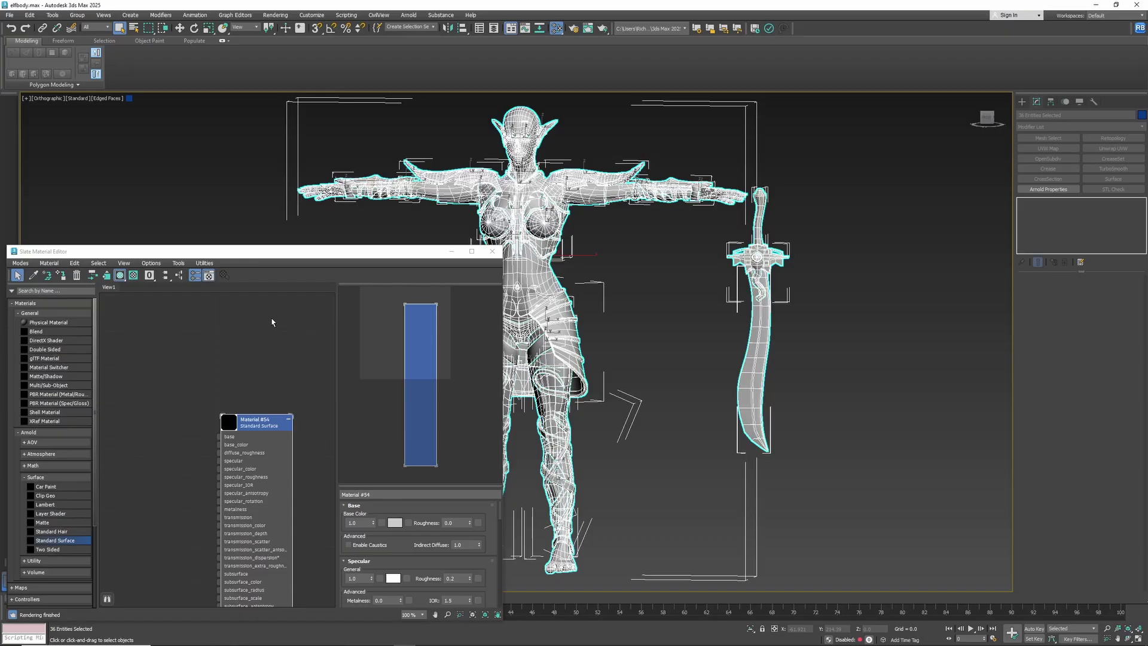
# Set the Standard Surface material's specular weight to 0.0 and close the material editor
pyautogui.moveTo(261, 431); pyautogui.dragTo(252, 350)
pyautogui.moveTo(288, 247); pyautogui.dragTo(291, 220)
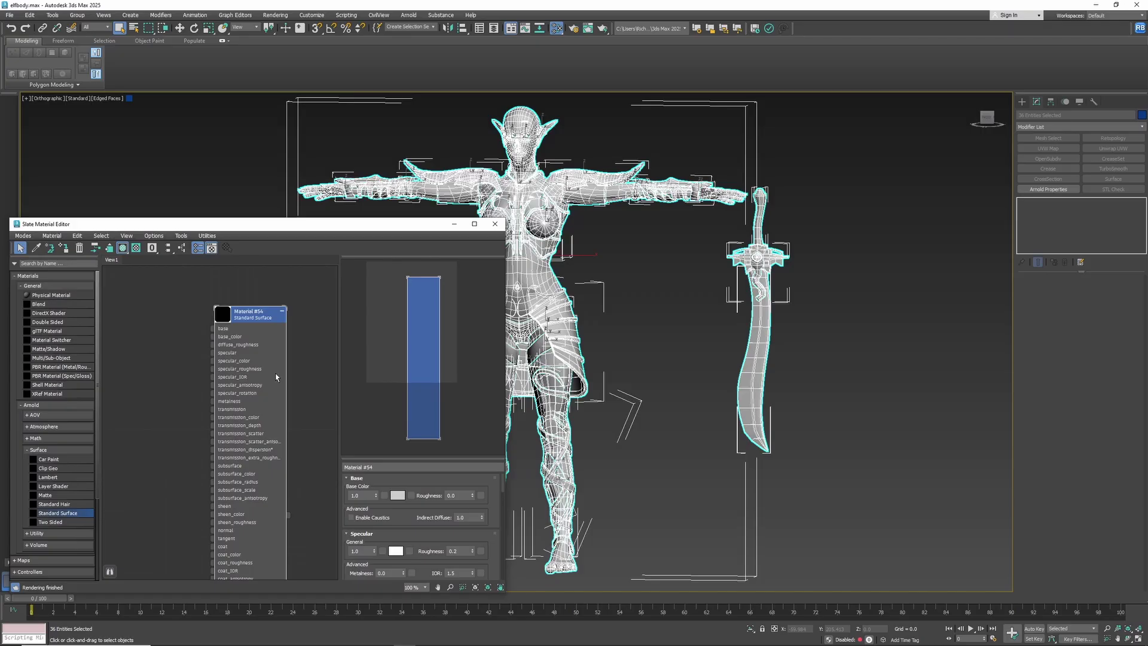
pyautogui.doubleClick(371, 551)
pyautogui.press('Return')
pyautogui.click(494, 223)
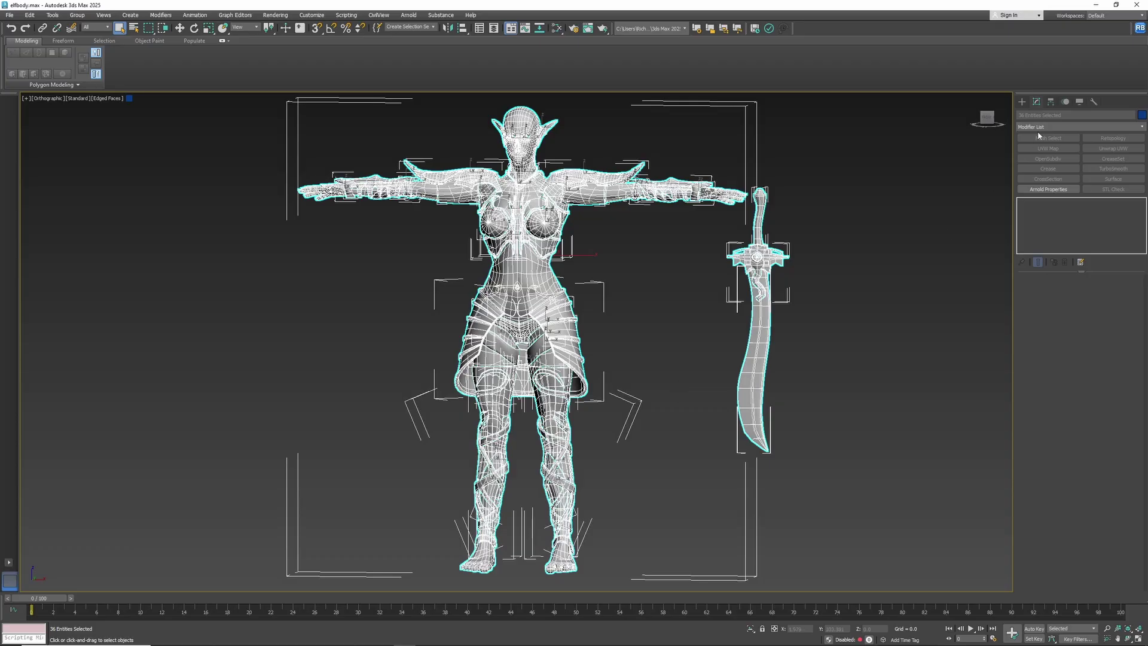
# Create a wide, low cylinder centred near the character's feet as a display base
pyautogui.click(1022, 102)
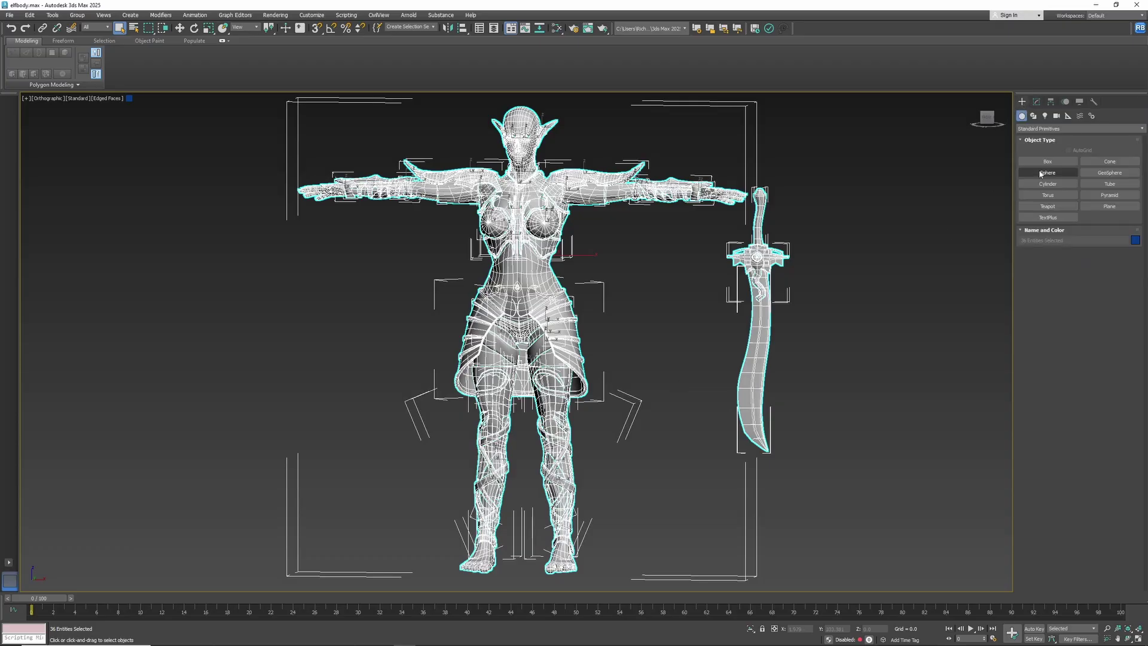
pyautogui.click(1068, 184)
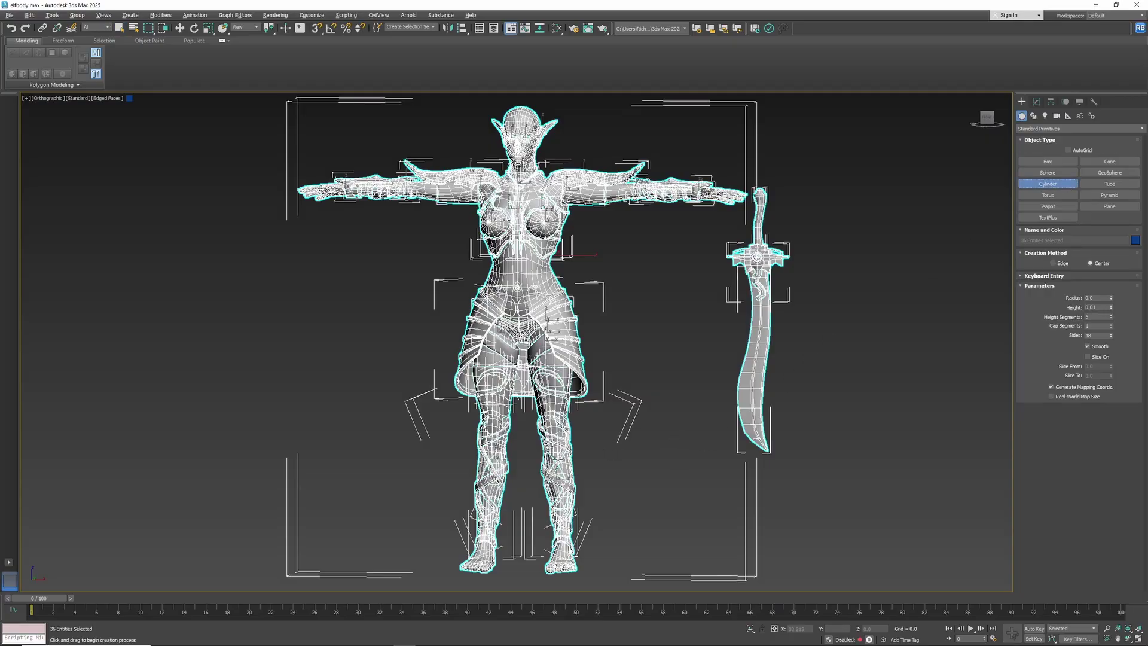
pyautogui.keyDown('alt'); pyautogui.moveTo(553, 460); pyautogui.dragTo(530, 497, button='middle'); pyautogui.keyUp('alt')
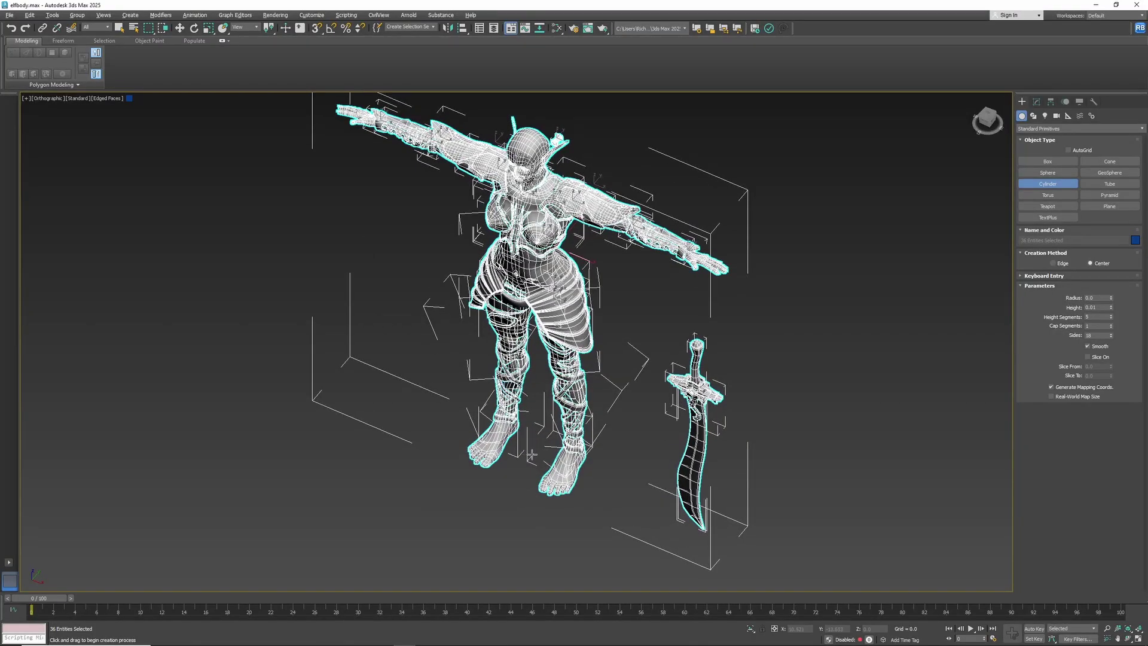
pyautogui.moveTo(528, 453); pyautogui.dragTo(590, 639)
pyautogui.click(503, 357)
pyautogui.rightClick(502, 357)
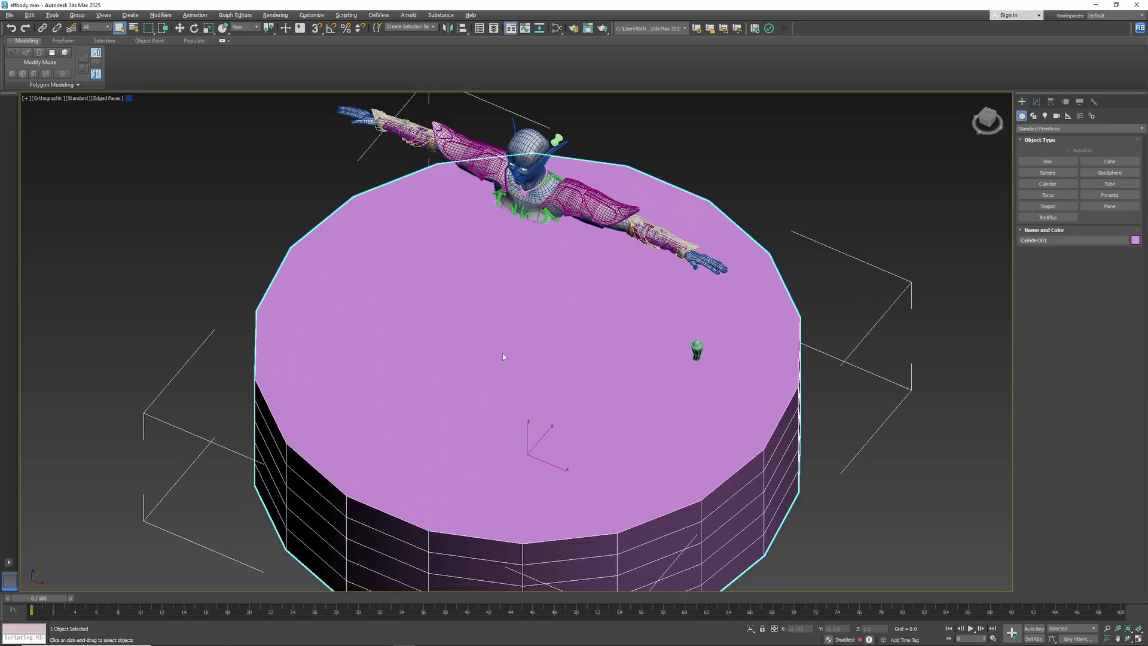
# Lower the cylinder along Z until its top face sits just beneath the character's feet
pyautogui.press('w')
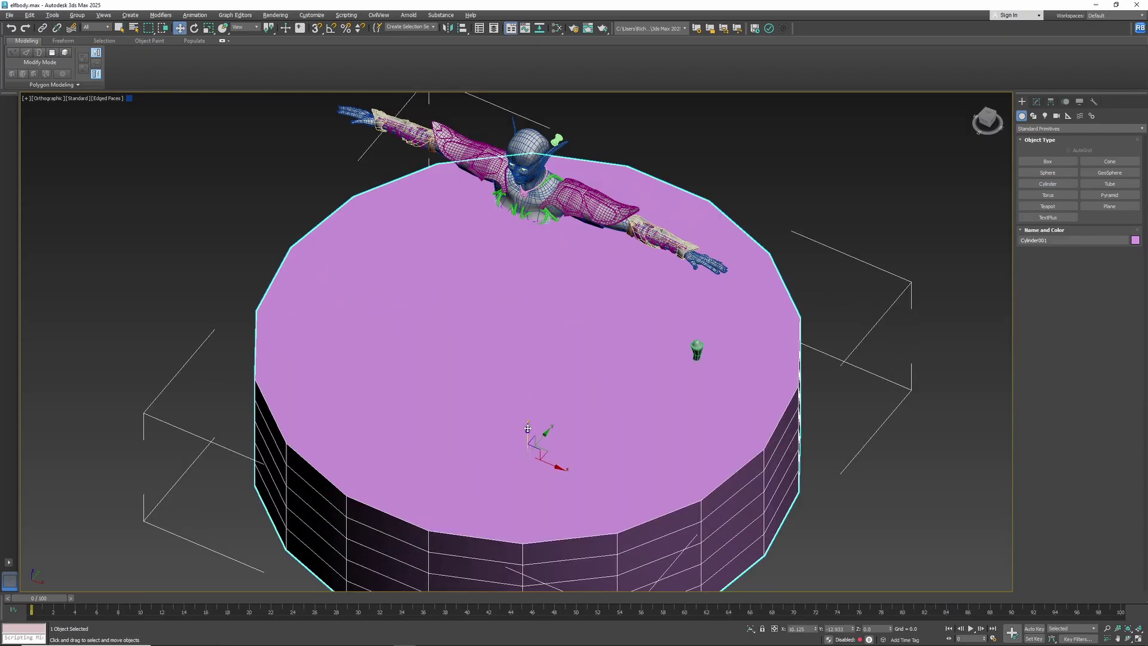
pyautogui.moveTo(528, 429); pyautogui.dragTo(521, 578)
pyautogui.scroll(-6, 549, 481)
pyautogui.scroll(3, 537, 524)
pyautogui.moveTo(565, 498); pyautogui.dragTo(545, 441)
pyautogui.keyDown('alt'); pyautogui.moveTo(543, 442); pyautogui.dragTo(566, 392, button='middle'); pyautogui.keyUp('alt')
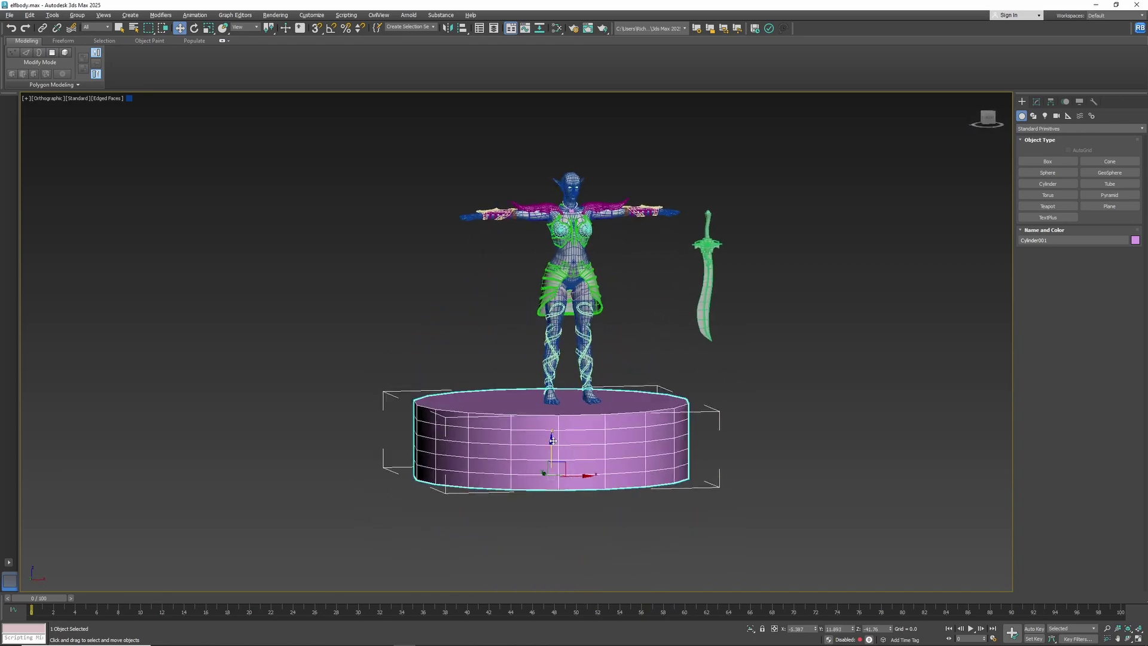
pyautogui.scroll(5, 562, 405)
pyautogui.scroll(-2, 562, 405)
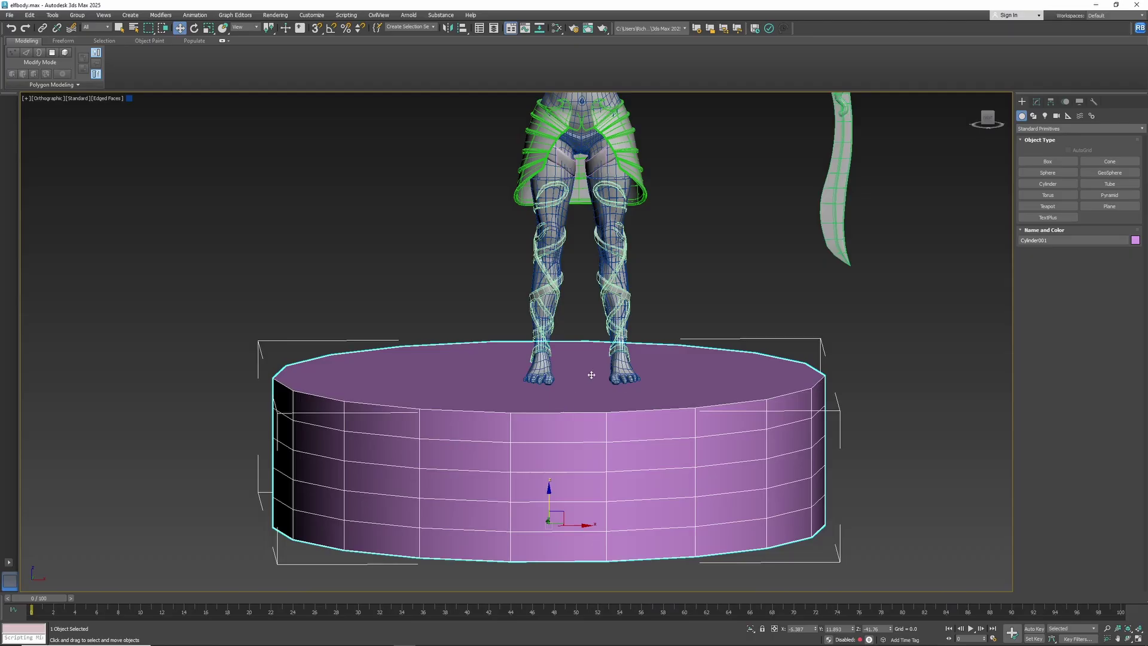
# Shift the cylinder horizontally along X and Y to bring its centre under the character's feet
pyautogui.click(590, 188)
pyautogui.scroll(-3, 591, 188)
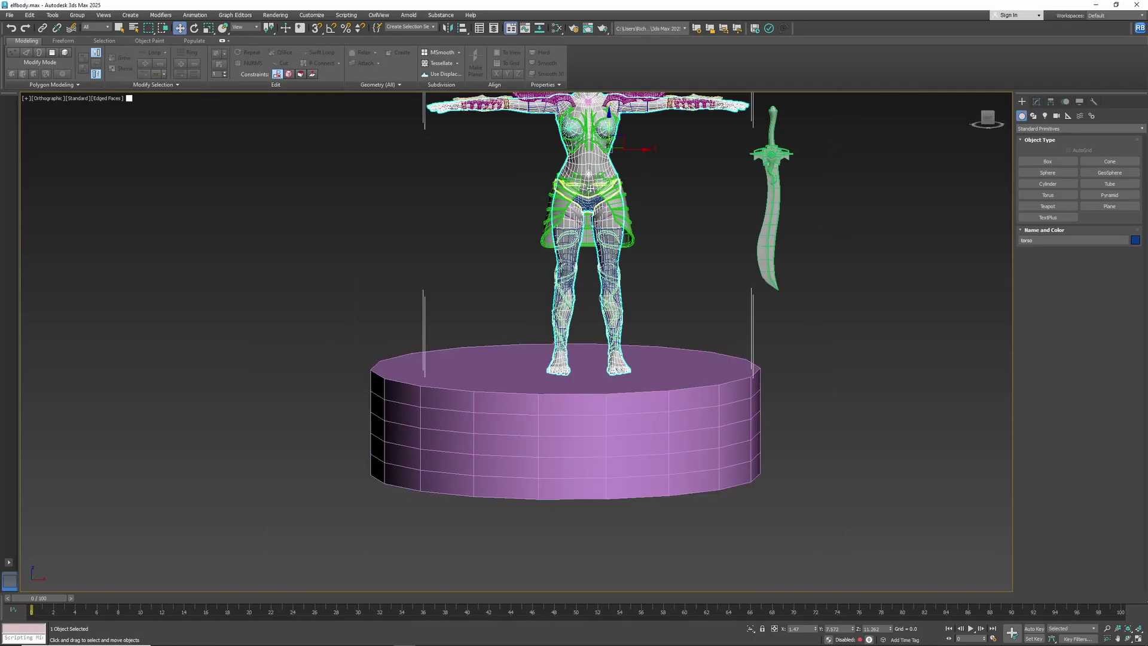
pyautogui.scroll(3, 624, 363)
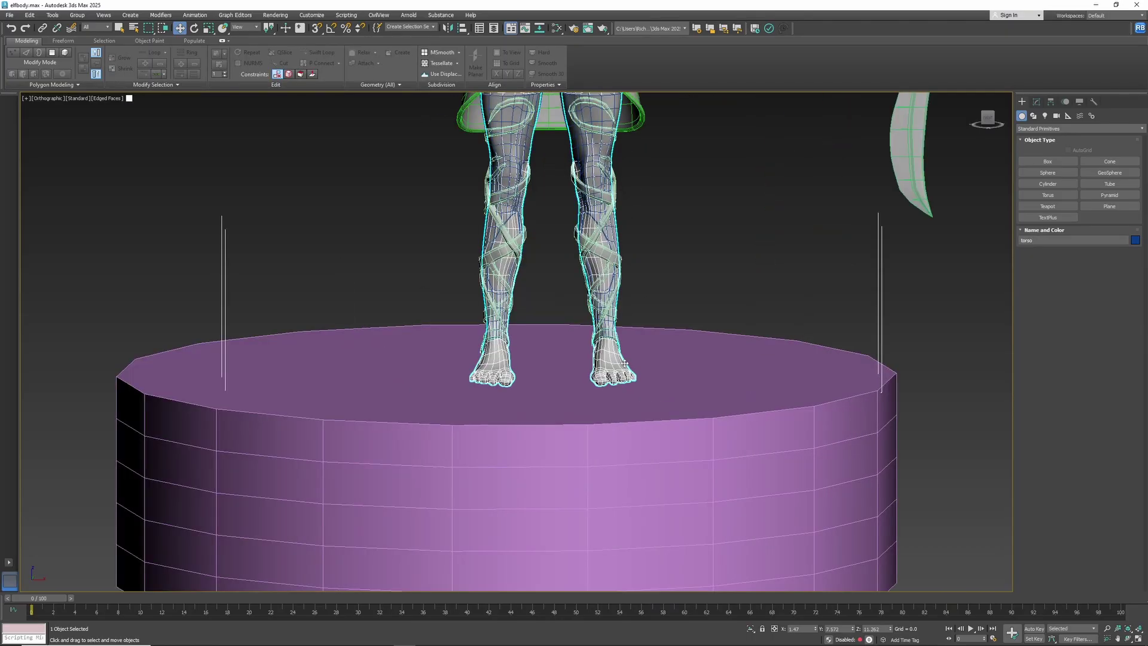
pyautogui.scroll(-2, 597, 398)
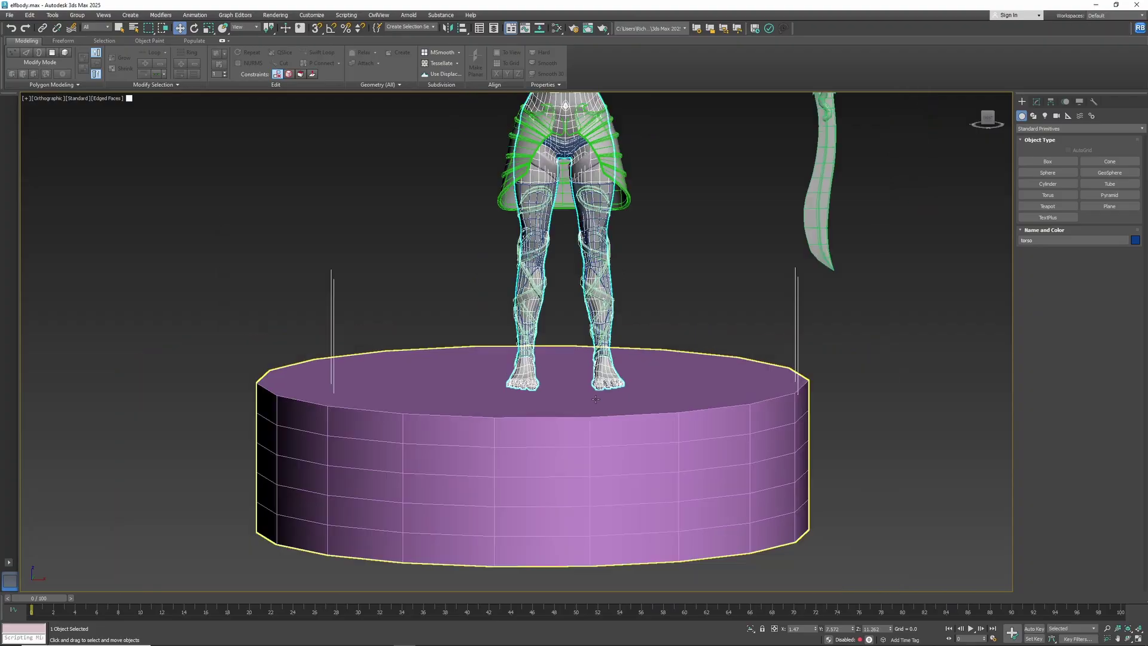
pyautogui.click(545, 424)
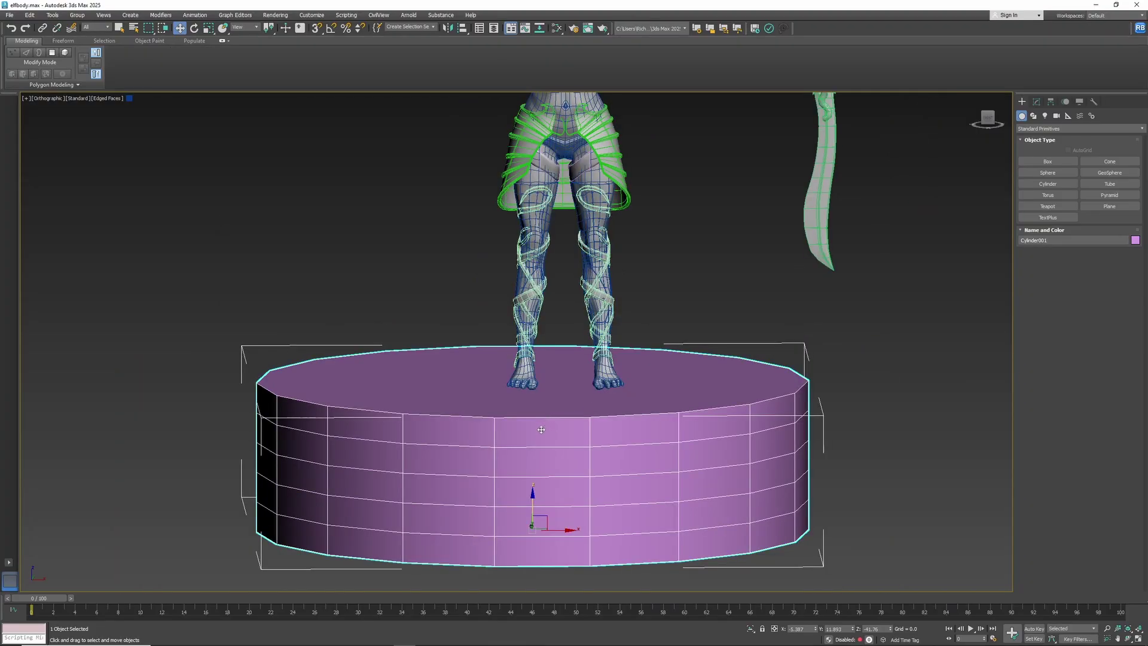
pyautogui.moveTo(555, 529); pyautogui.dragTo(597, 530)
pyautogui.keyDown('alt'); pyautogui.moveTo(608, 487); pyautogui.dragTo(523, 479, button='middle'); pyautogui.keyUp('alt')
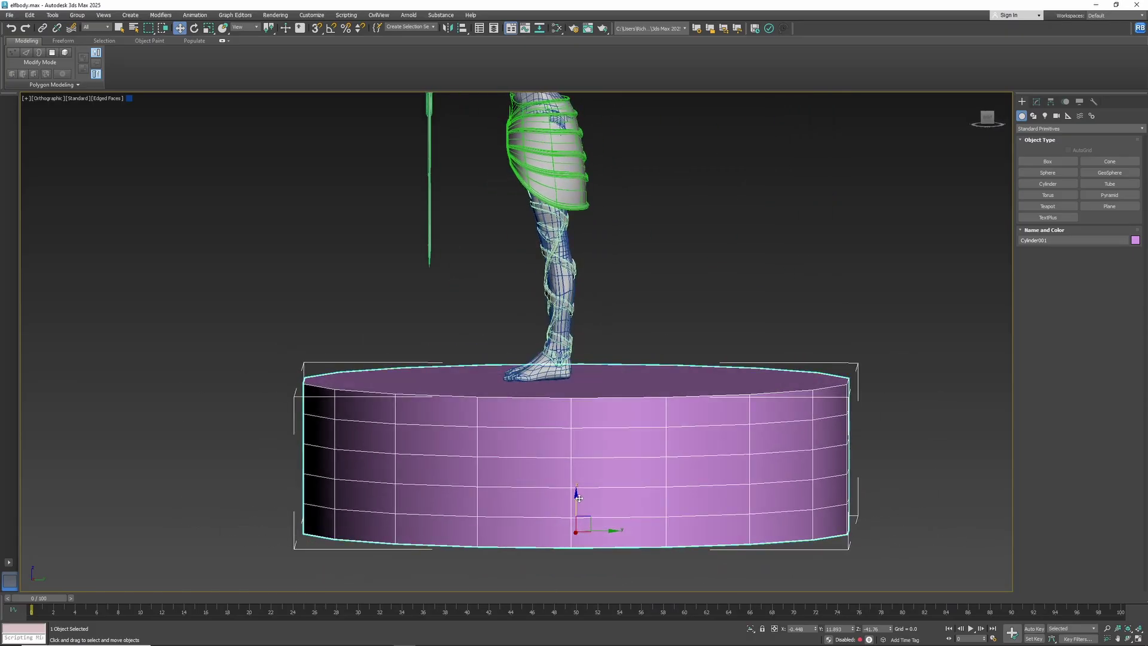
pyautogui.moveTo(603, 531); pyautogui.dragTo(570, 528)
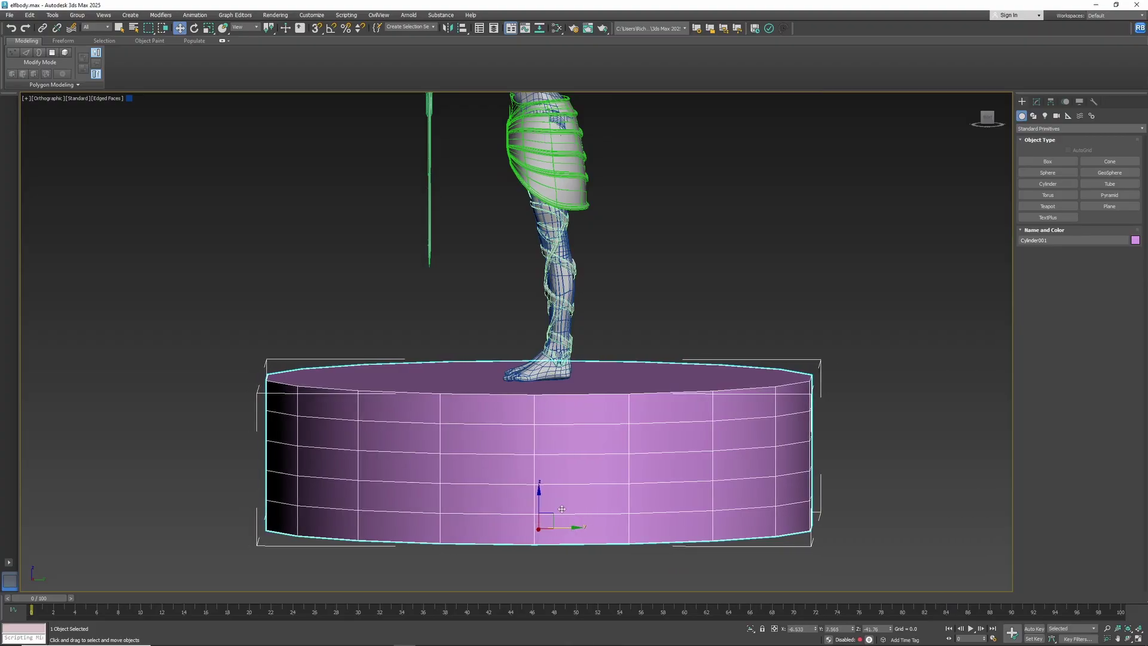
# Slide the cylinder along X in the front view so the character stands at its middle
pyautogui.keyDown('alt'); pyautogui.moveTo(484, 459); pyautogui.dragTo(560, 449, button='middle'); pyautogui.keyUp('alt')
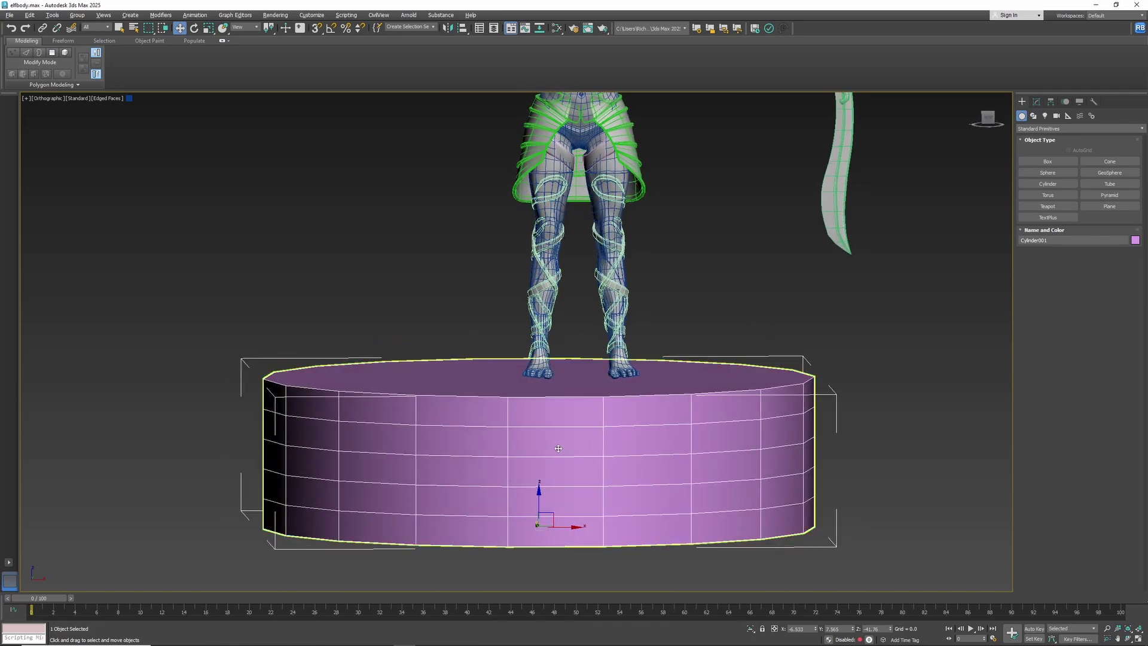
pyautogui.scroll(2, 565, 471)
pyautogui.moveTo(550, 549); pyautogui.dragTo(642, 547)
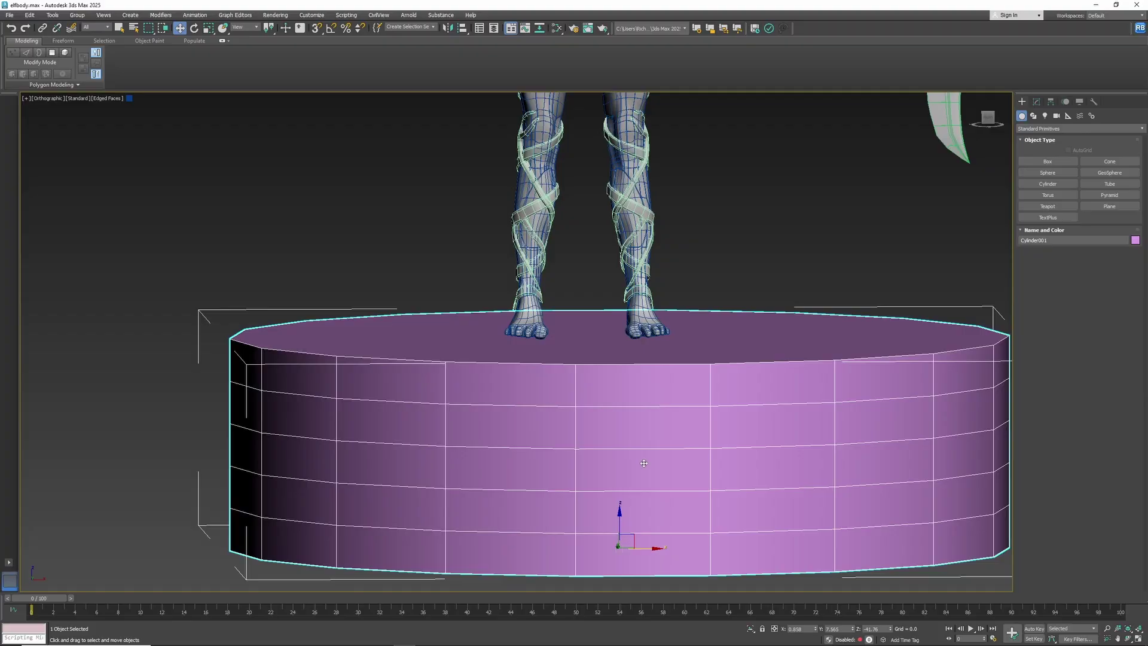
pyautogui.press('z')
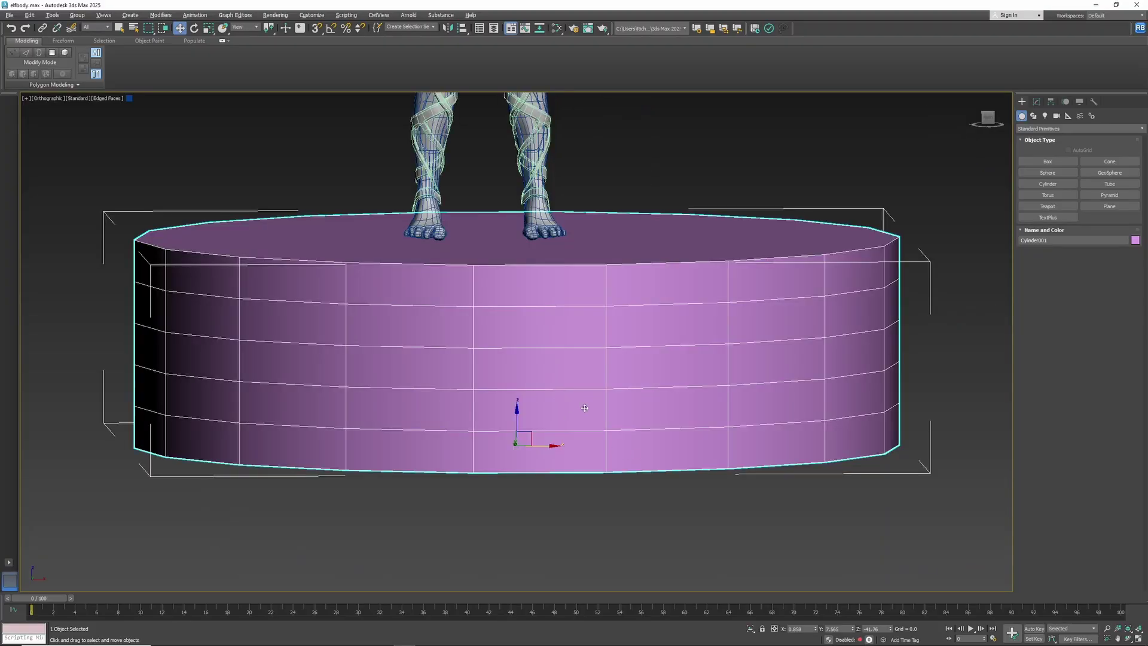
pyautogui.keyDown('alt'); pyautogui.moveTo(599, 401); pyautogui.dragTo(239, 425, button='middle'); pyautogui.keyUp('alt')
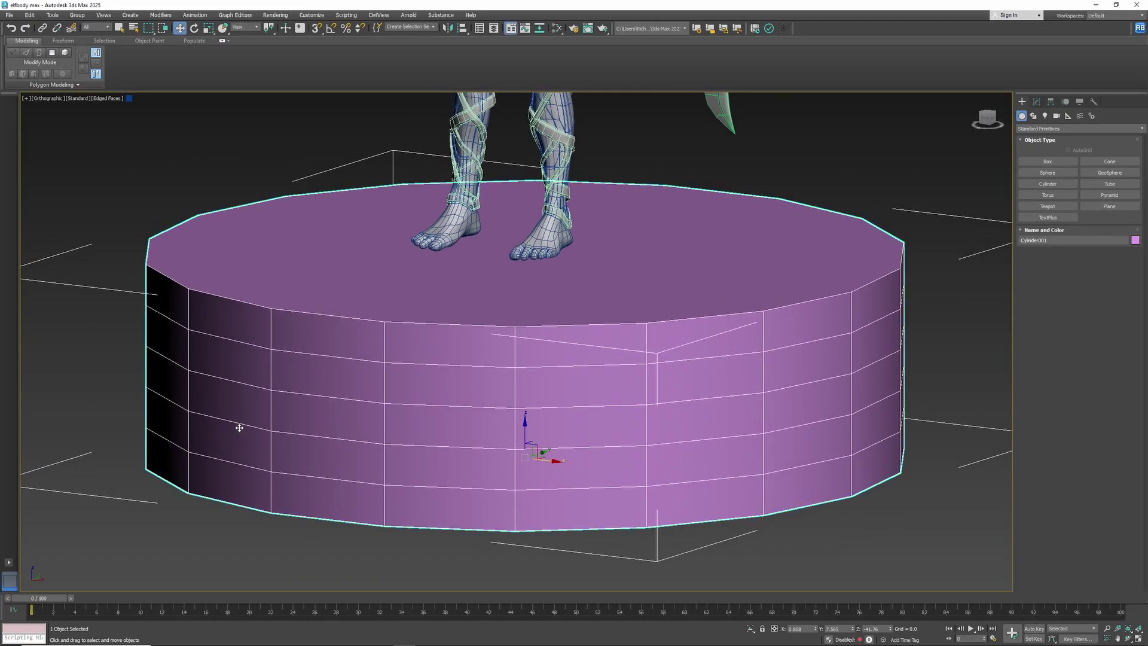
pyautogui.scroll(-5, 278, 428)
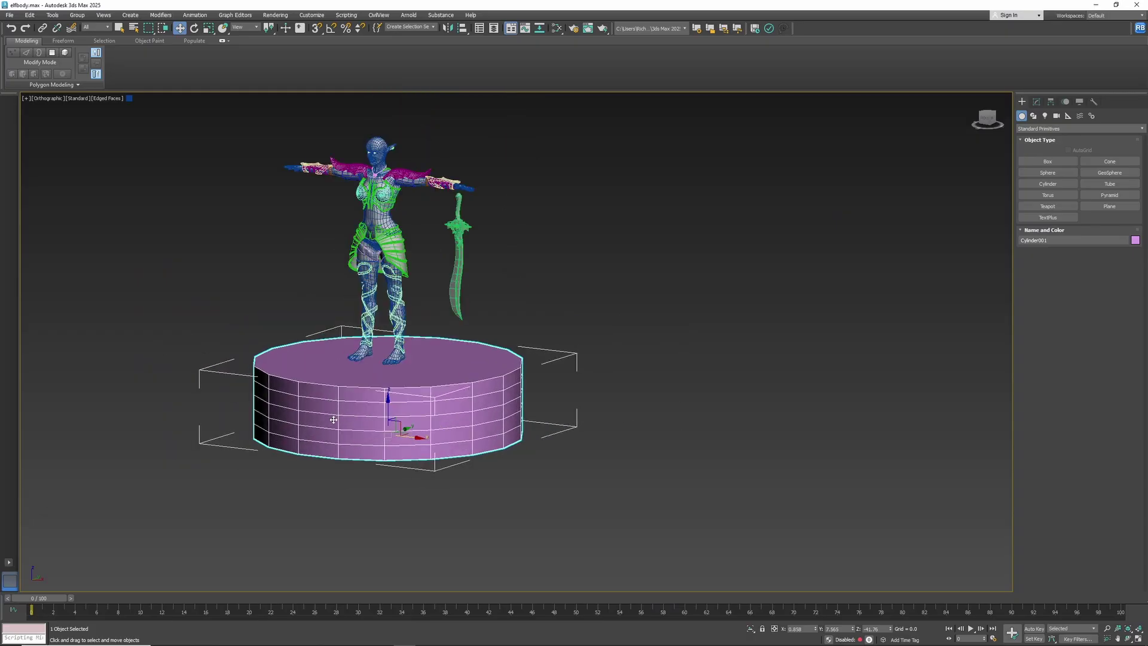
pyautogui.keyDown('alt'); pyautogui.moveTo(376, 371); pyautogui.dragTo(532, 468, button='middle'); pyautogui.keyUp('alt')
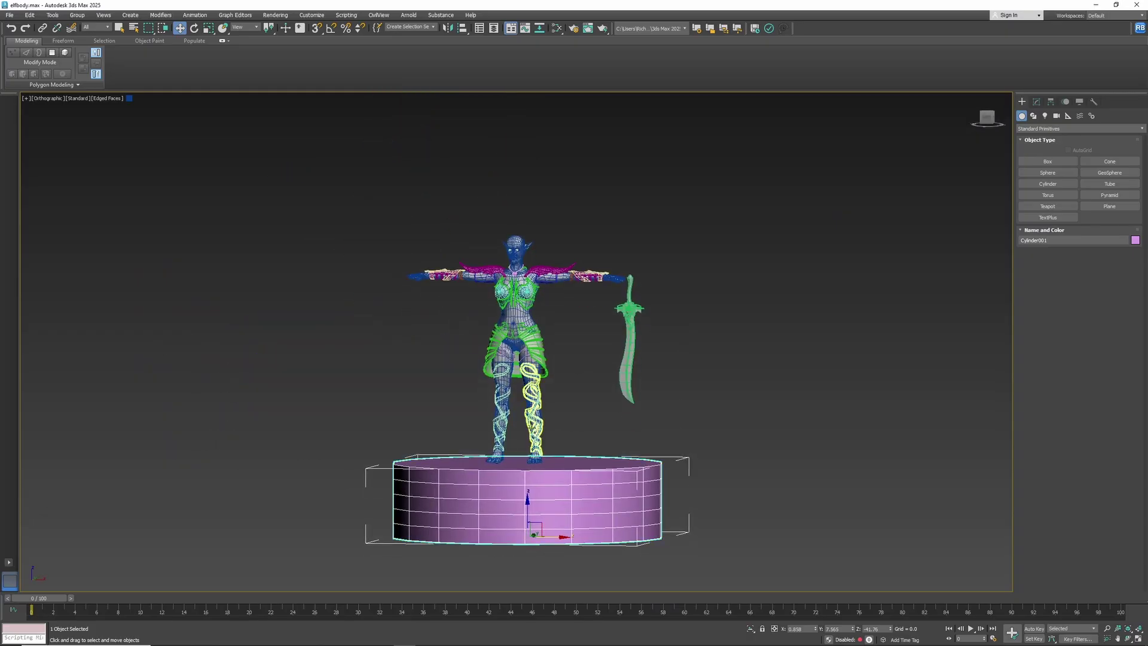
# Create a second Arnold Standard Surface material named Base with specular weight 0.0 and assign it to the cylinder
pyautogui.press('m')
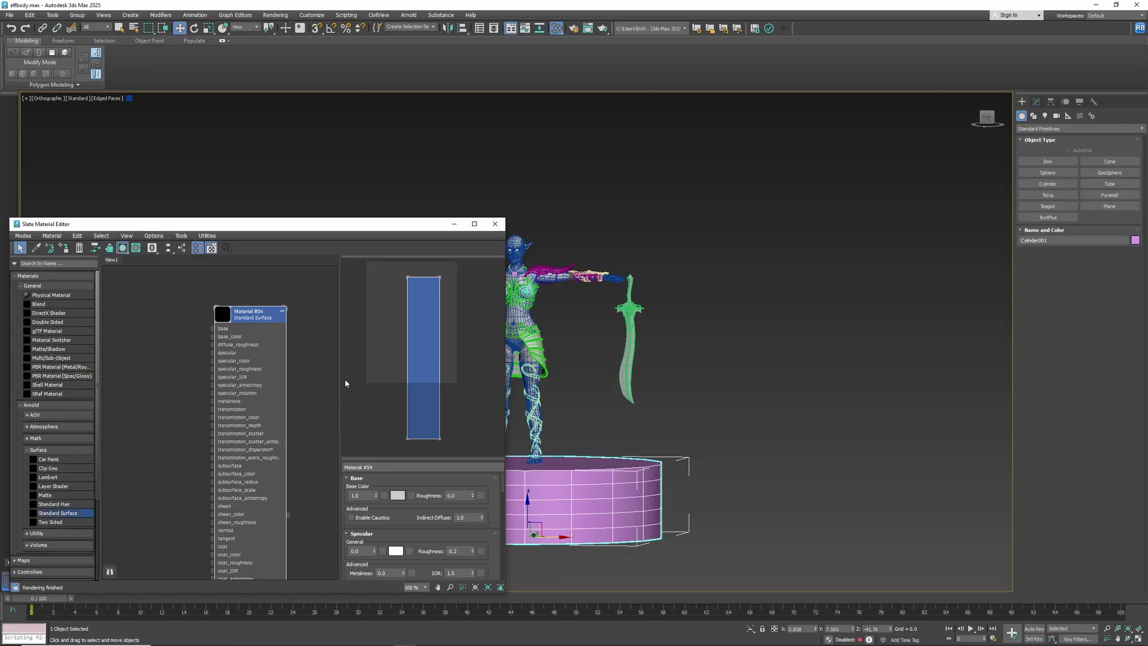
pyautogui.moveTo(251, 319); pyautogui.dragTo(171, 328)
pyautogui.moveTo(50, 517); pyautogui.dragTo(278, 328)
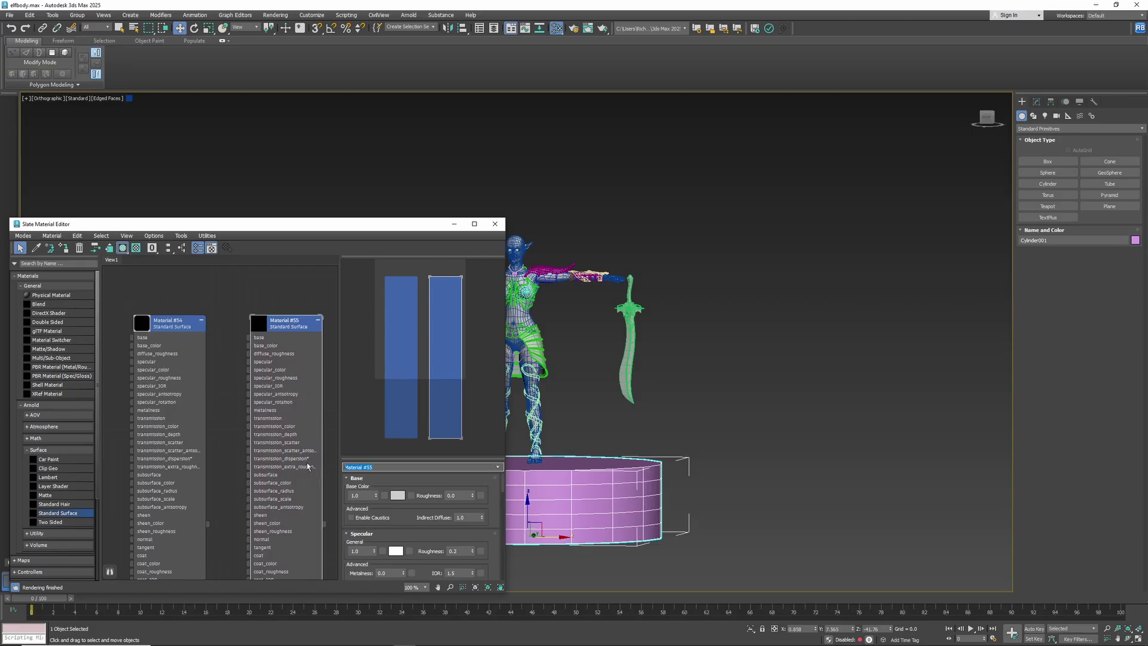
pyautogui.write('Base')
pyautogui.press('Return')
pyautogui.click(366, 551)
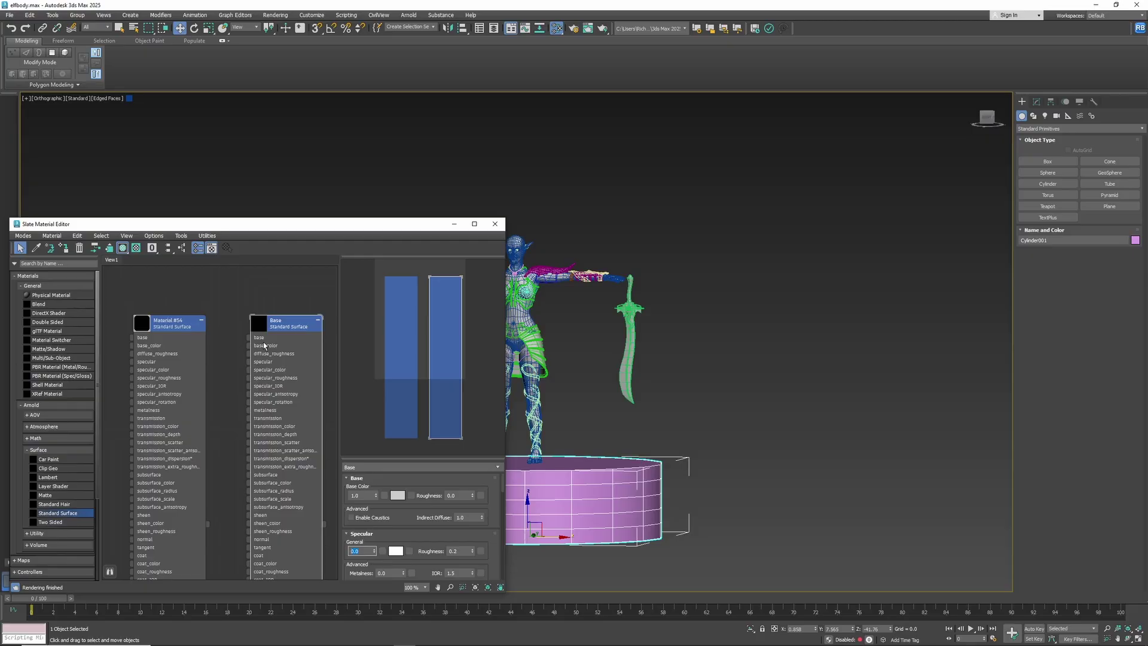
pyautogui.press('Return')
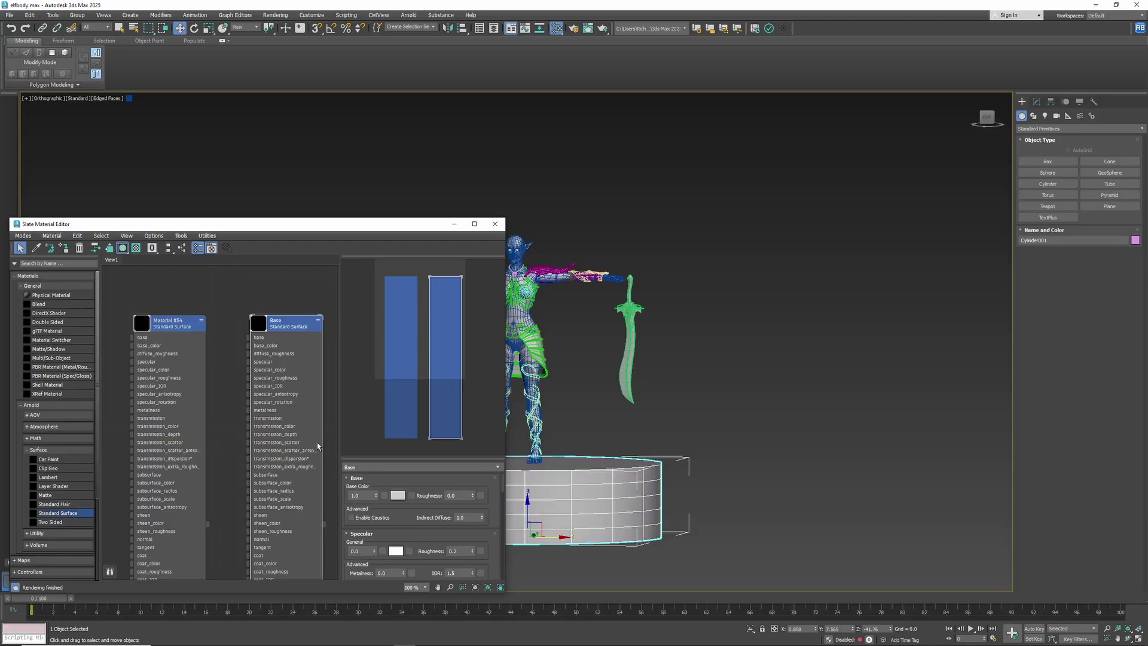
# Close the material editor and render the scene in Arnold RenderView, keeping the render window clear of the character
pyautogui.click(495, 225)
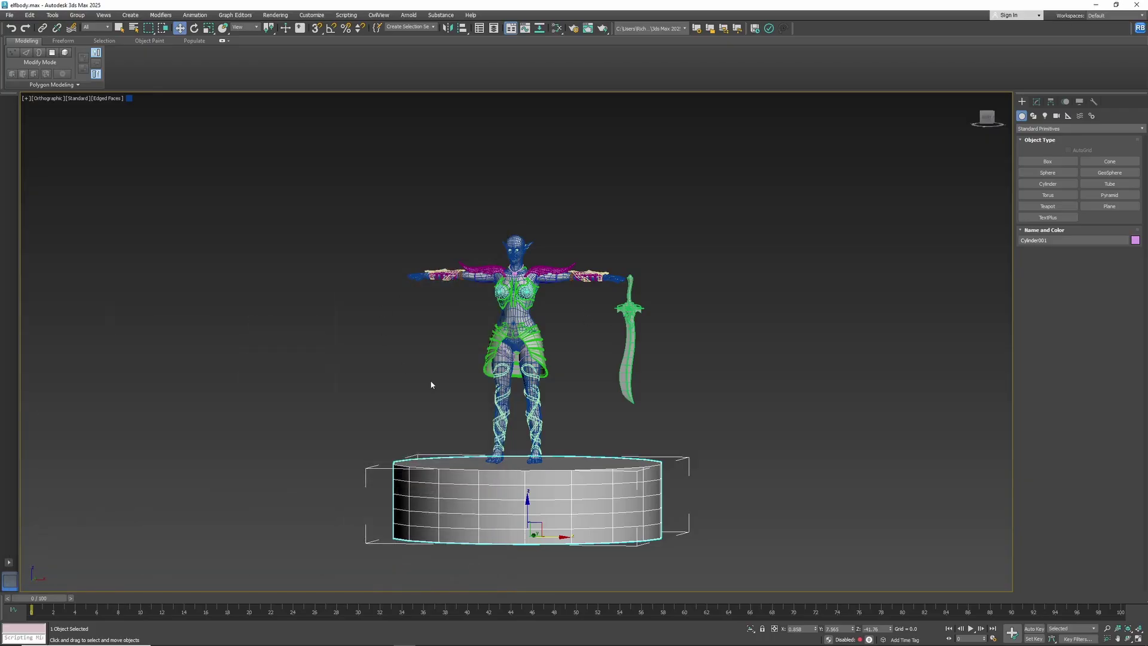
pyautogui.click(446, 369)
pyautogui.scroll(2, 440, 366)
pyautogui.scroll(2, 441, 366)
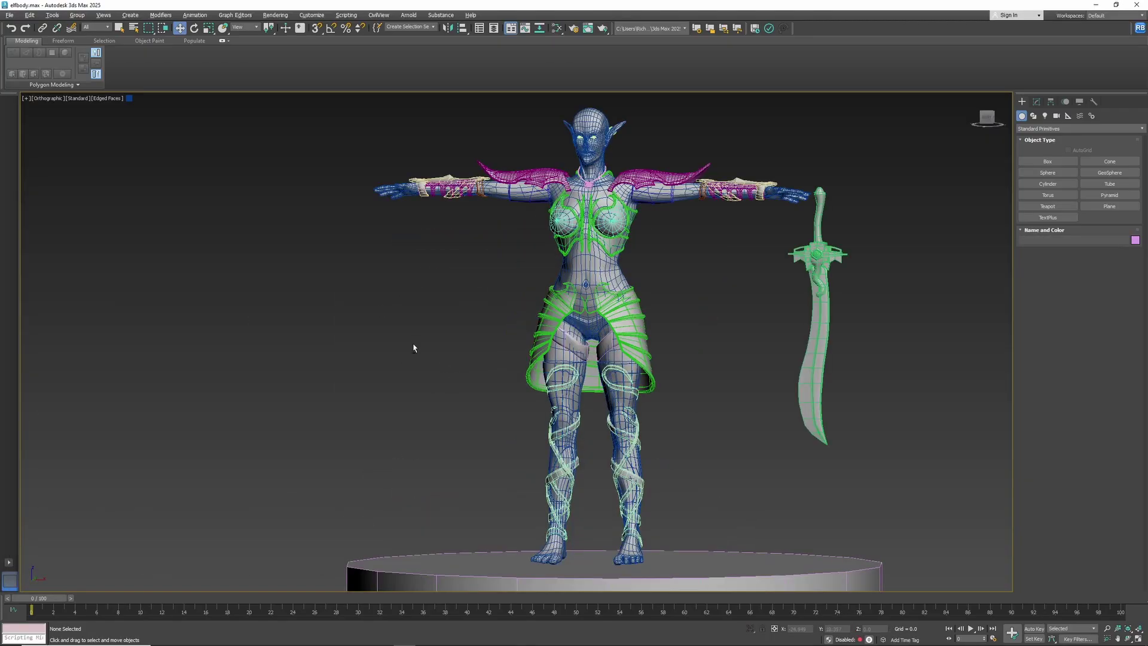
pyautogui.moveTo(412, 346); pyautogui.dragTo(314, 347, button='middle')
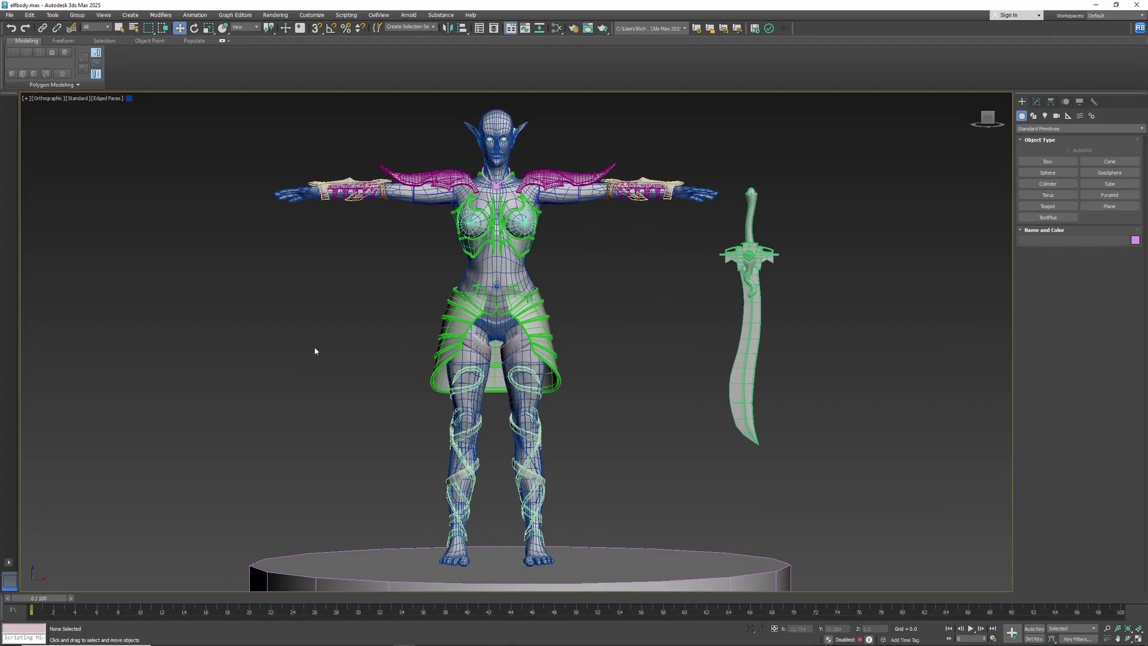
pyautogui.click(587, 29)
pyautogui.click(330, 133)
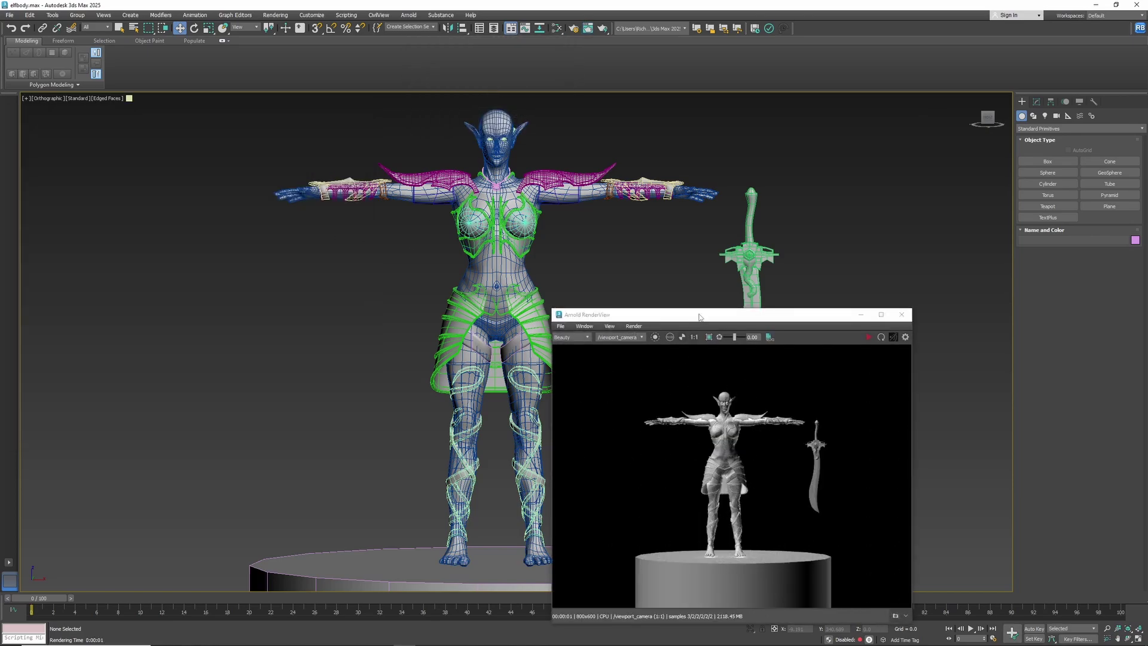
pyautogui.moveTo(695, 315); pyautogui.dragTo(901, 286)
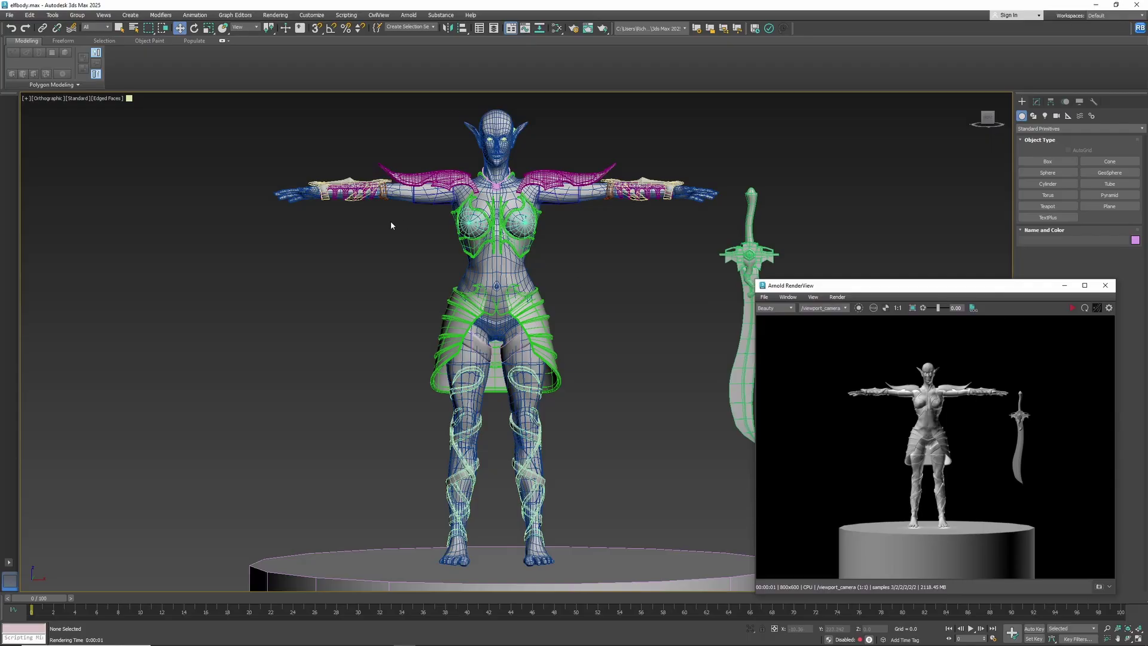
# Switch the viewport to a perspective view and frame the whole character standing on the cylinder
pyautogui.click(355, 327)
pyautogui.press('p')
pyautogui.scroll(-8, 355, 326)
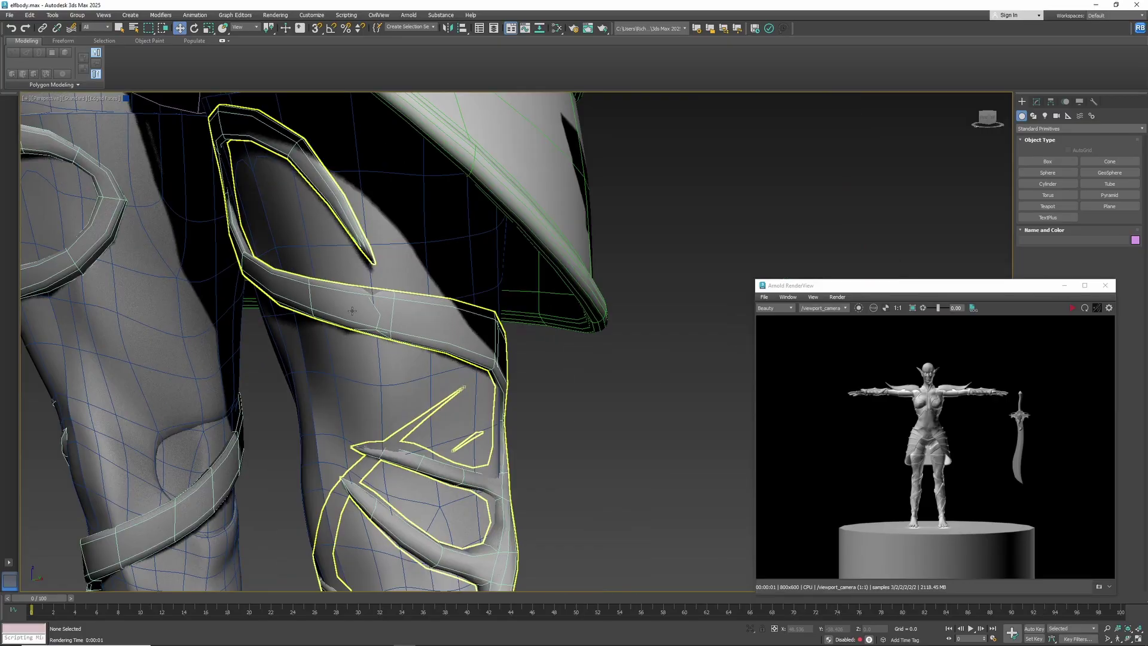
pyautogui.scroll(-2, 355, 310)
pyautogui.keyDown('alt'); pyautogui.moveTo(355, 310); pyautogui.dragTo(407, 355, button='middle'); pyautogui.keyUp('alt')
pyautogui.scroll(-3, 418, 357)
pyautogui.scroll(-2, 458, 368)
pyautogui.scroll(-2, 408, 355)
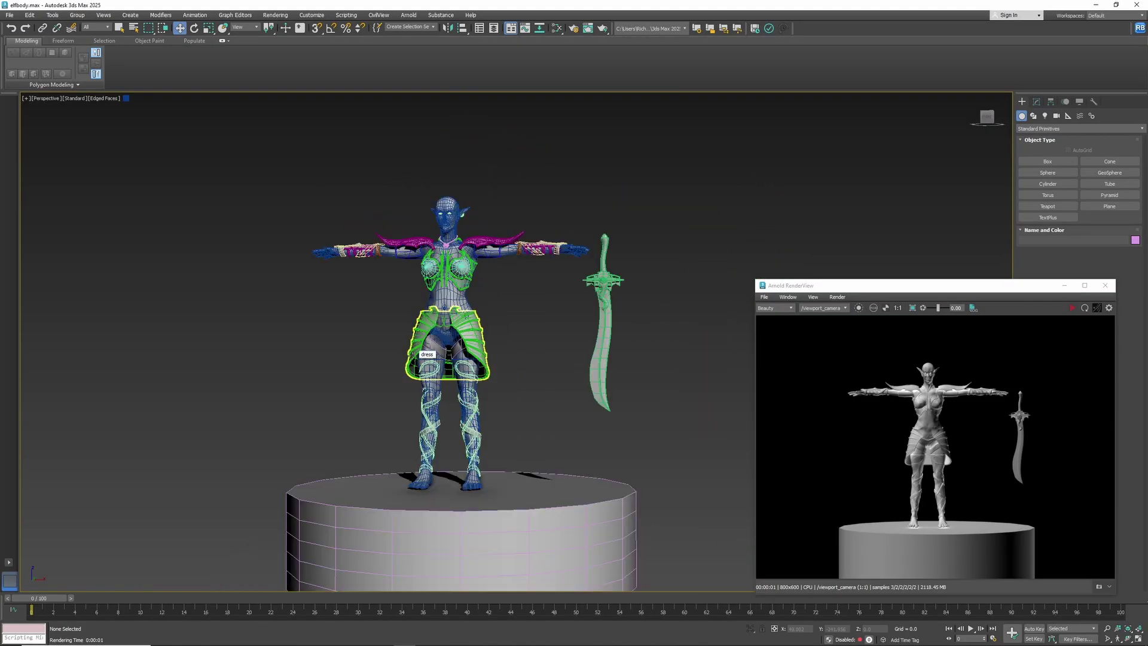
pyautogui.scroll(2, 425, 387)
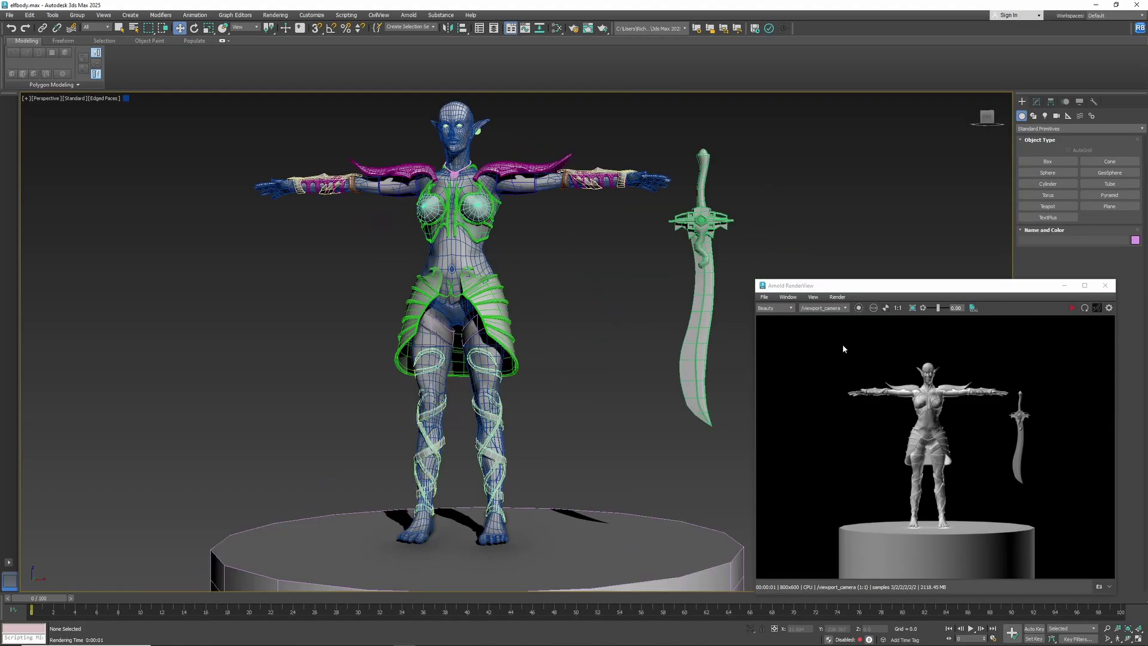
# Start the interactive Arnold render and turn the perspective view to a closer, more frontal framing of the character
pyautogui.click(1073, 311)
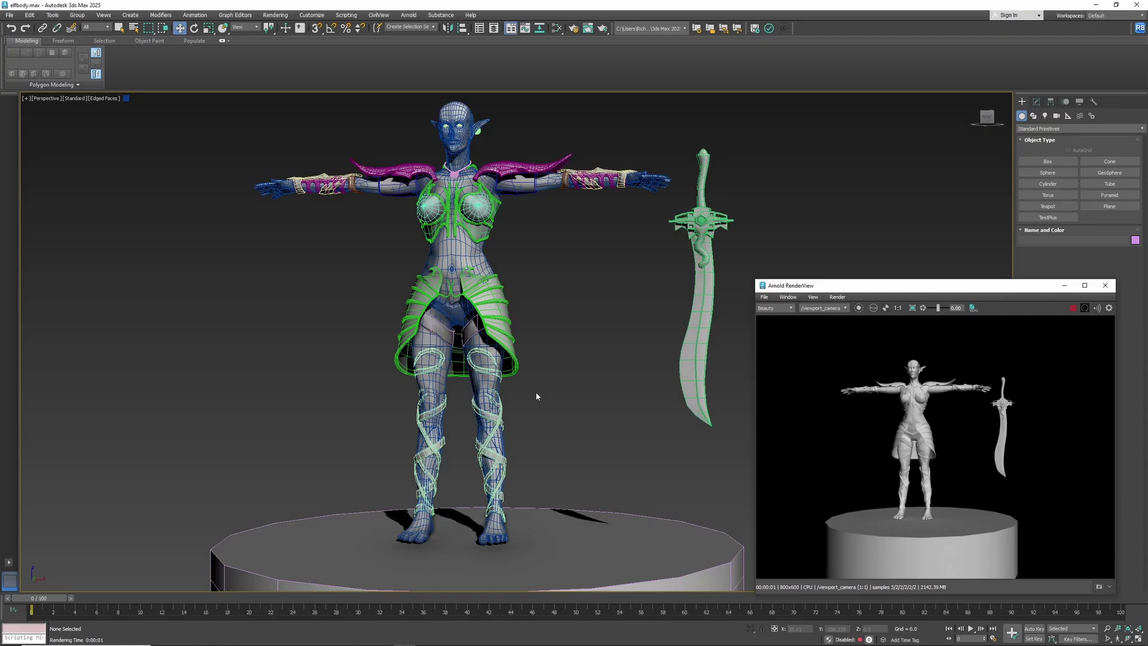
pyautogui.keyDown('alt'); pyautogui.moveTo(481, 452); pyautogui.dragTo(503, 457, button='middle'); pyautogui.keyUp('alt')
pyautogui.scroll(2, 502, 458)
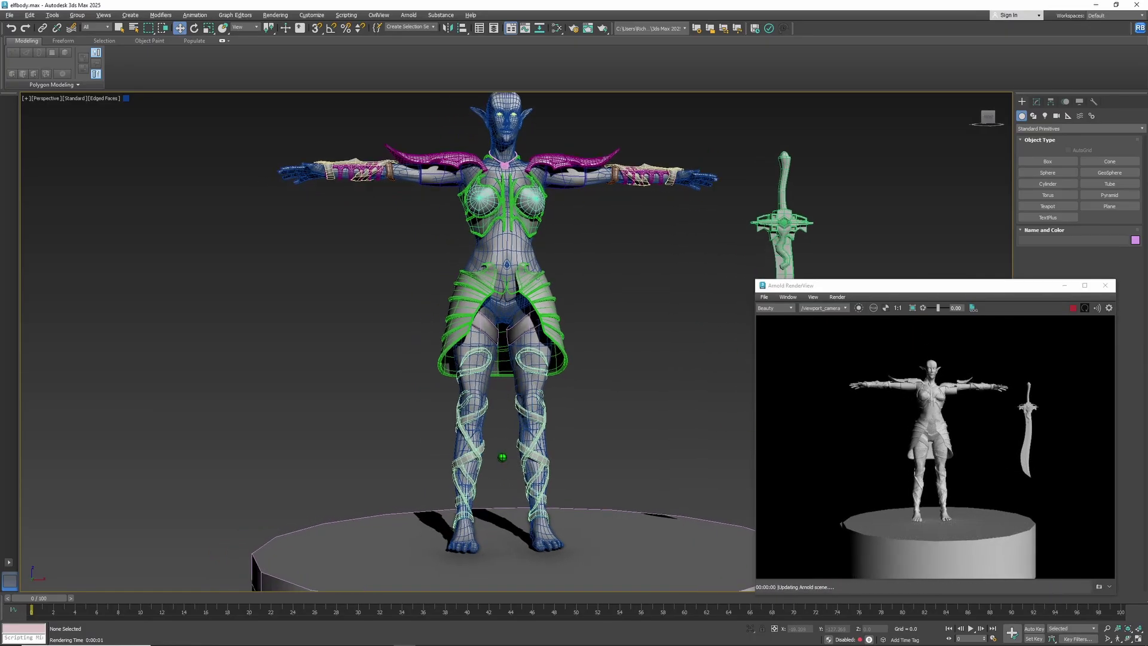
pyautogui.scroll(3, 502, 458)
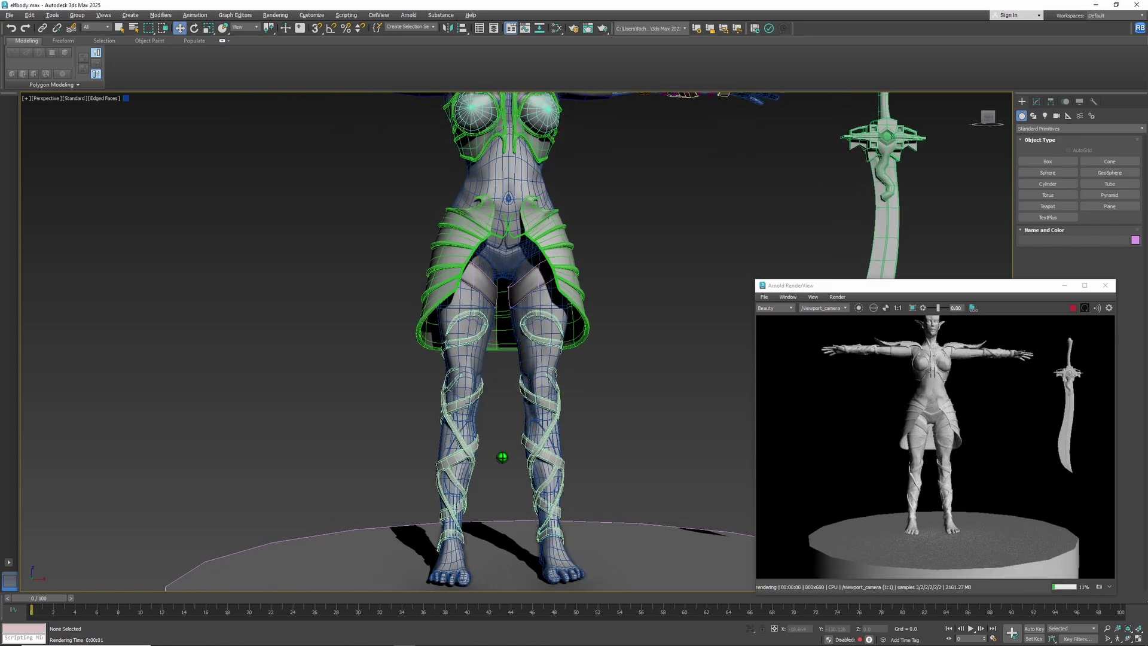
pyautogui.moveTo(502, 457); pyautogui.dragTo(512, 476, button='middle')
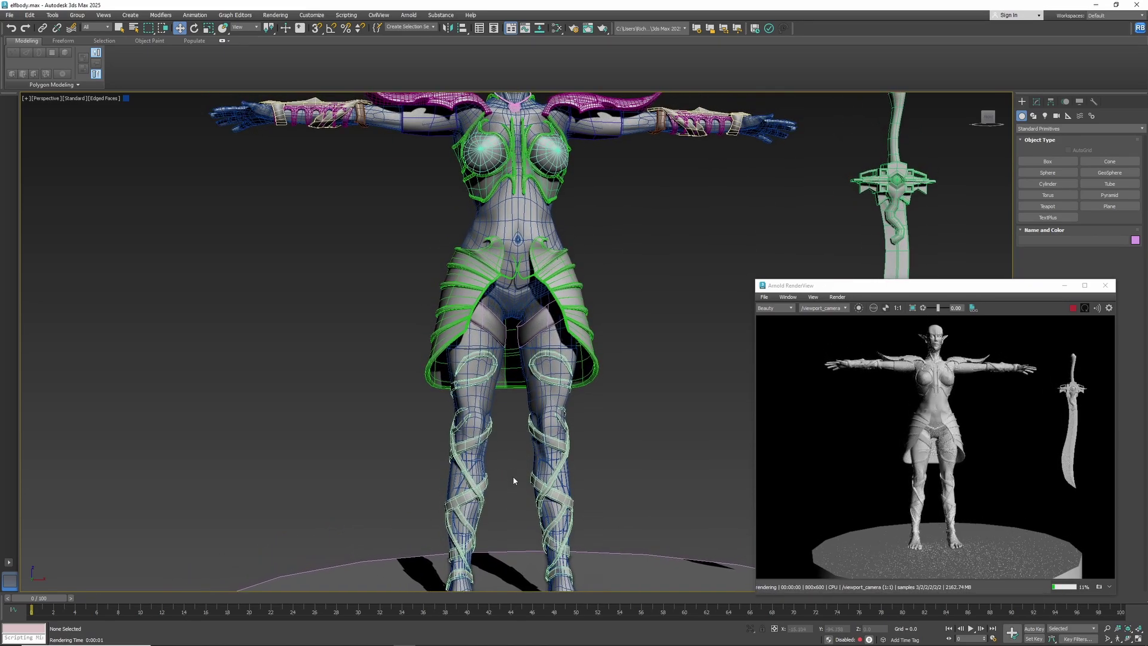
# Show safe frames in the perspective viewport and frame the character near the middle of the render area
pyautogui.click(46, 100)
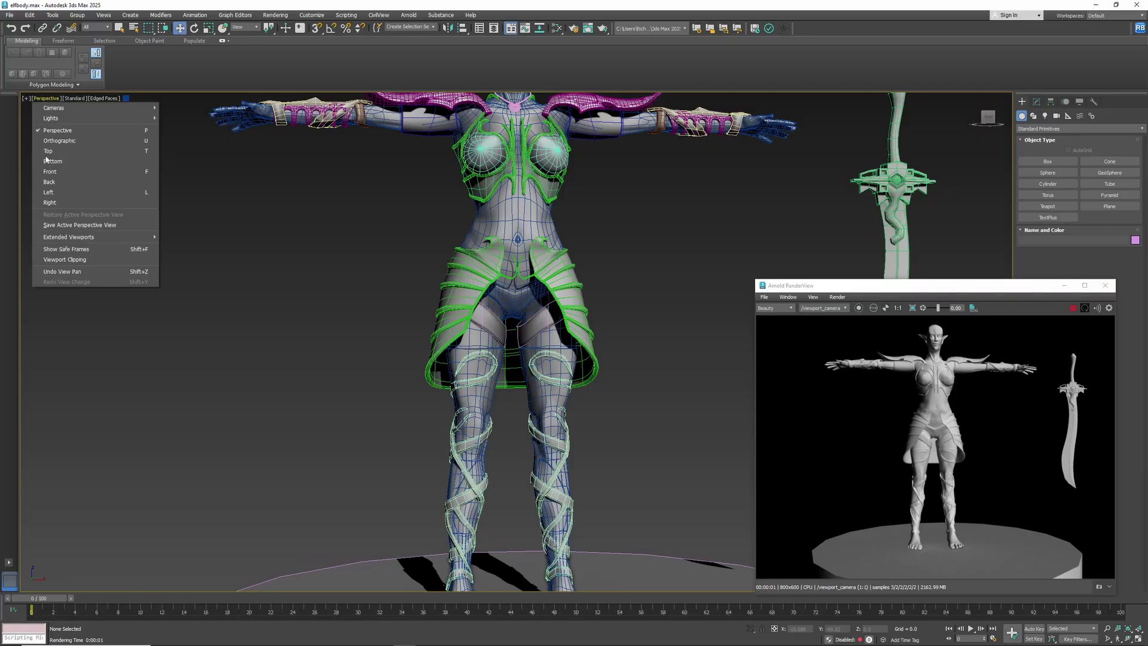
pyautogui.click(66, 249)
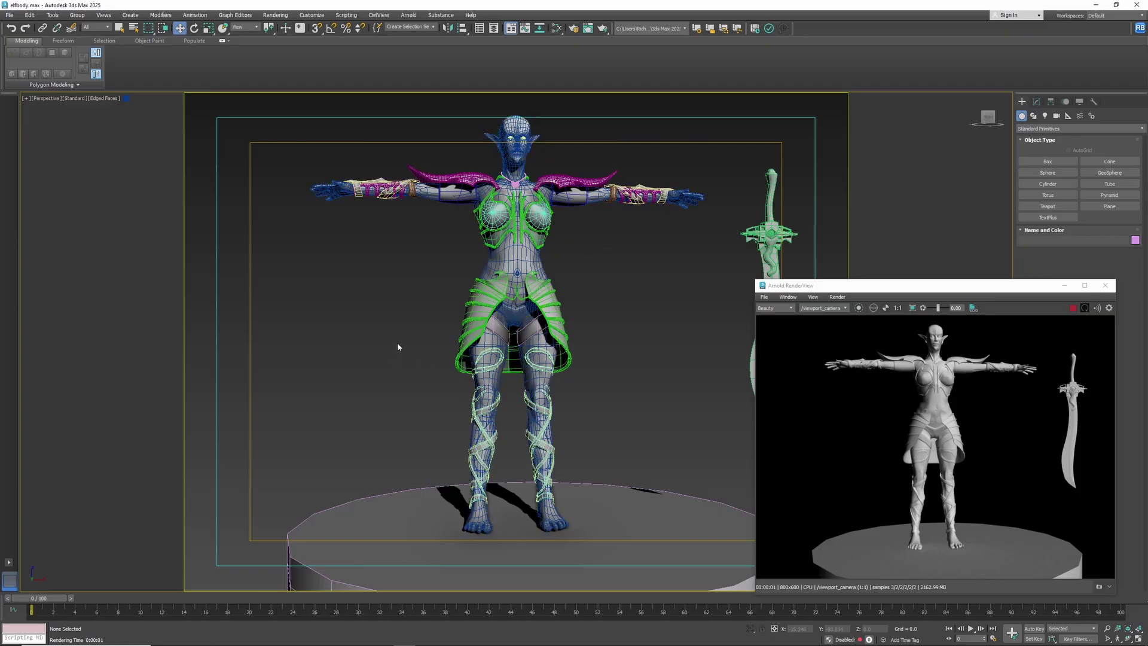
pyautogui.scroll(2, 398, 344)
pyautogui.scroll(3, 403, 357)
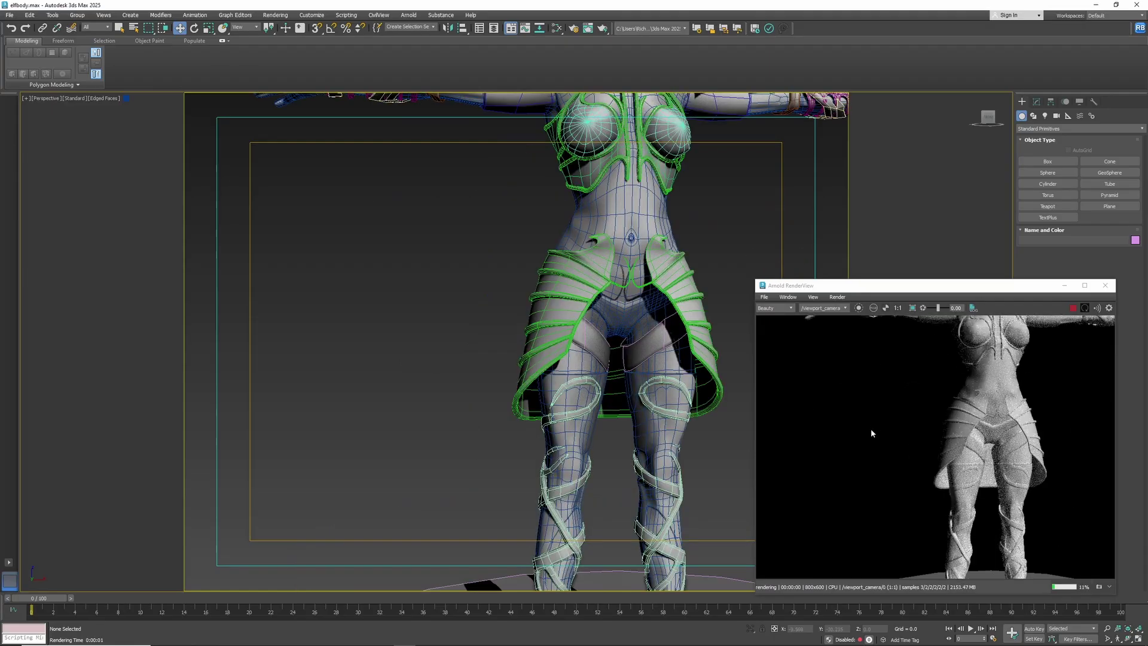
pyautogui.scroll(-5, 416, 346)
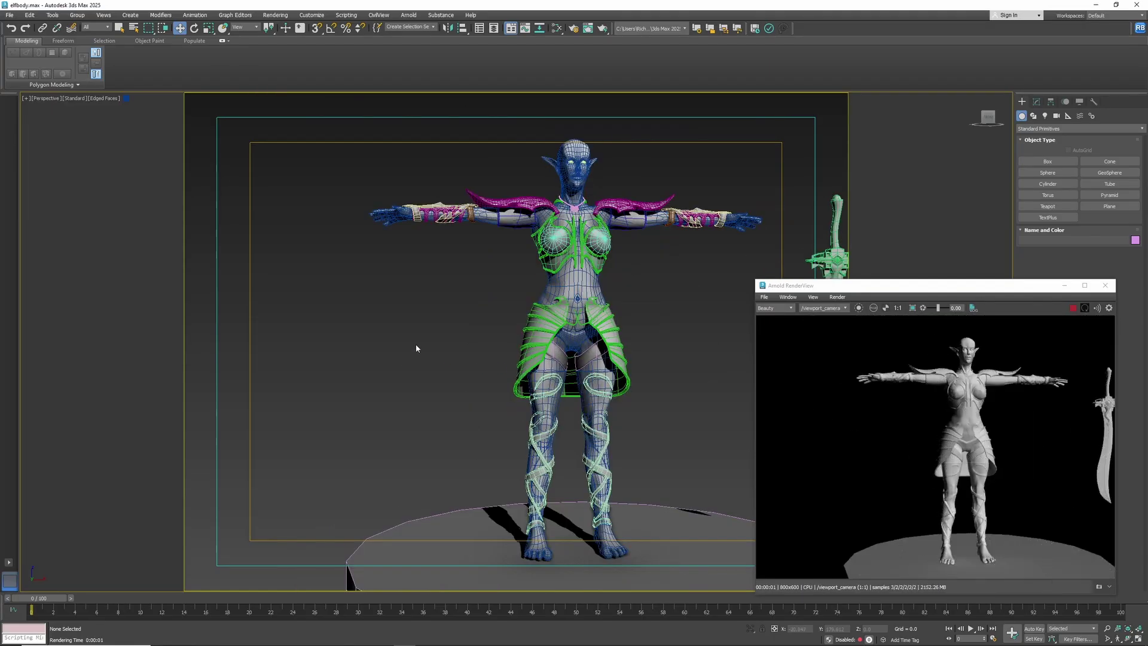
pyautogui.moveTo(436, 332); pyautogui.dragTo(402, 332, button='middle')
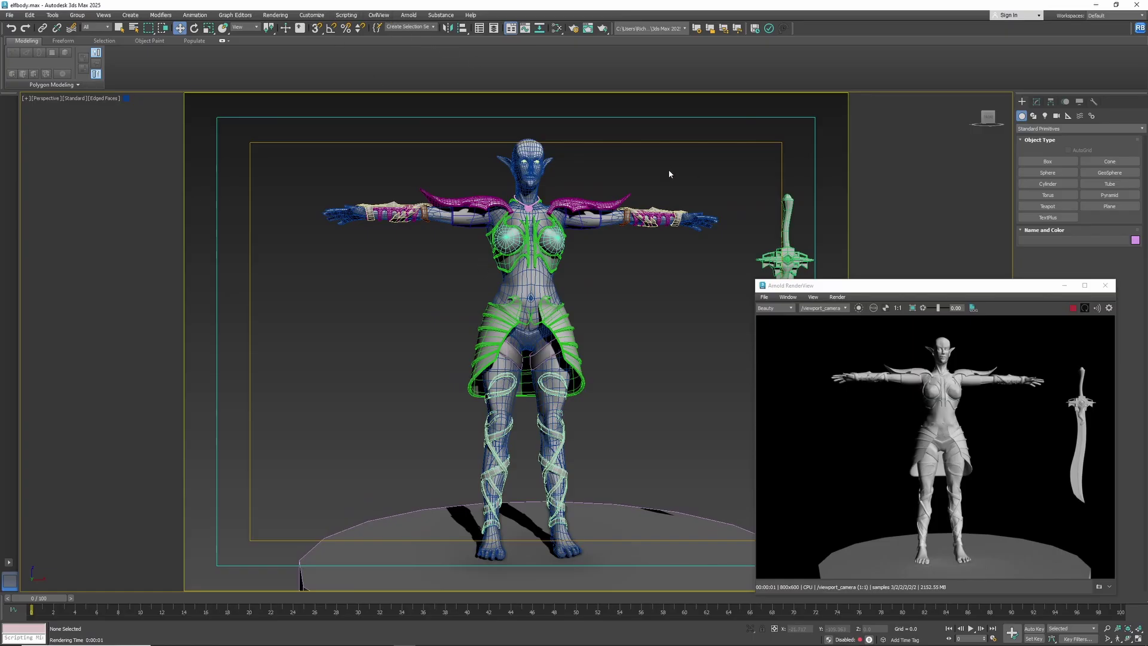
# Stop the interactive render, set the render output size to 1920x1080 and render the view again
pyautogui.click(1074, 308)
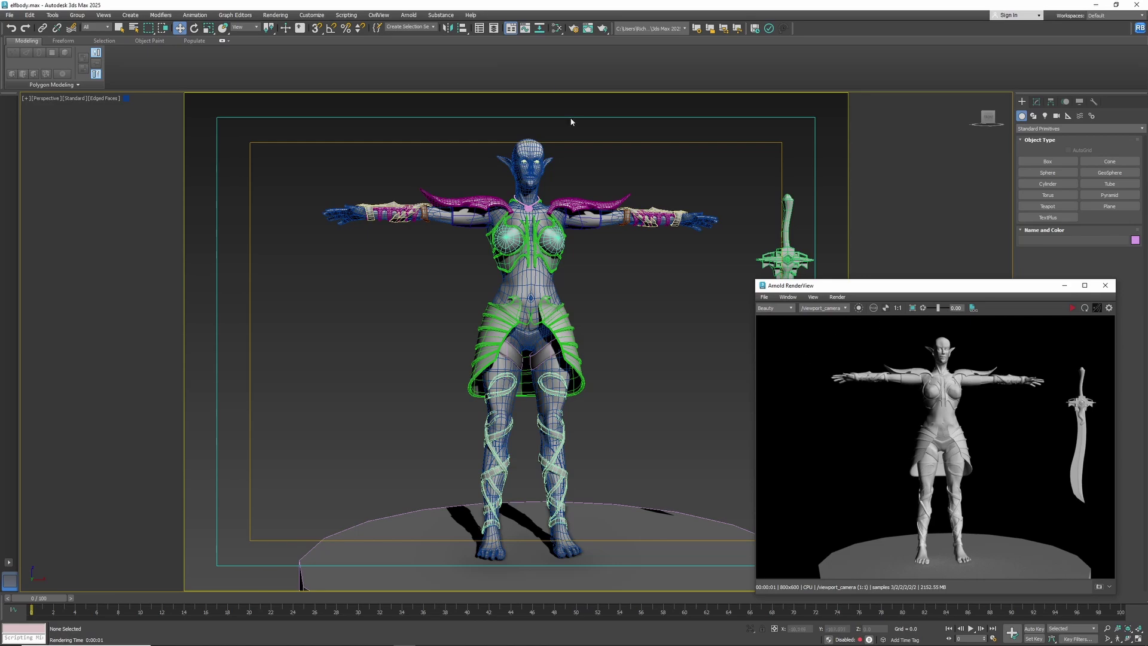
pyautogui.click(572, 29)
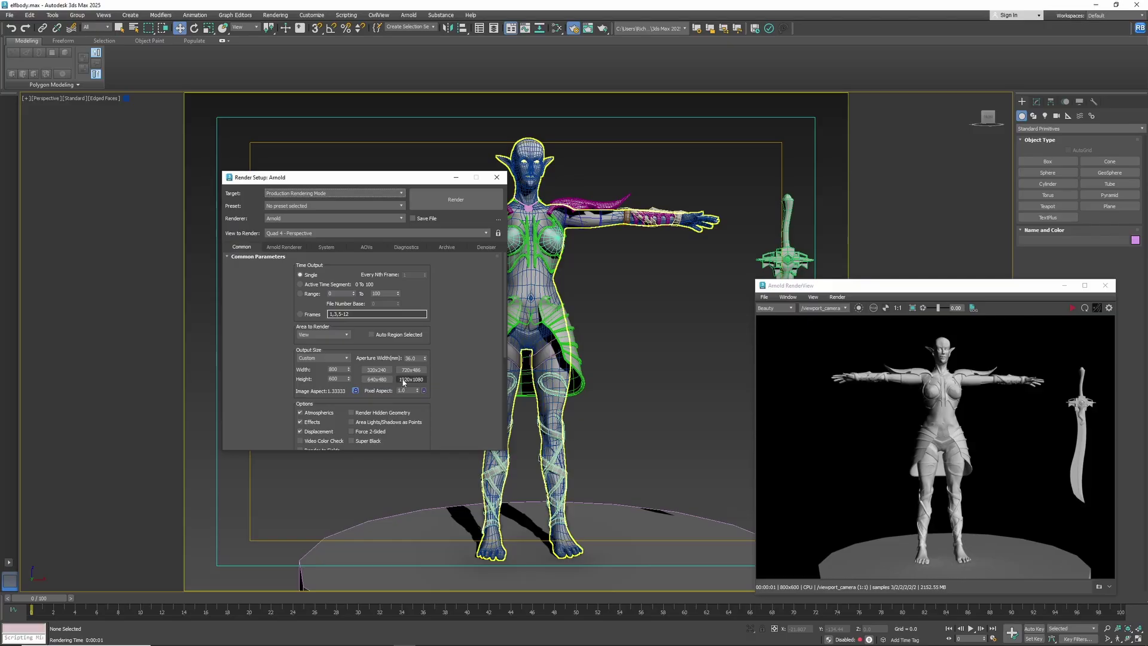
pyautogui.click(411, 379)
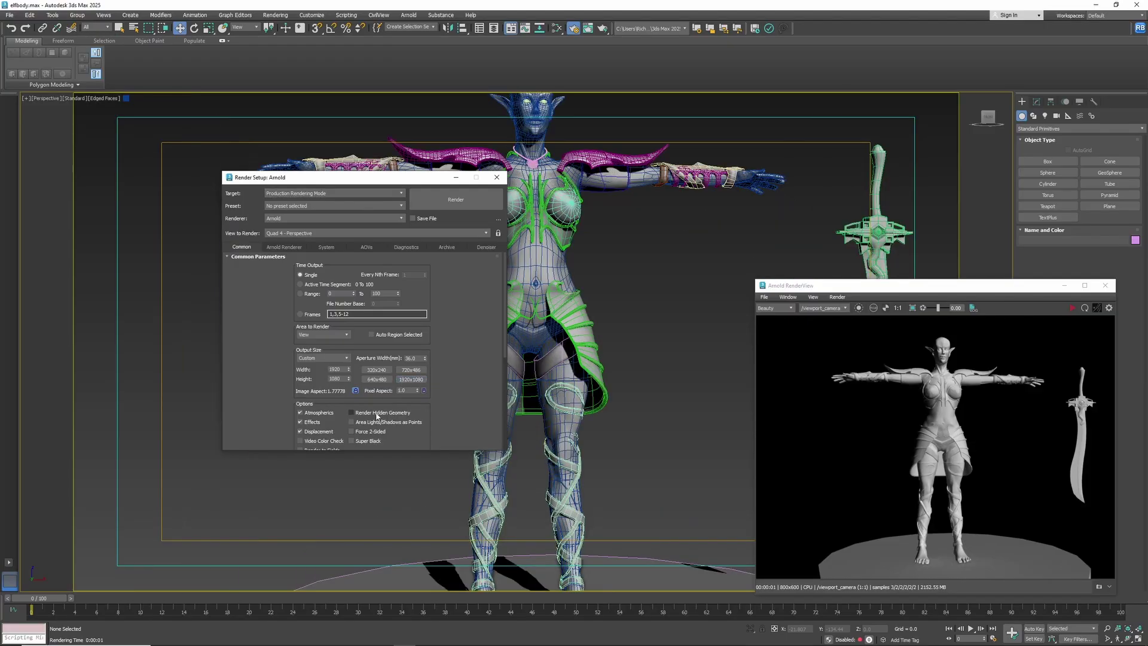
pyautogui.click(1084, 308)
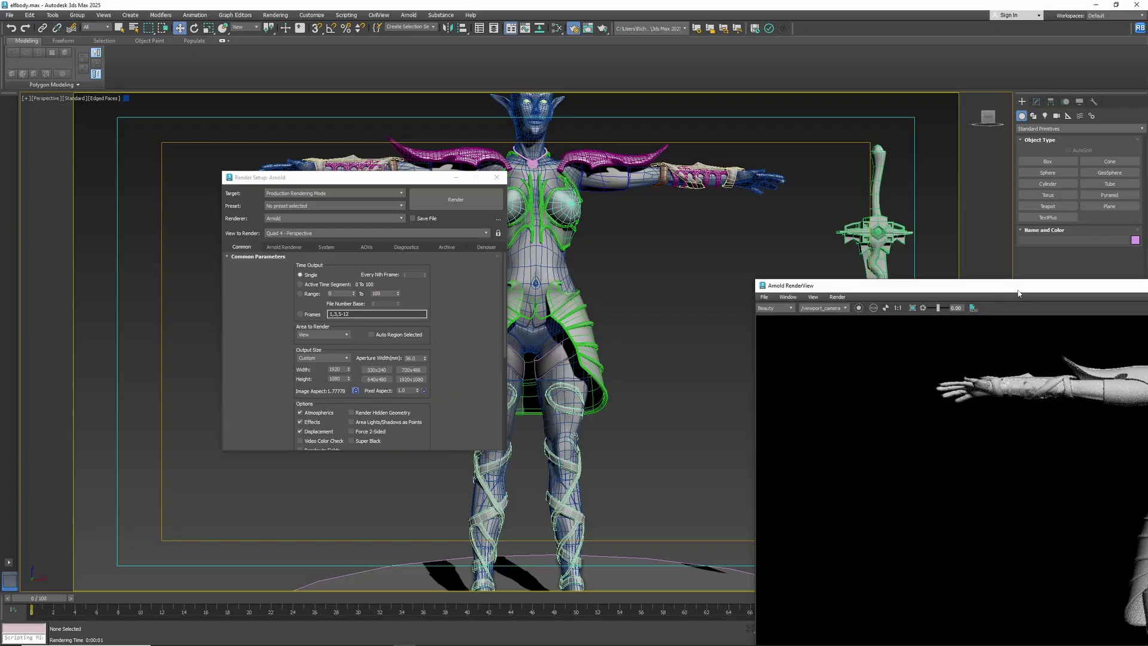
pyautogui.moveTo(1019, 293); pyautogui.dragTo(1147, 180)
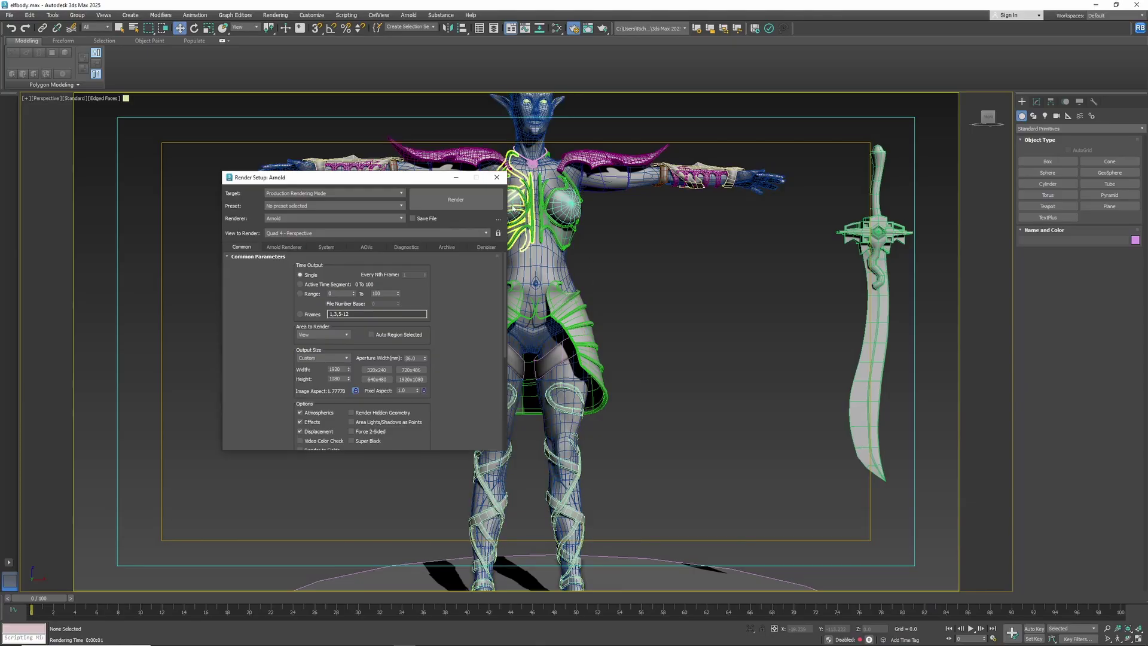
# Close the render setup, fit the full character and sword inside the safe frame and check the updated render
pyautogui.click(504, 177)
pyautogui.scroll(-1, 571, 307)
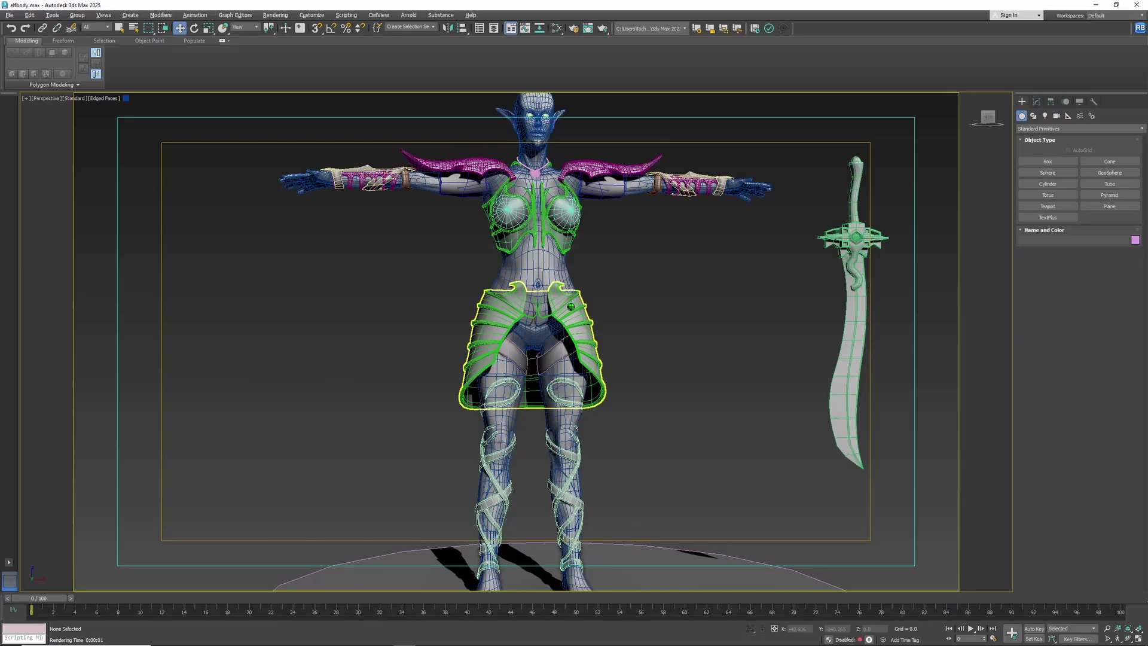
pyautogui.scroll(-2, 563, 309)
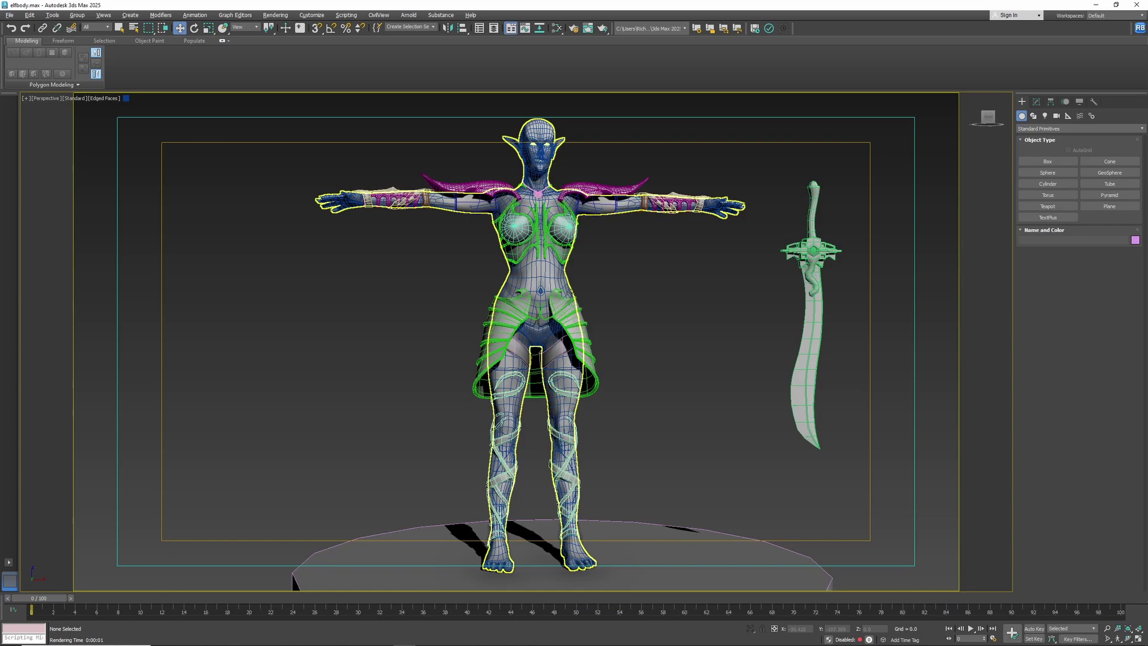
pyautogui.moveTo(1147, 90); pyautogui.dragTo(562, 83)
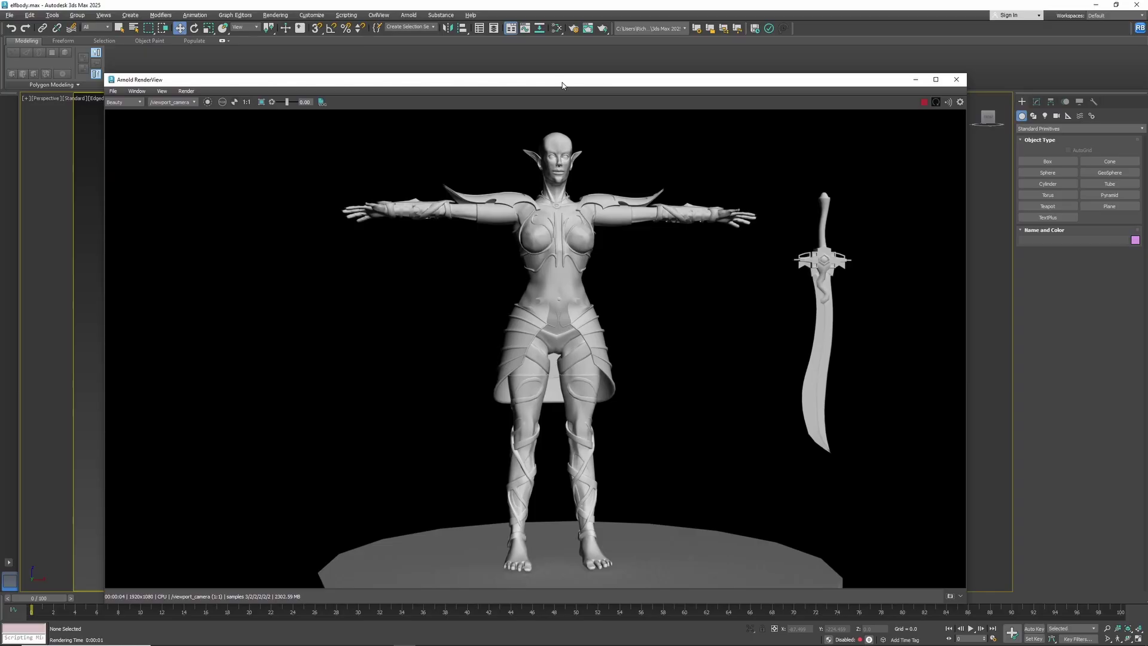
pyautogui.moveTo(562, 84); pyautogui.dragTo(1147, 84)
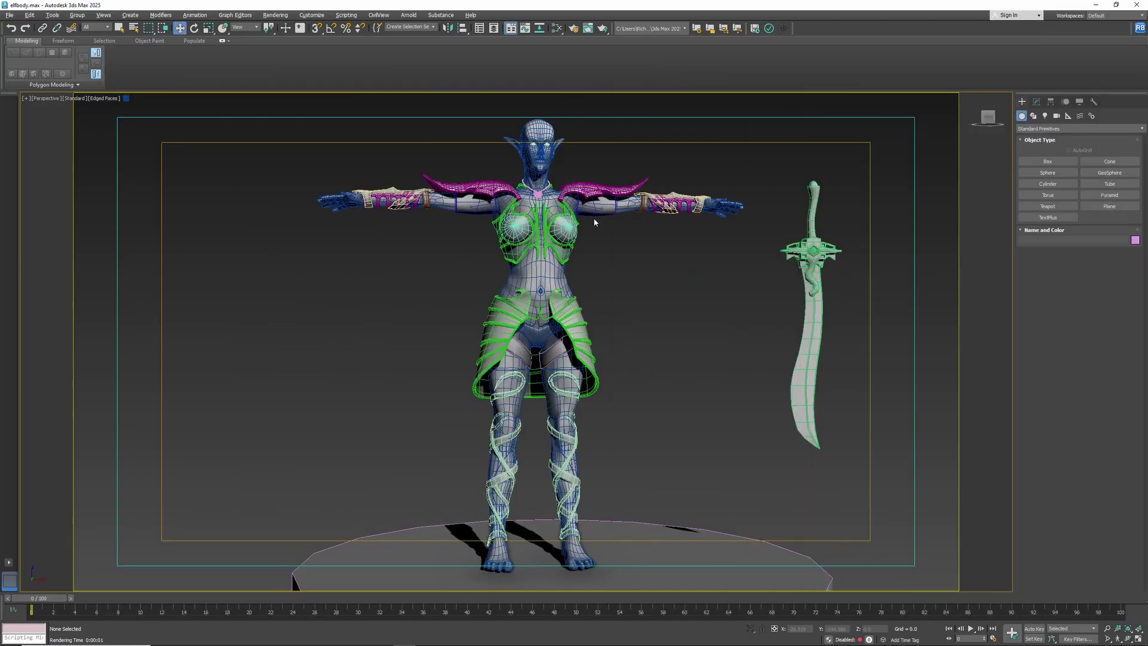
# Add an Arnold light in the perspective view and slide it along X to line up with the character's middle
pyautogui.click(573, 226)
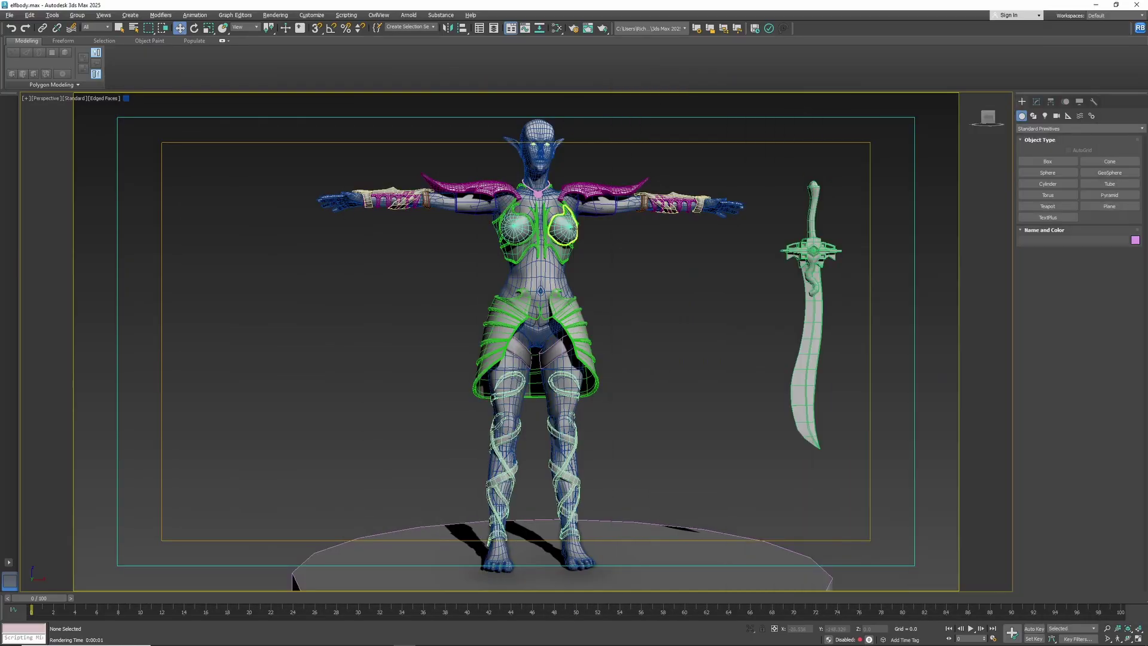
pyautogui.click(1036, 101)
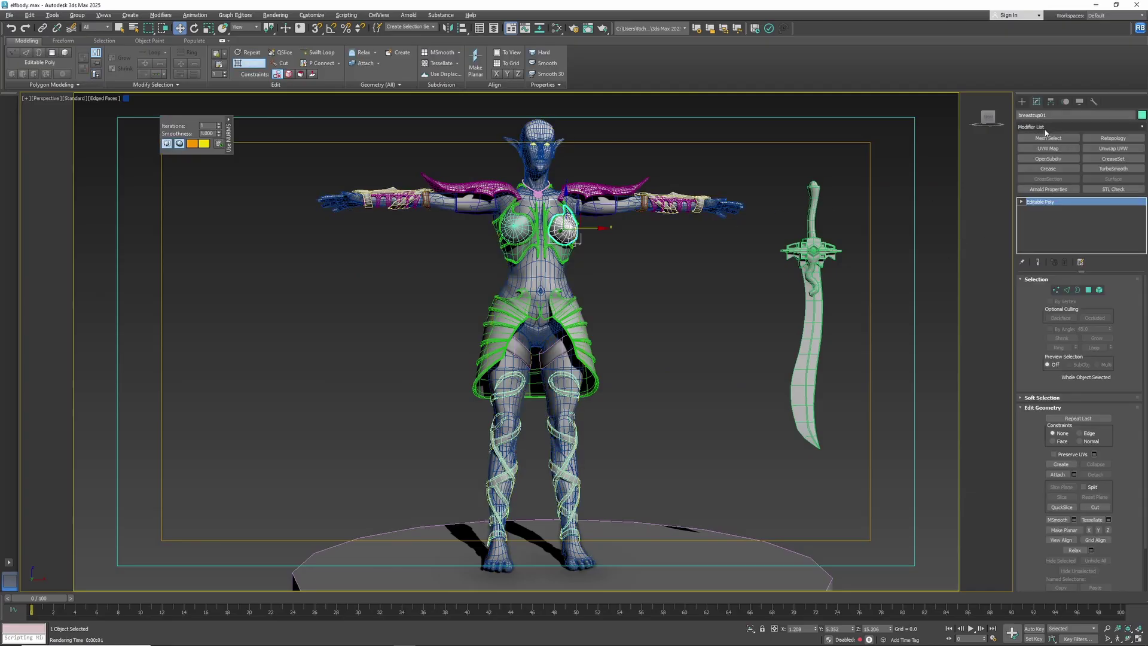
pyautogui.click(1021, 101)
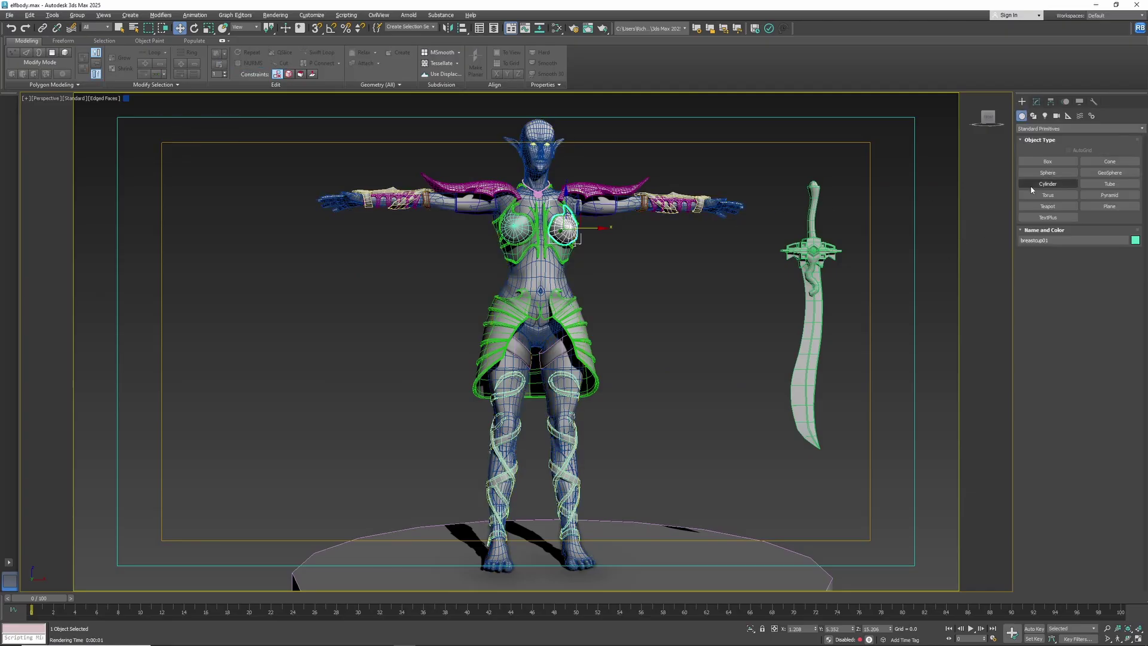
pyautogui.click(1044, 116)
pyautogui.click(1043, 128)
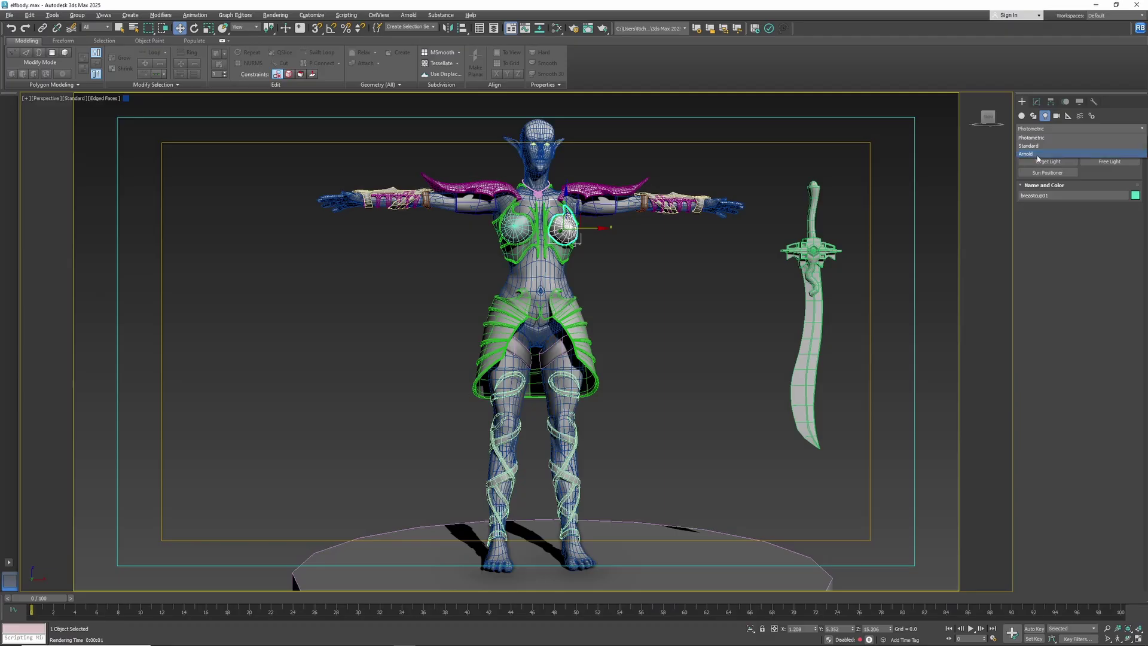
pyautogui.click(1038, 155)
pyautogui.click(1080, 161)
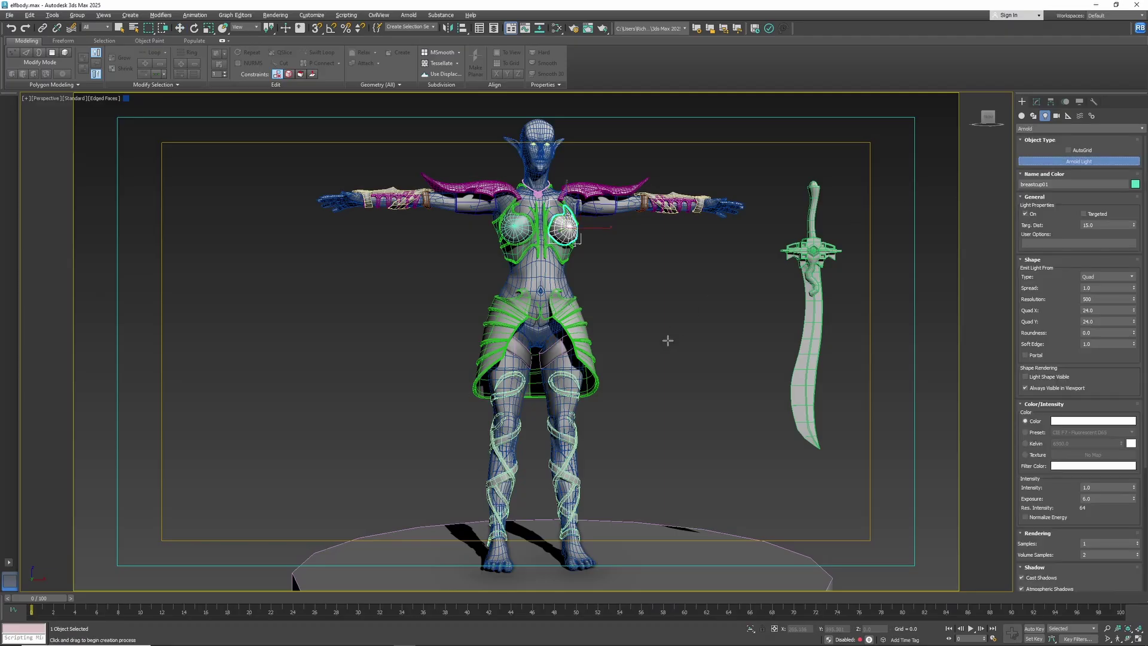
pyautogui.click(651, 489)
pyautogui.press('w')
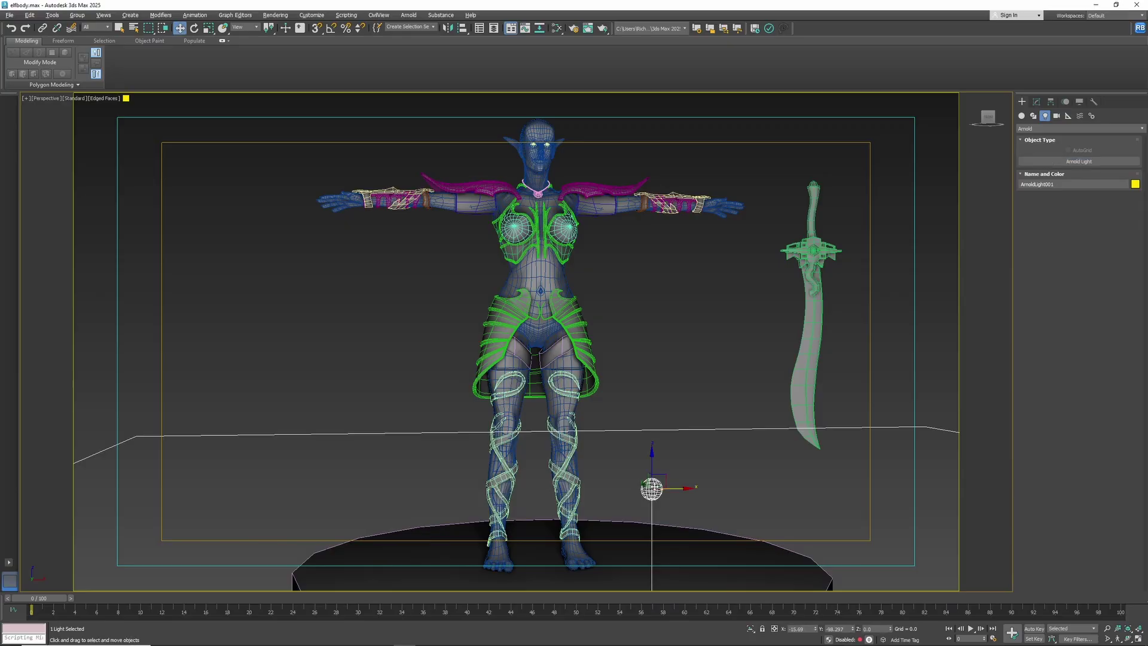
pyautogui.moveTo(671, 490); pyautogui.dragTo(550, 491)
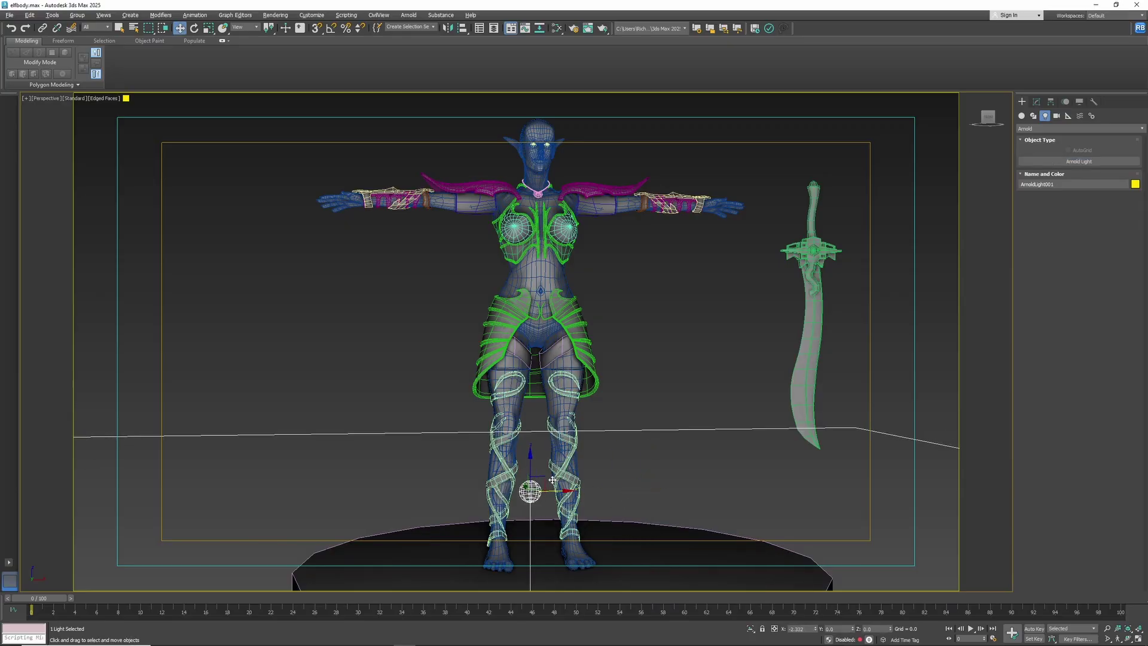
pyautogui.click(391, 335)
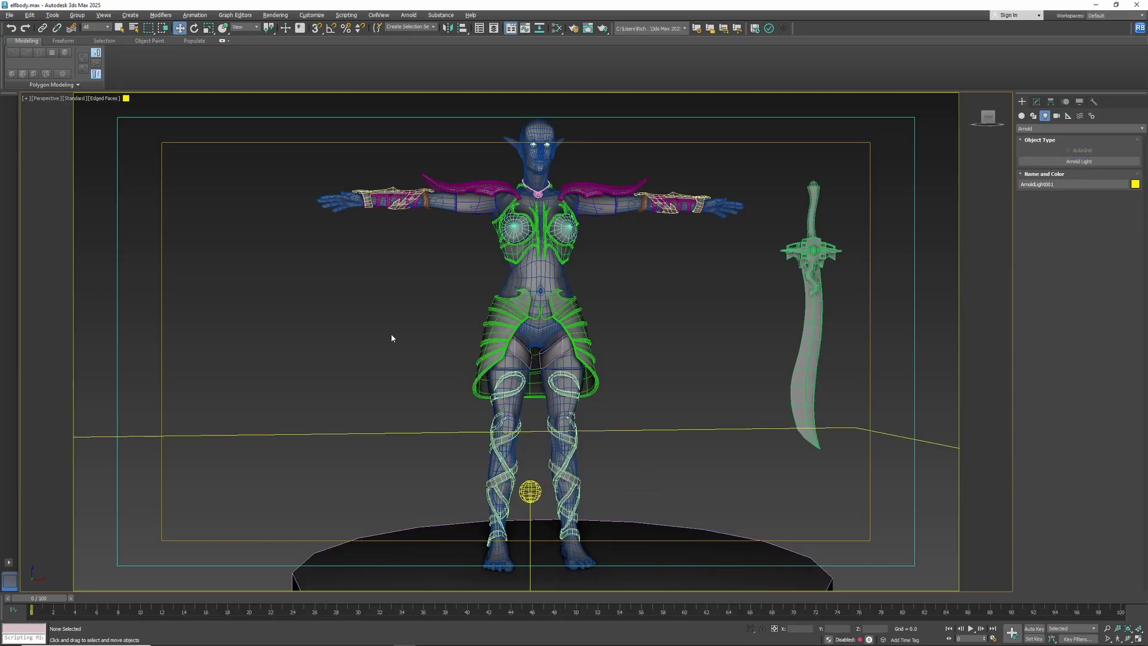
# Create a physical camera from the current perspective view
pyautogui.press('c')
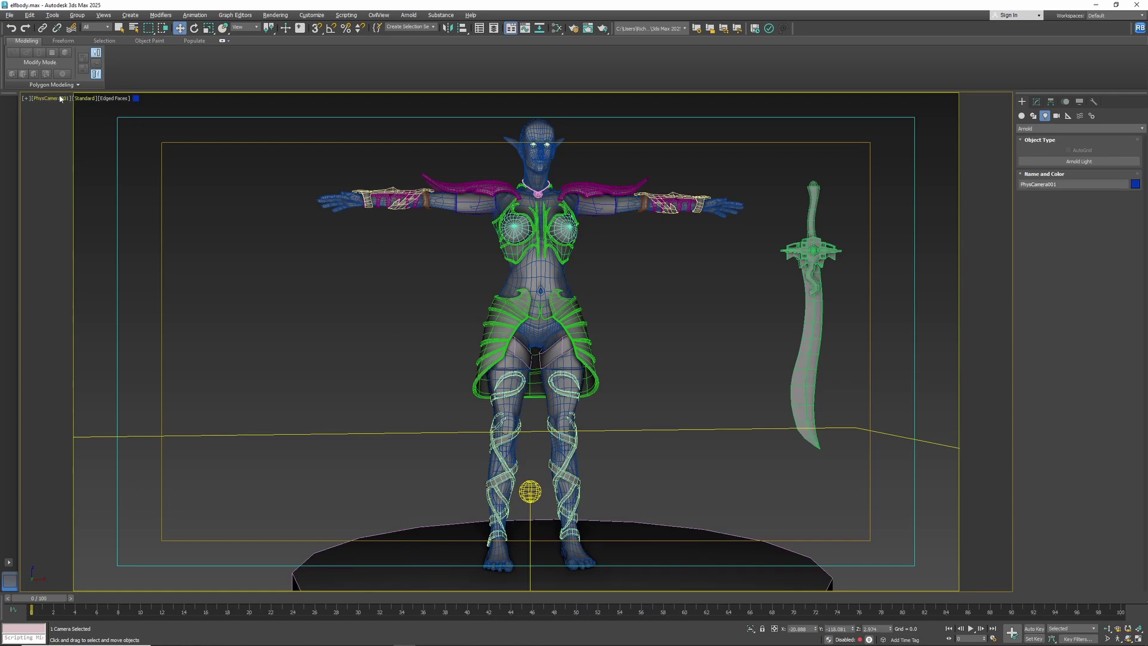
# Move the Arnold light high above the character, centring it over her head in the side view
pyautogui.click(343, 298)
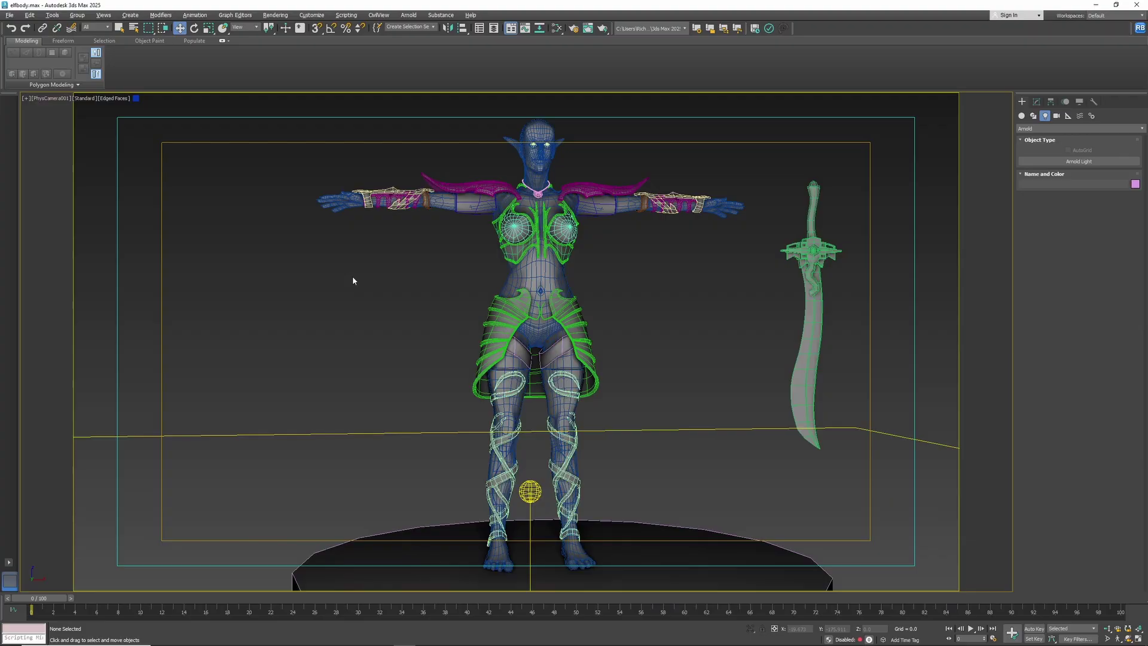
pyautogui.hotkey('alt', 'w')
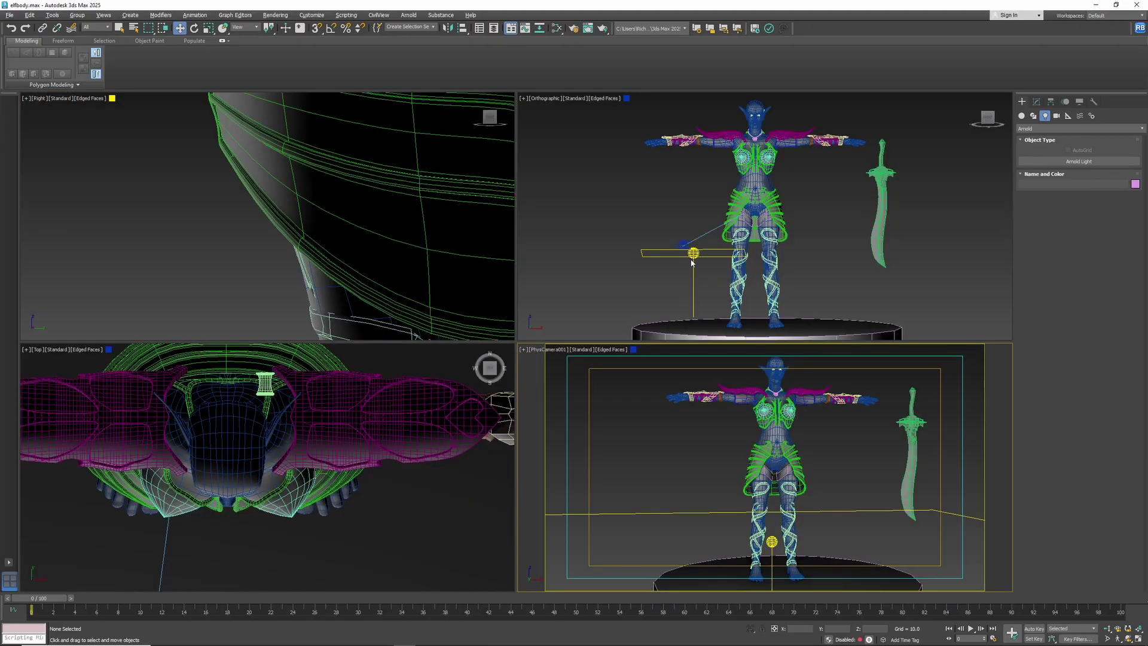
pyautogui.moveTo(692, 262)
pyautogui.mouseDown()
pyautogui.moveTo(682, 179)
pyautogui.moveTo(769, 67)
pyautogui.mouseUp()
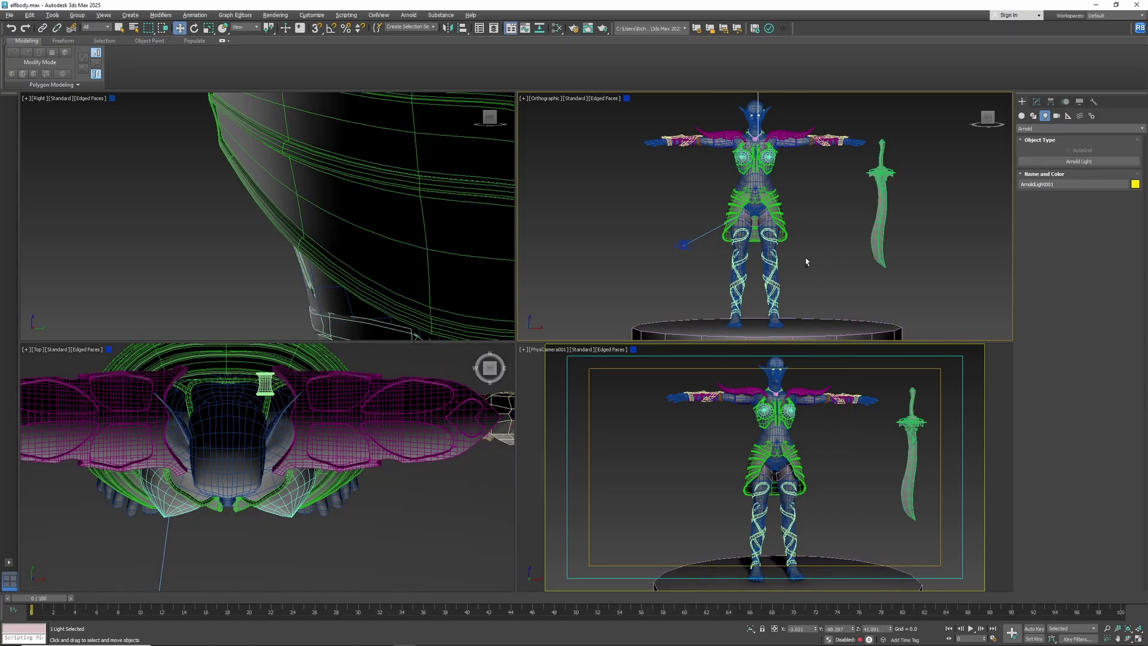
pyautogui.keyDown('alt'); pyautogui.moveTo(795, 263); pyautogui.dragTo(575, 256, button='middle'); pyautogui.keyUp('alt')
pyautogui.scroll(-4, 726, 270)
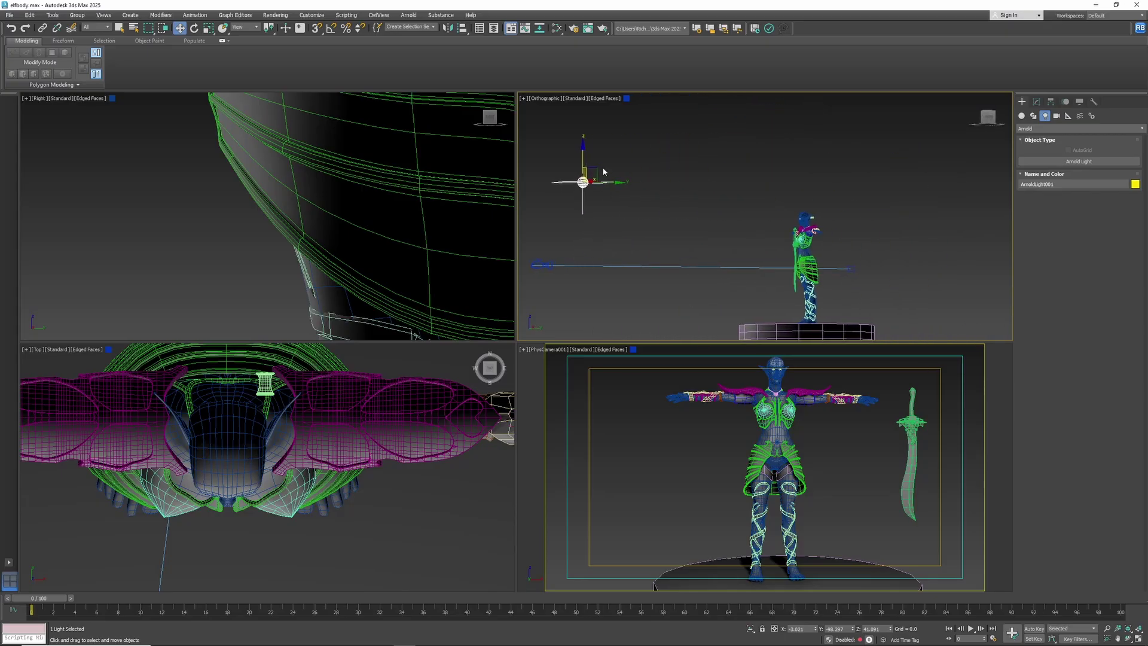
pyautogui.moveTo(596, 170); pyautogui.dragTo(819, 116)
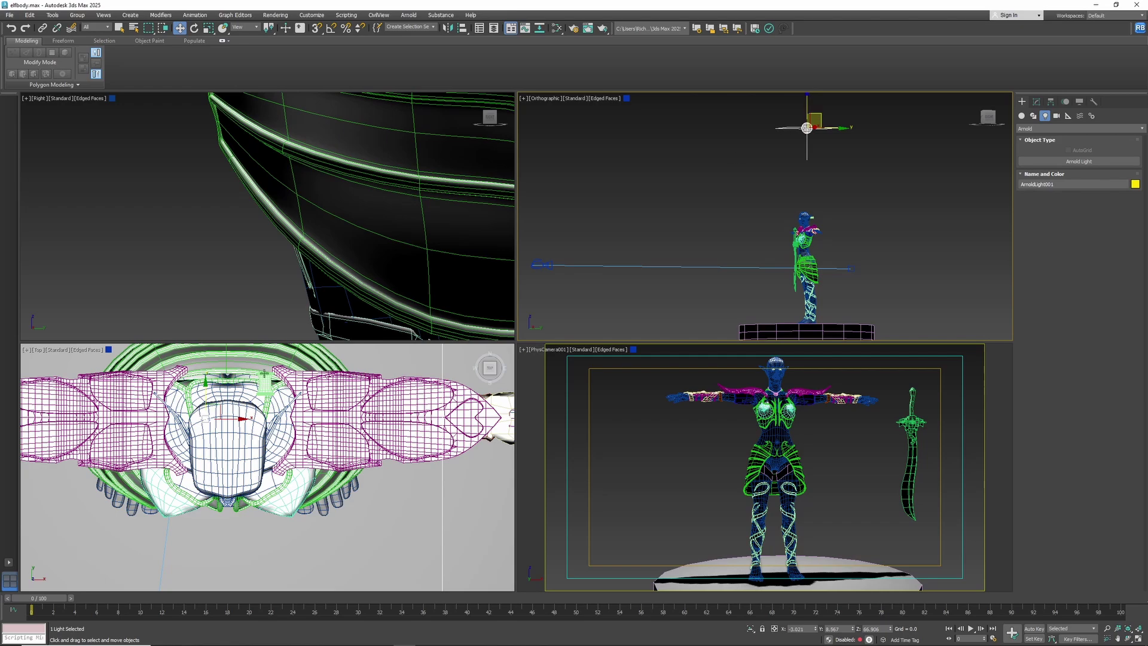
# Shift the Arnold light slightly along X in the Top view to centre it over the character, and activate the camera view
pyautogui.click(234, 418)
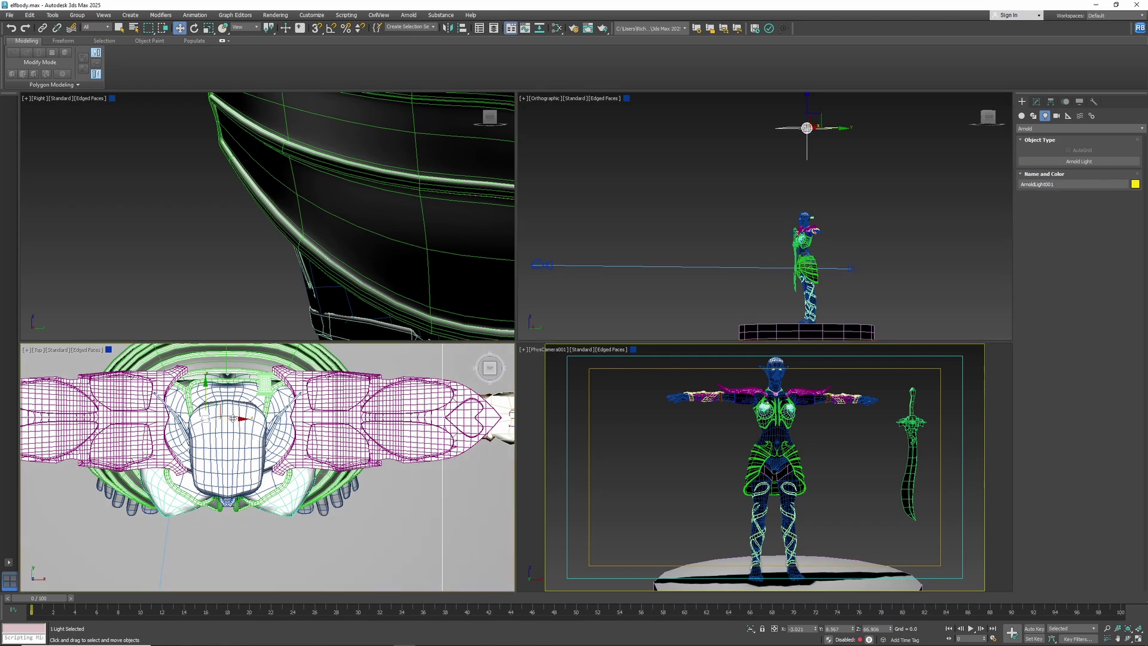
pyautogui.moveTo(233, 418); pyautogui.dragTo(260, 418)
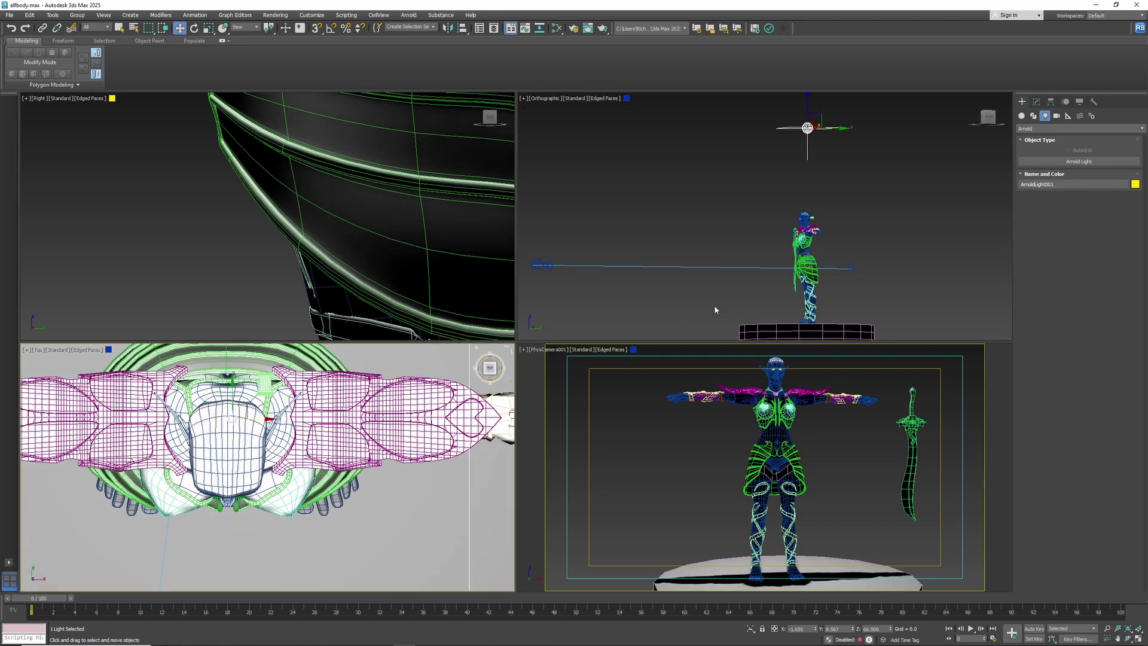
pyautogui.rightClick(664, 466)
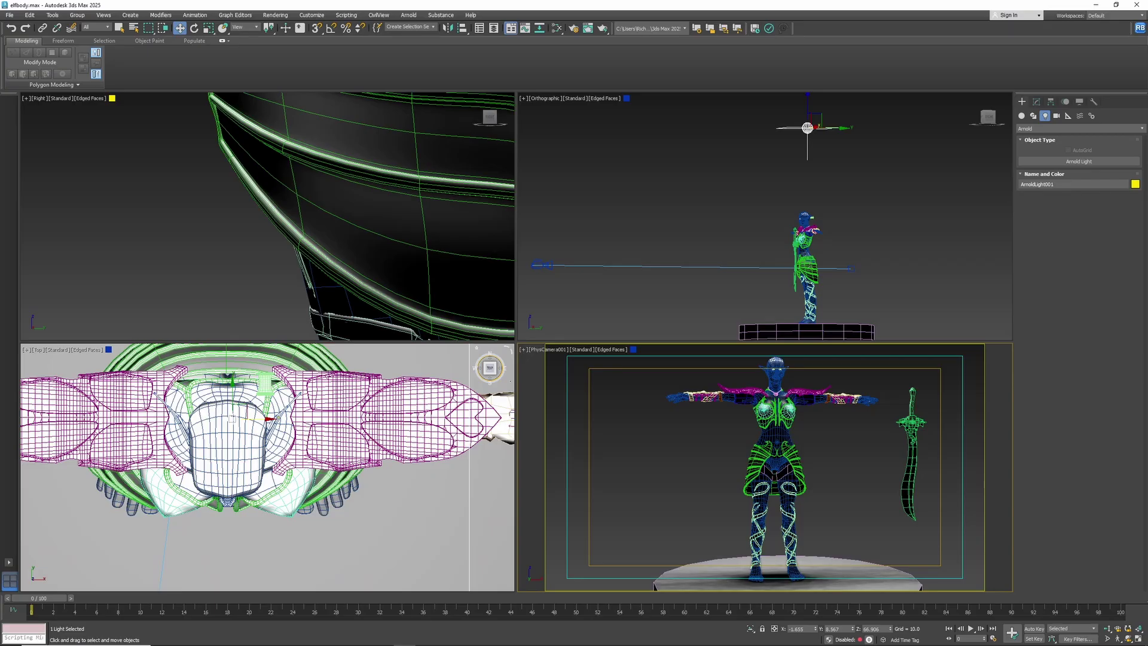
pyautogui.moveTo(1147, 97)
pyautogui.mouseDown()
pyautogui.moveTo(577, 77)
pyautogui.moveTo(515, 85)
pyautogui.moveTo(766, 113)
pyautogui.moveTo(1147, 114)
pyautogui.mouseUp()
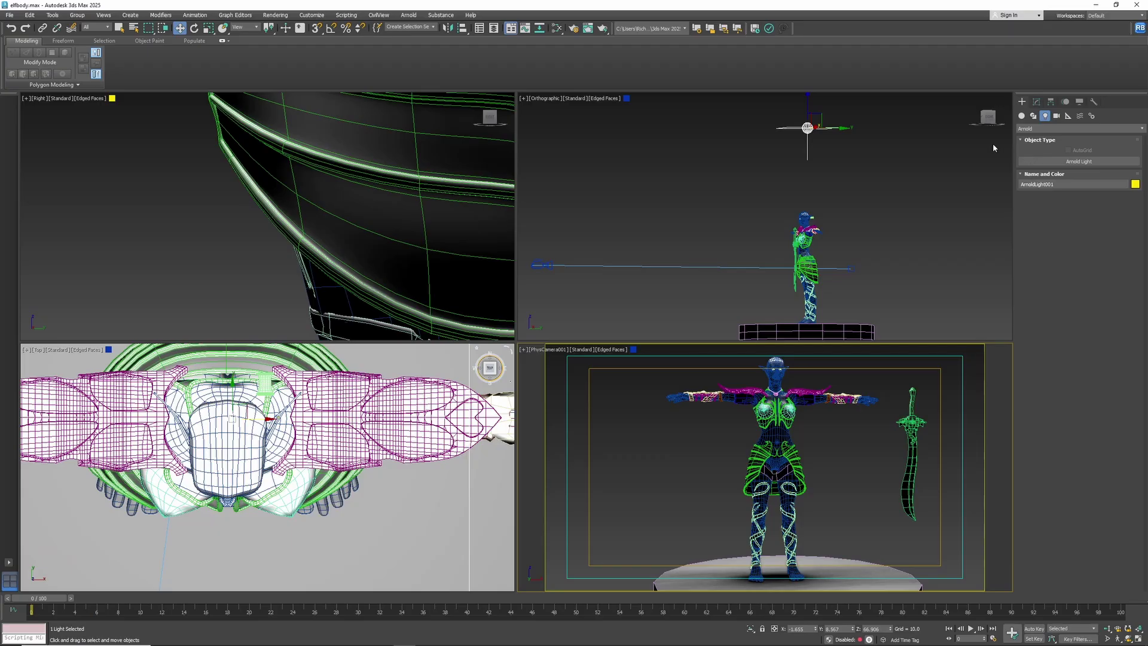
# Change the Arnold light's shape type to Skydome and check the updated render
pyautogui.click(1037, 102)
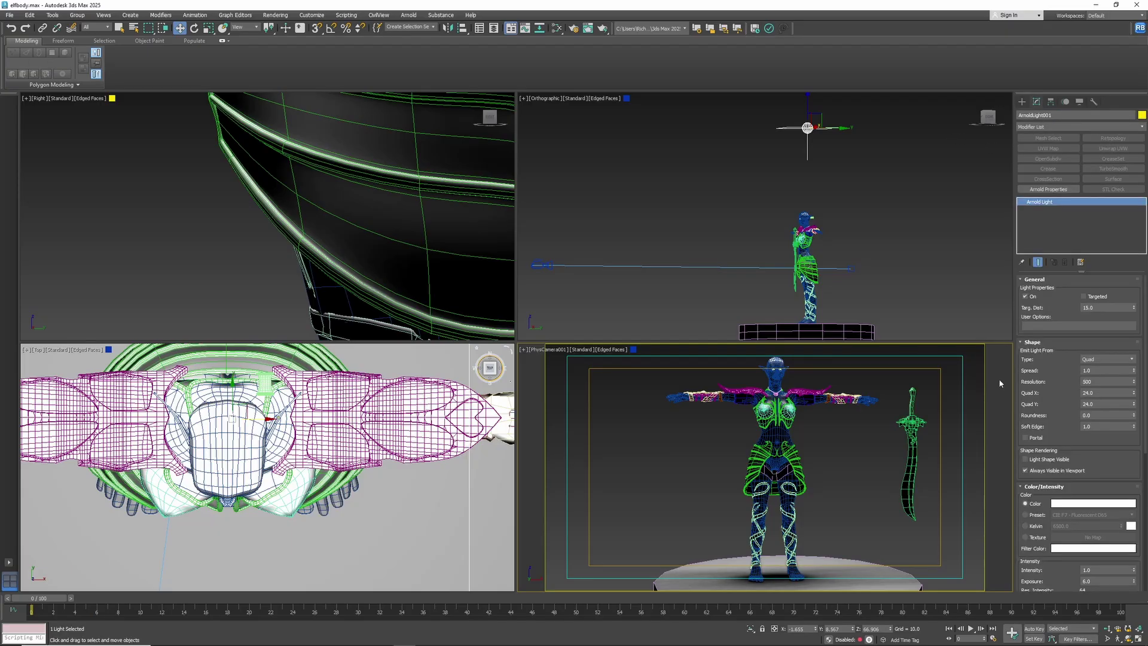
pyautogui.click(1095, 361)
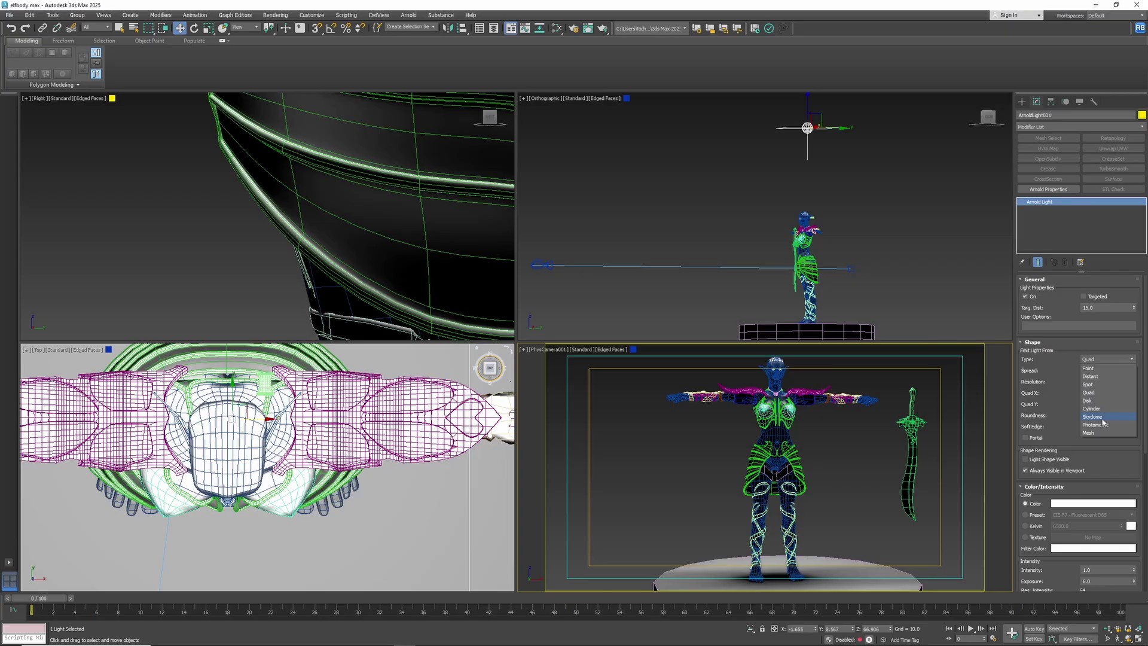
pyautogui.click(1093, 416)
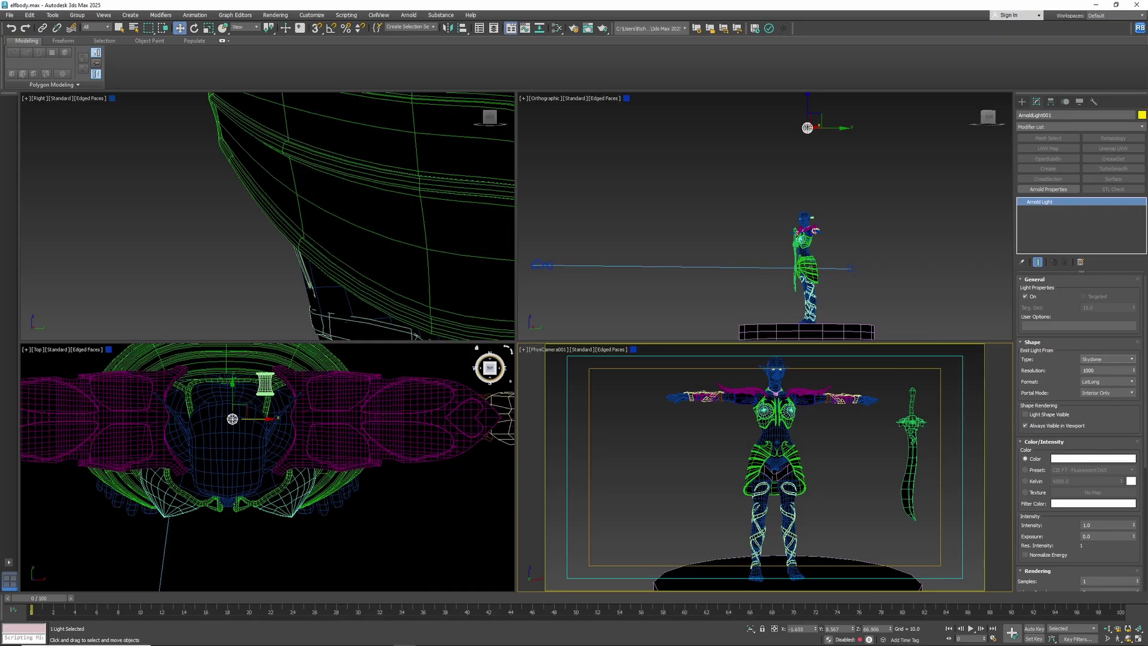
pyautogui.moveTo(1147, 99); pyautogui.dragTo(417, 49)
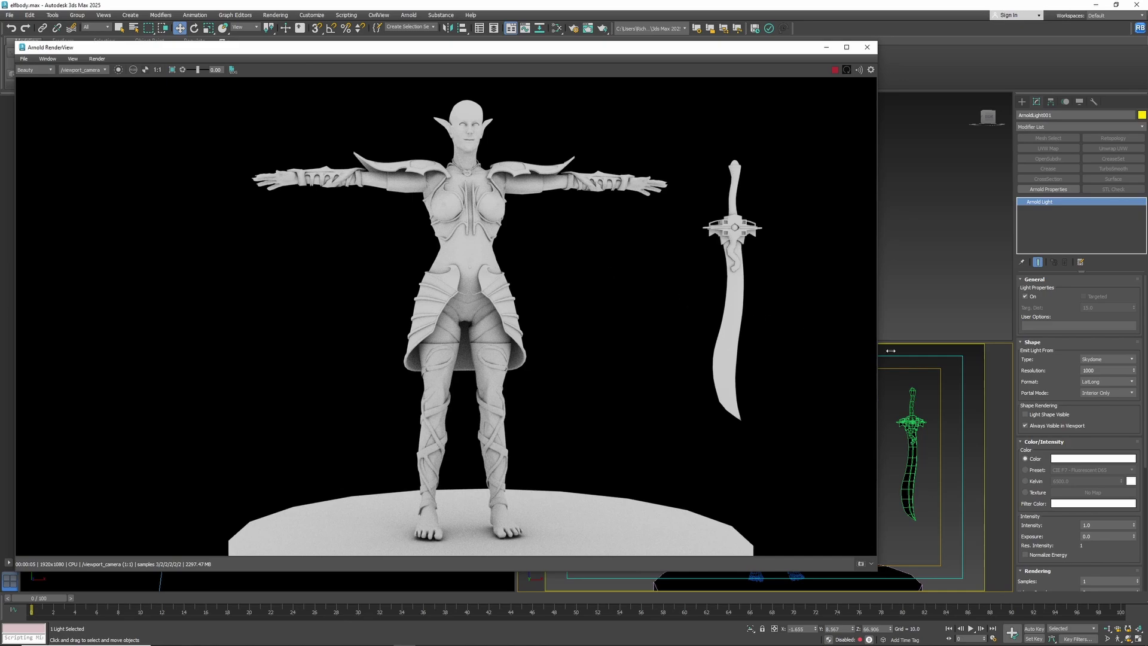
# Set the skydome light's intensity to 0.8, try an exposure of 0.2 and settle on 0.3
pyautogui.click(1095, 526)
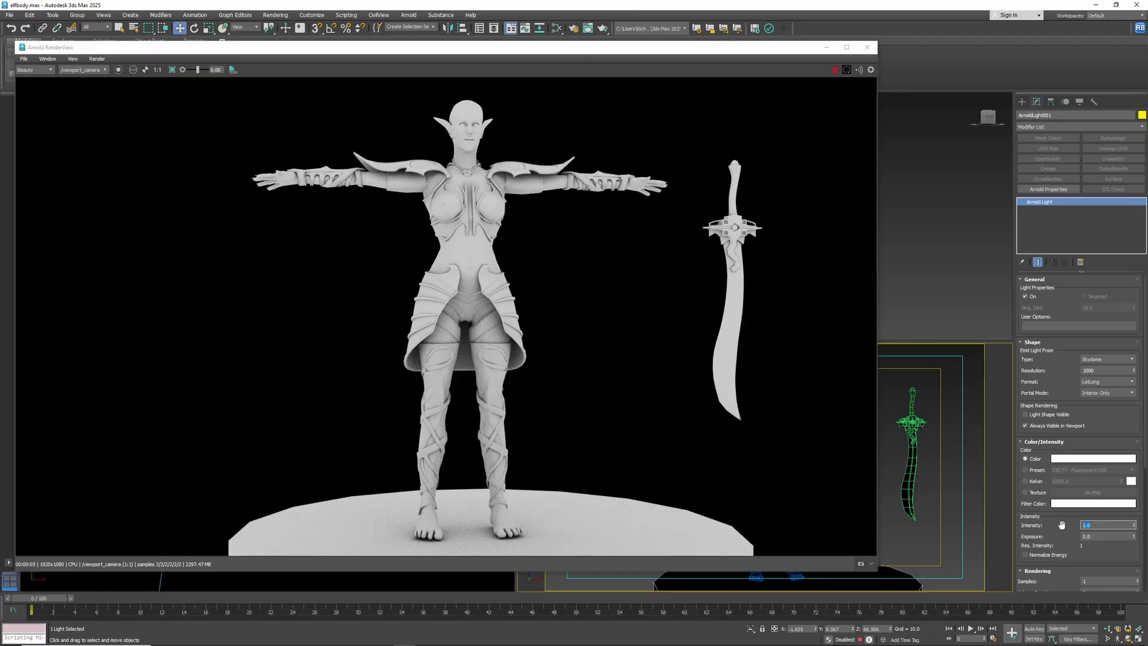
pyautogui.press('Tab')
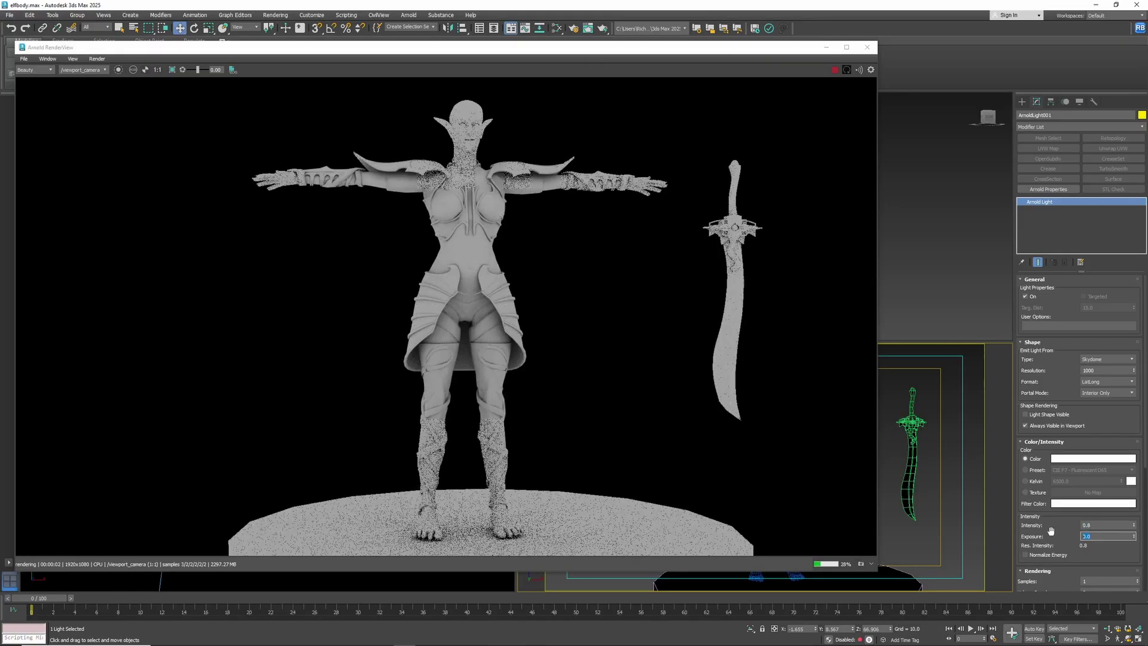
pyautogui.write('0.2')
pyautogui.press('Return')
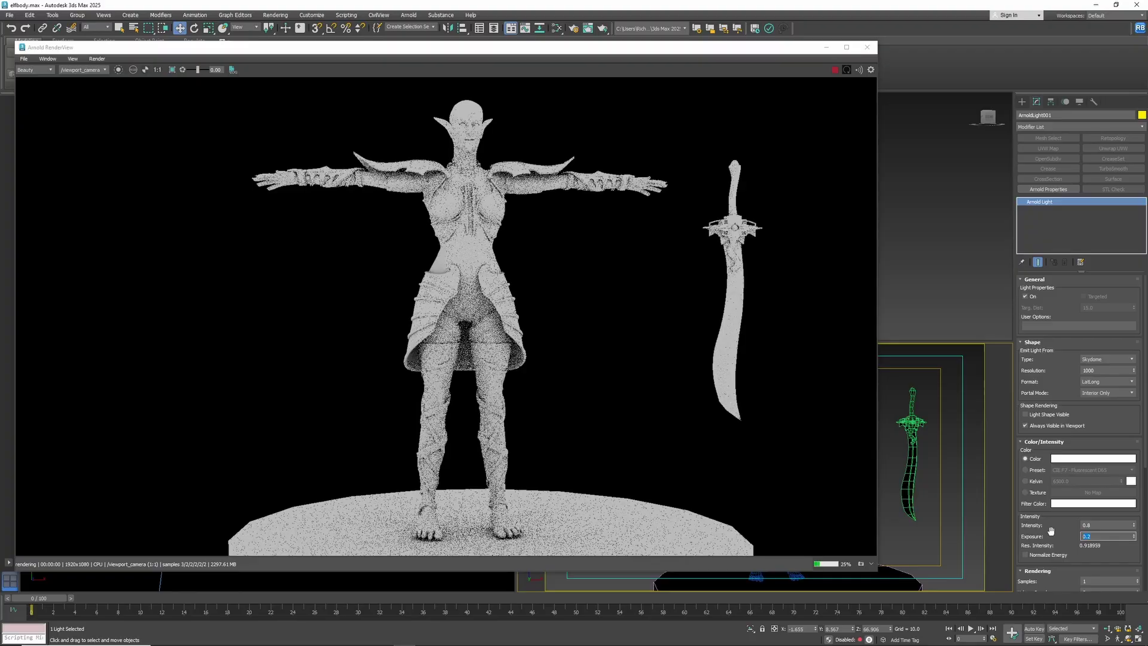
pyautogui.click(1097, 537)
pyautogui.moveTo(1097, 536); pyautogui.dragTo(1074, 537)
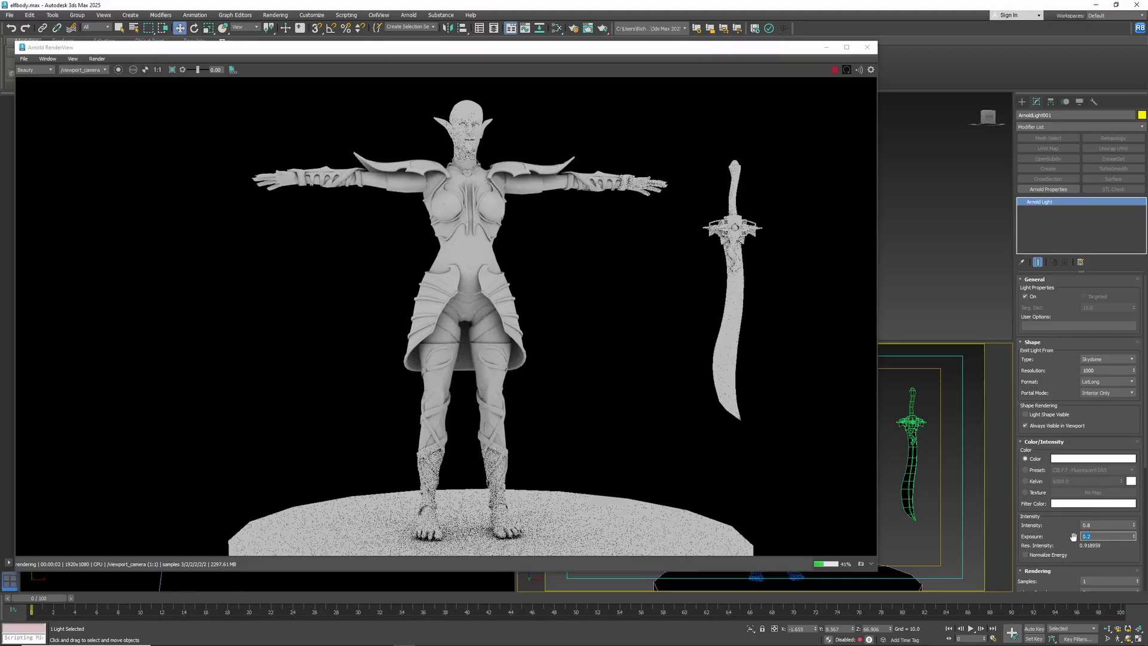
pyautogui.write('.')
pyautogui.write('3')
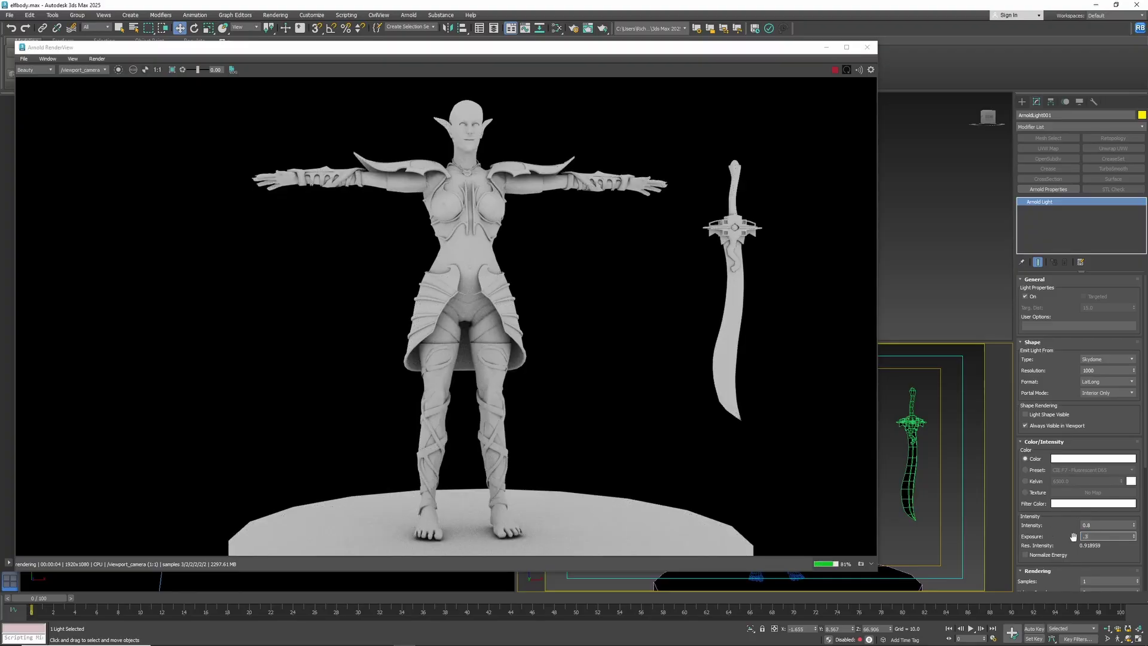
pyautogui.press('Return')
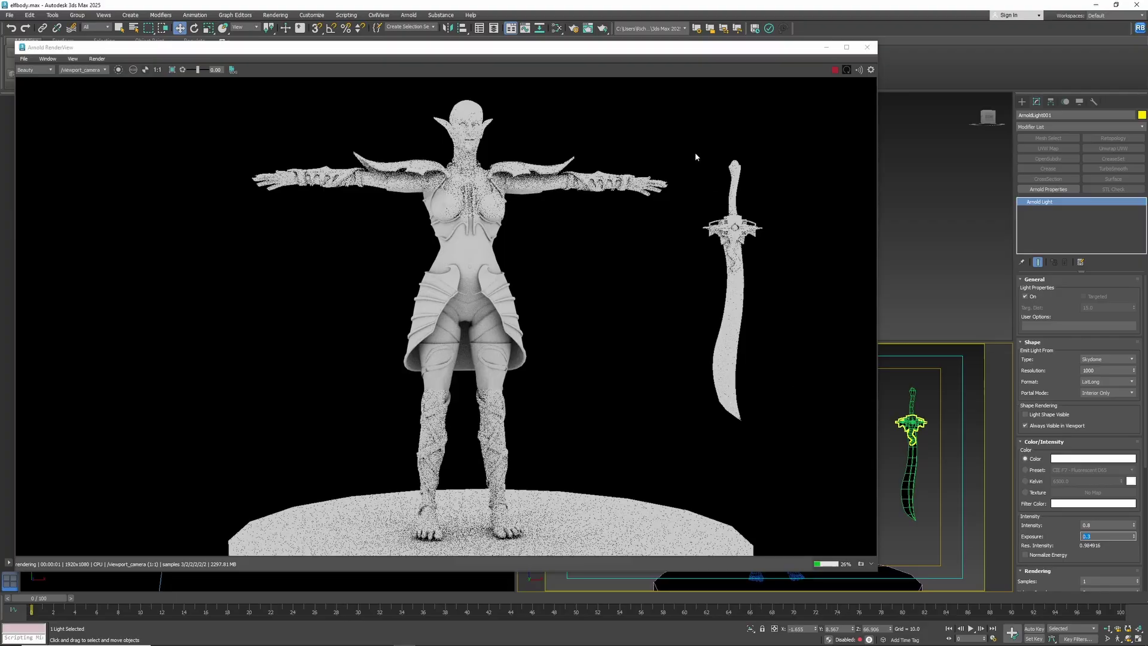
pyautogui.moveTo(615, 49); pyautogui.dragTo(1147, 58)
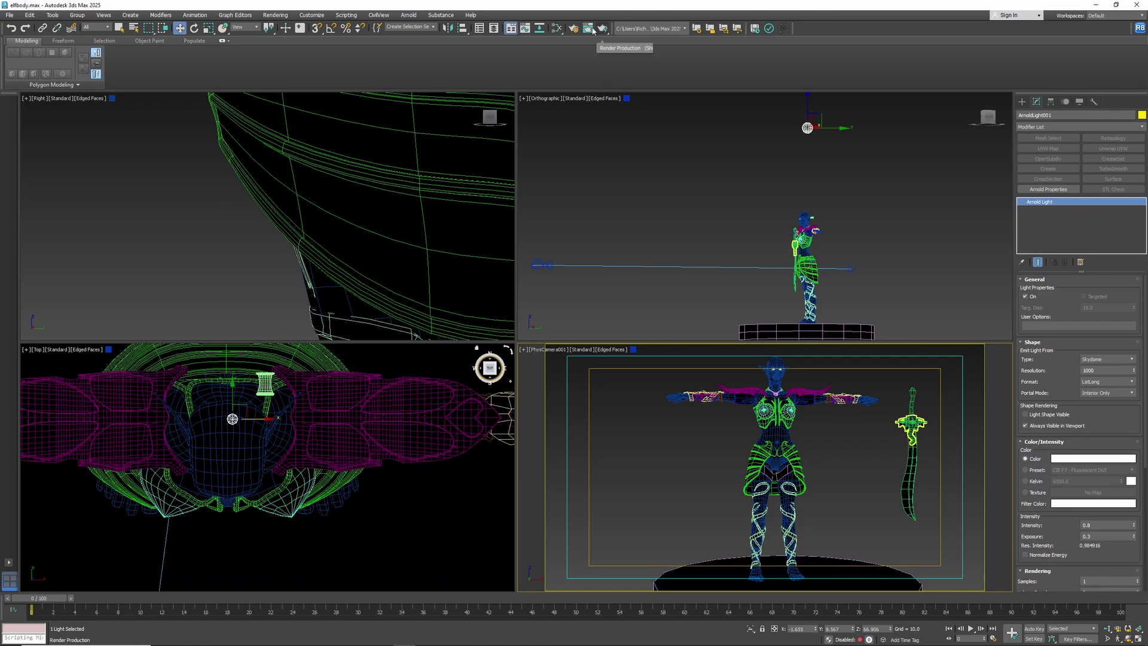
# Lighten the base color of Material #54 to a neutral RGB value of 233 and check the updated render
pyautogui.click(557, 30)
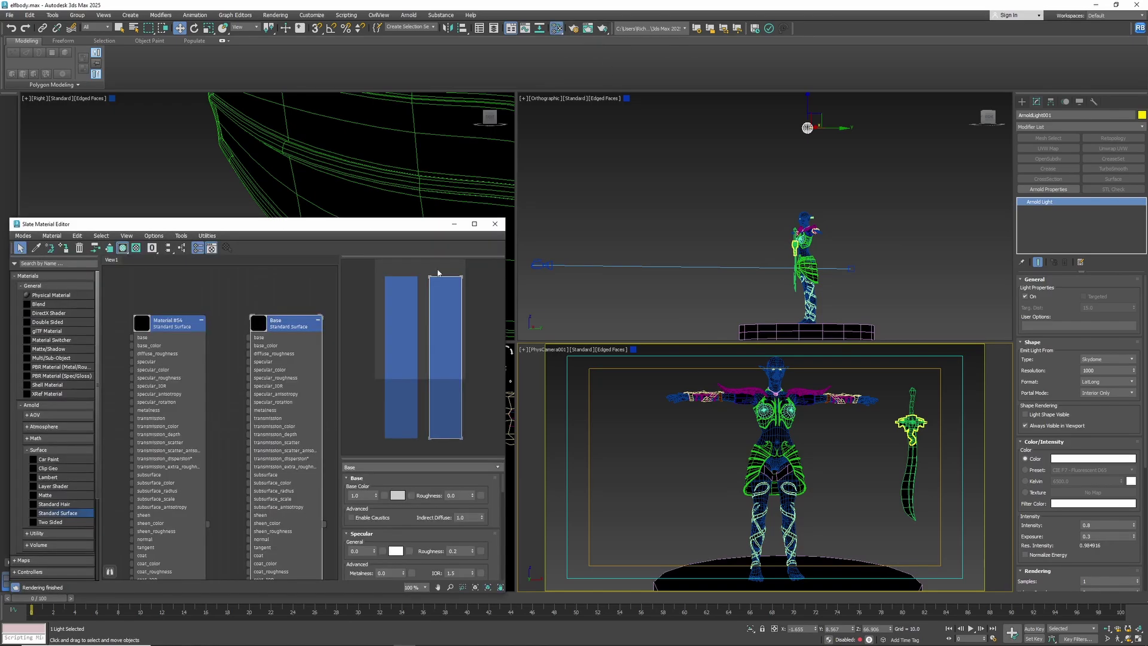
pyautogui.click(173, 321)
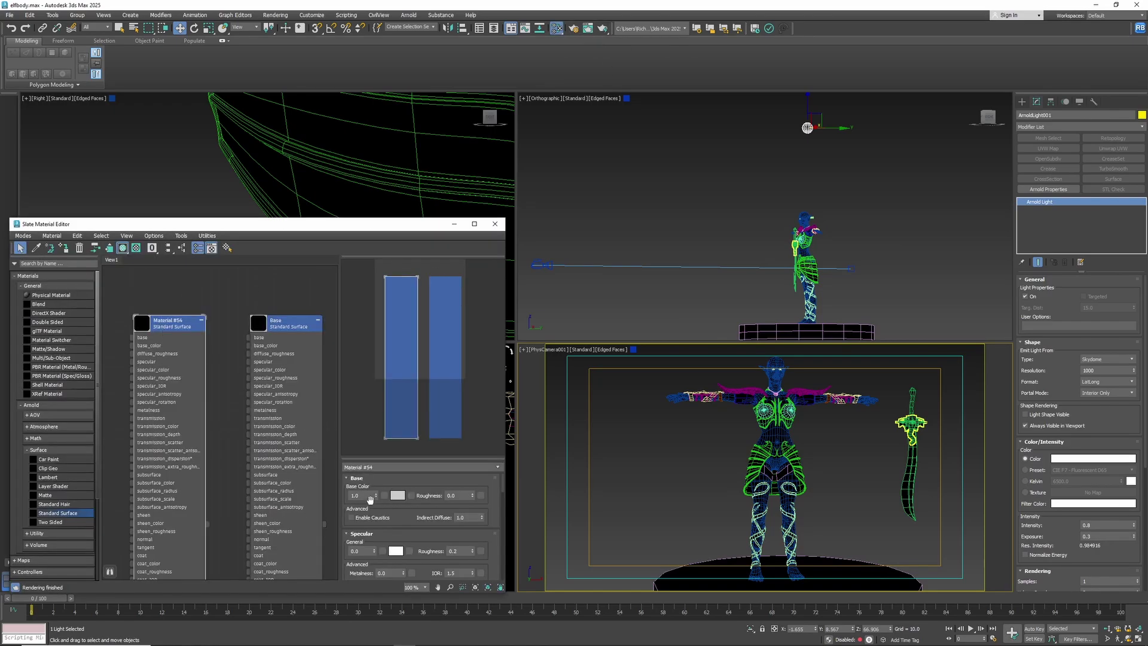
pyautogui.click(397, 495)
pyautogui.moveTo(245, 440); pyautogui.dragTo(247, 461)
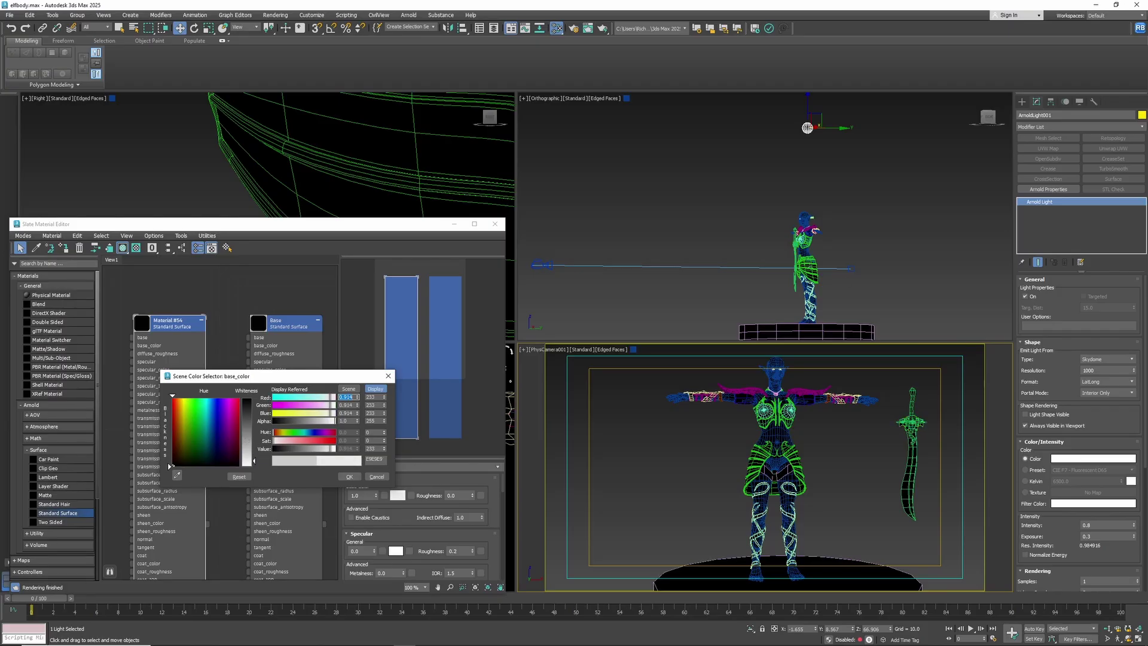
pyautogui.moveTo(1147, 90); pyautogui.dragTo(606, 59)
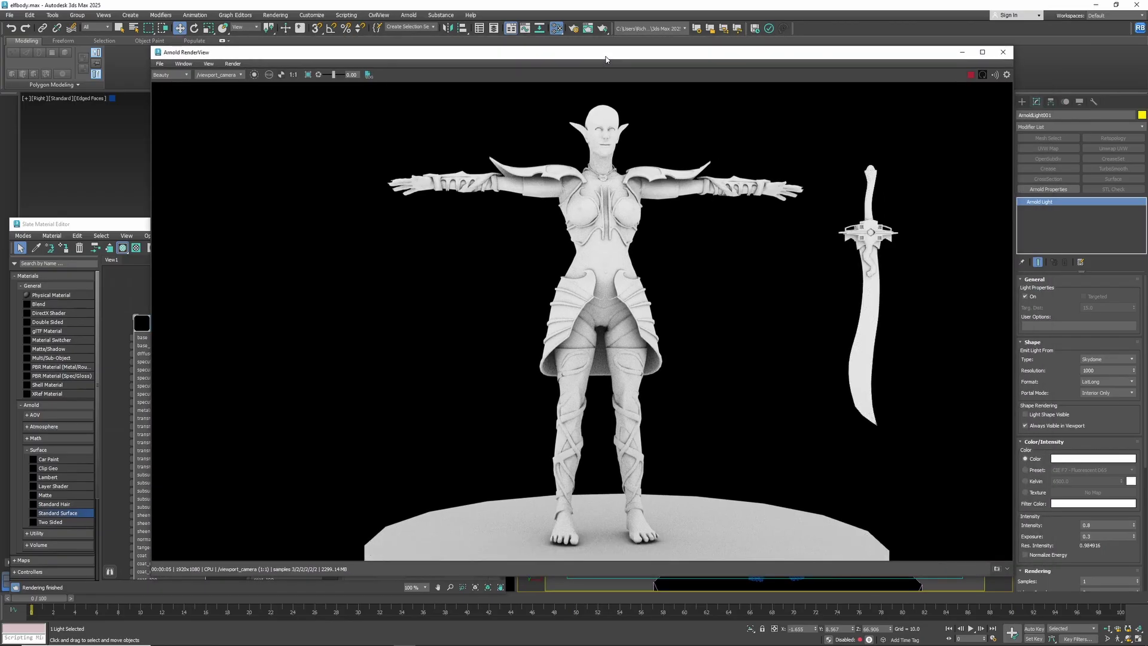
pyautogui.moveTo(792, 53); pyautogui.dragTo(1147, 116)
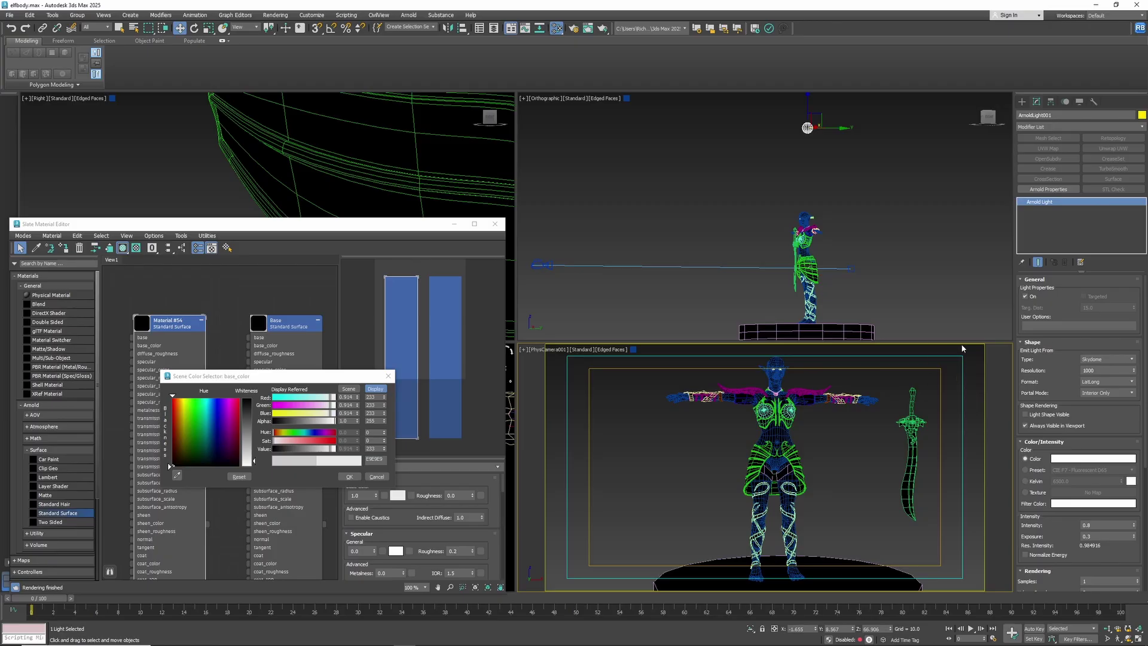
# Move the physical camera's target along Y to the character's centre and close the material editor
pyautogui.click(850, 269)
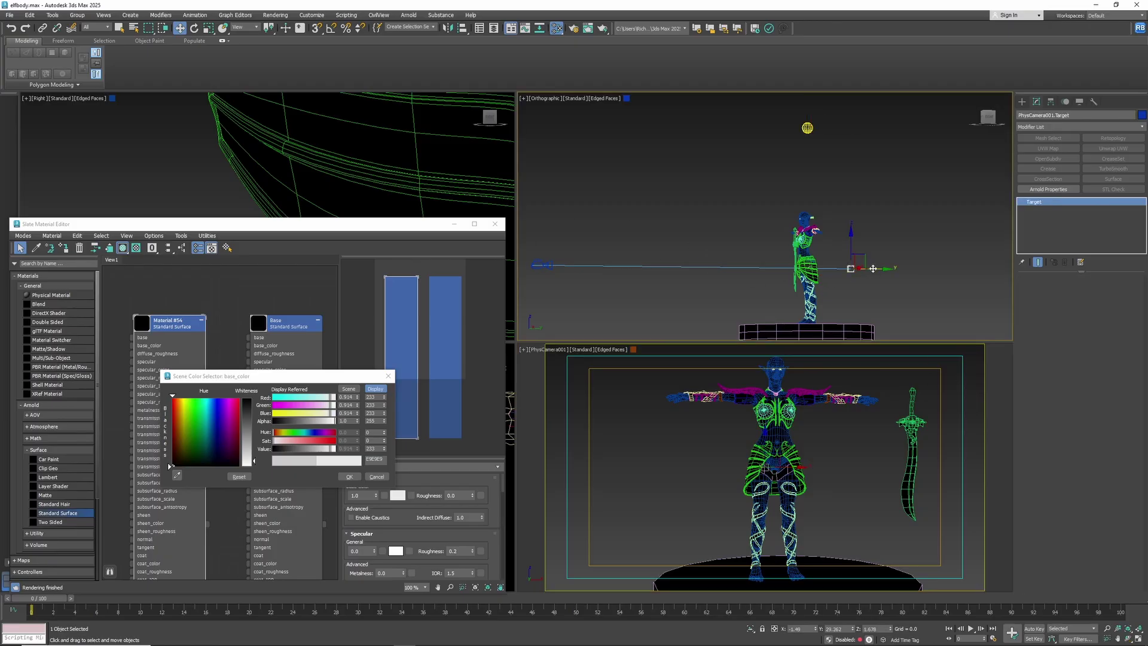
pyautogui.moveTo(873, 269); pyautogui.dragTo(810, 270)
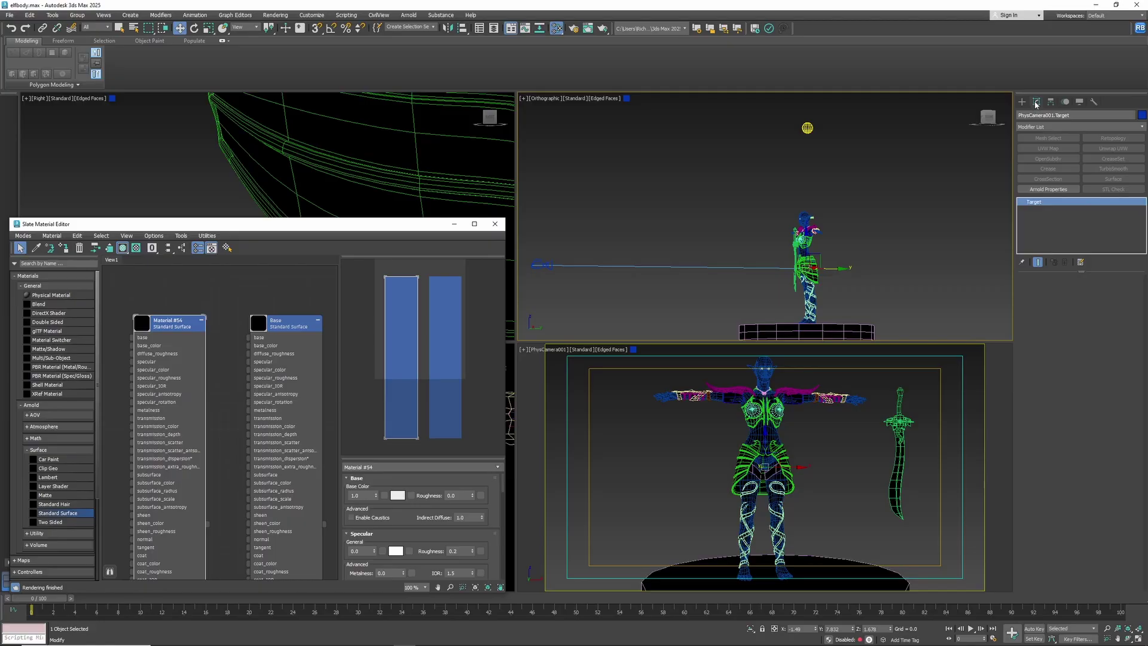
pyautogui.click(495, 223)
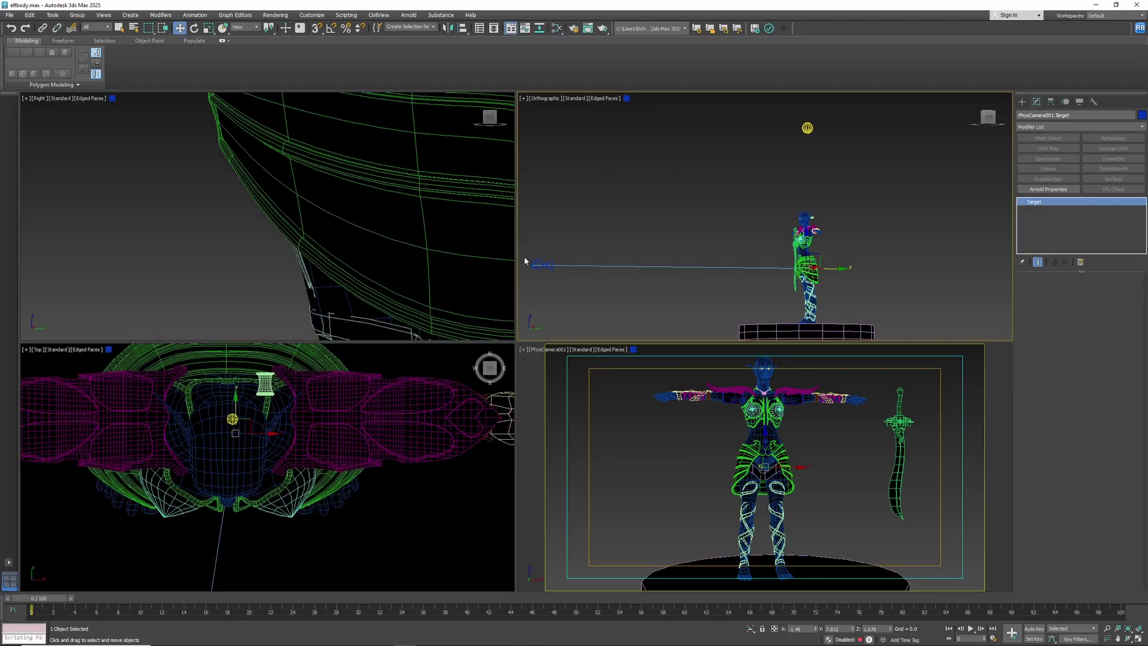
# Draw a circle spline in the Top view centred on the character and reaching the camera, with a radius of about 130
pyautogui.scroll(-15, 281, 458)
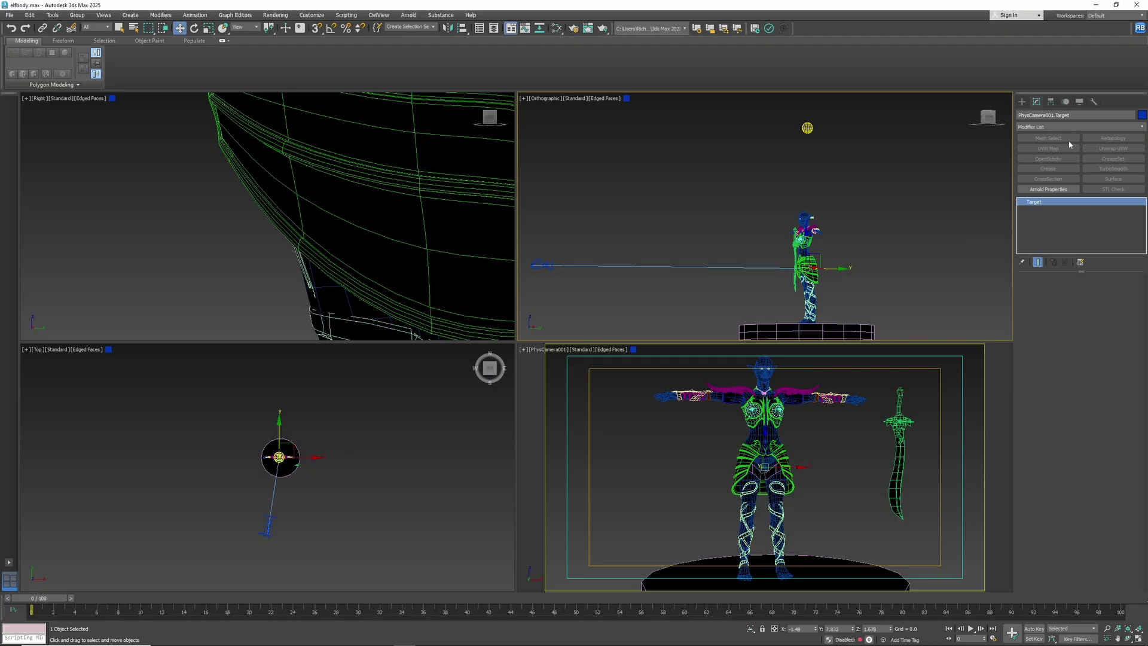
pyautogui.click(1022, 102)
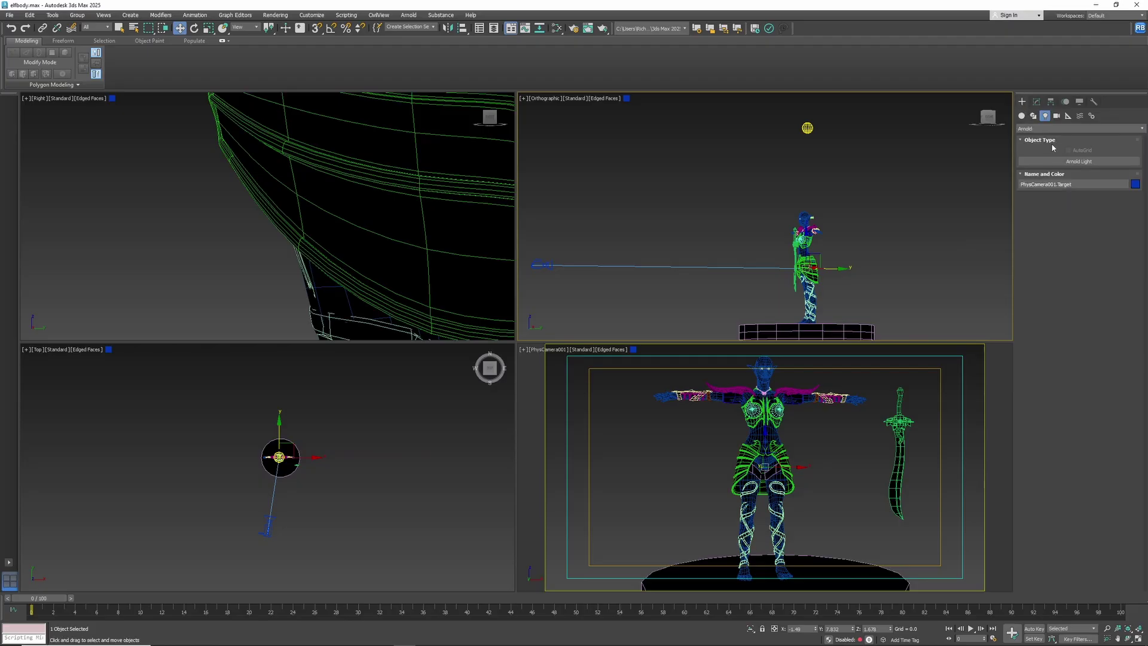
pyautogui.click(1033, 116)
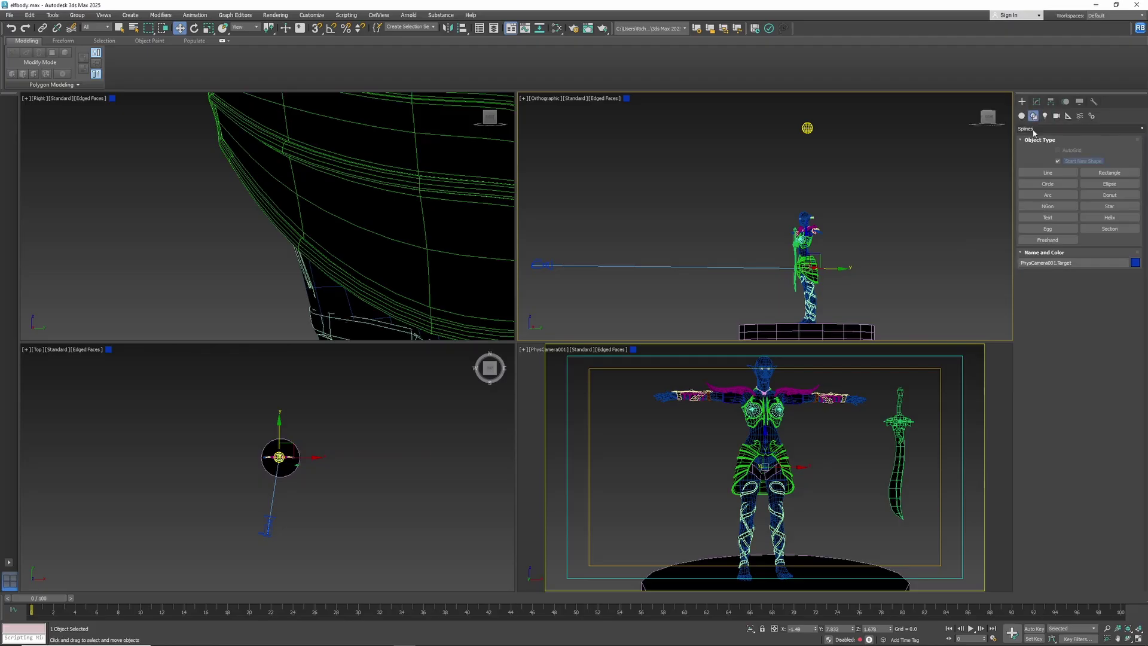
pyautogui.click(1036, 183)
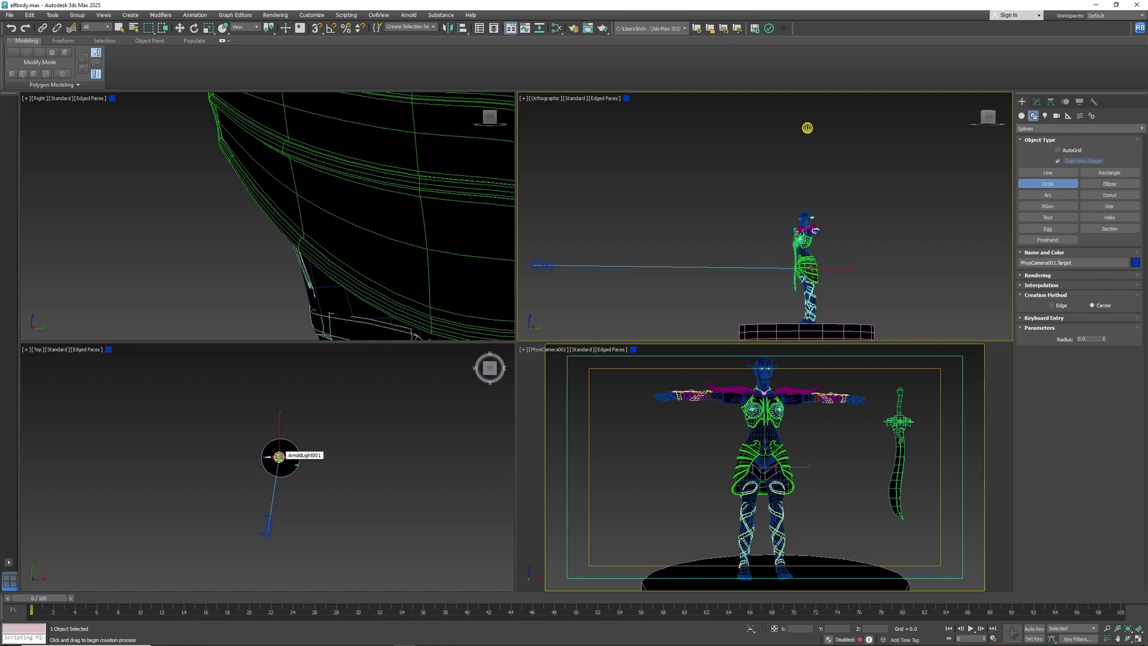
pyautogui.moveTo(280, 455); pyautogui.dragTo(276, 535)
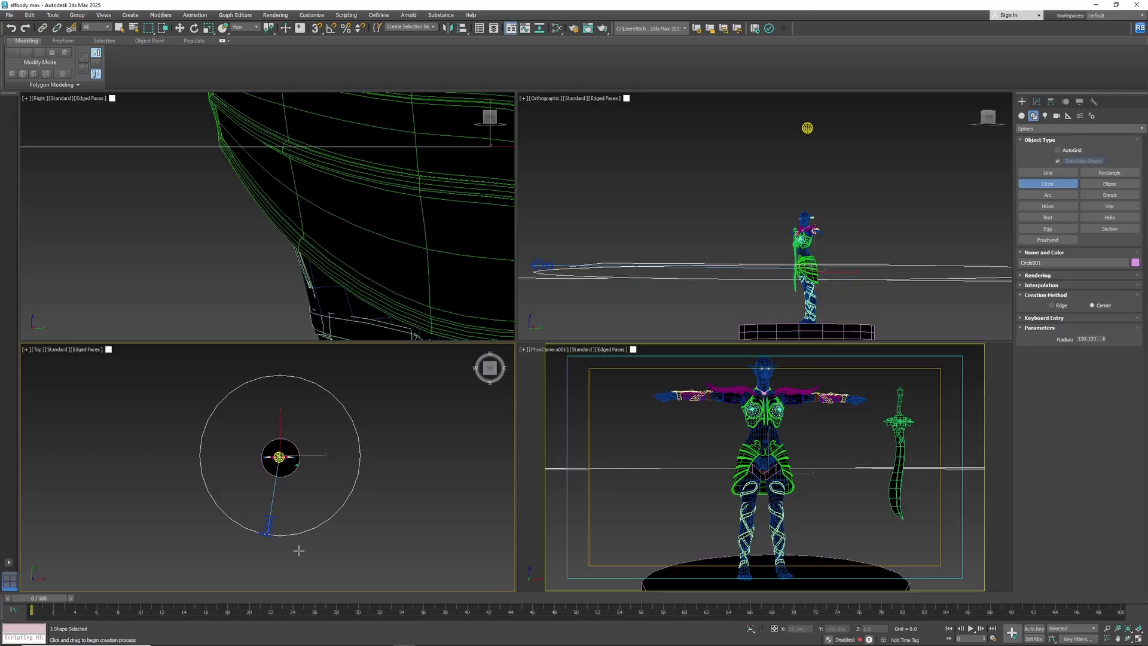
pyautogui.press('w')
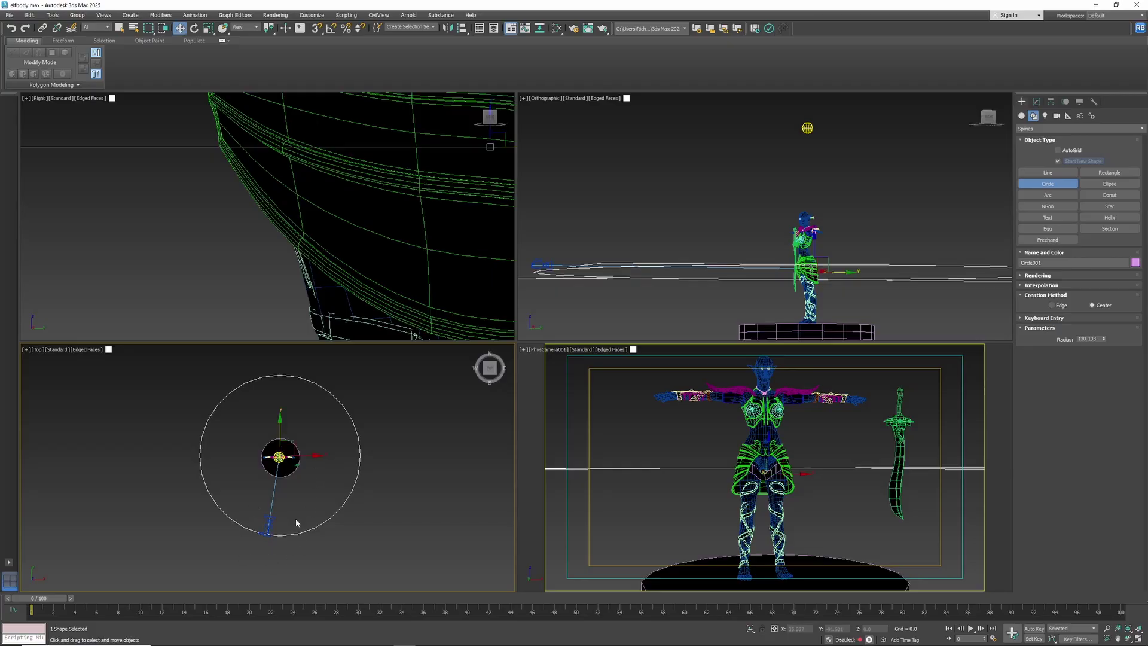
# Constrain the physical camera to the circle spline with a Path Constraint
pyautogui.click(269, 526)
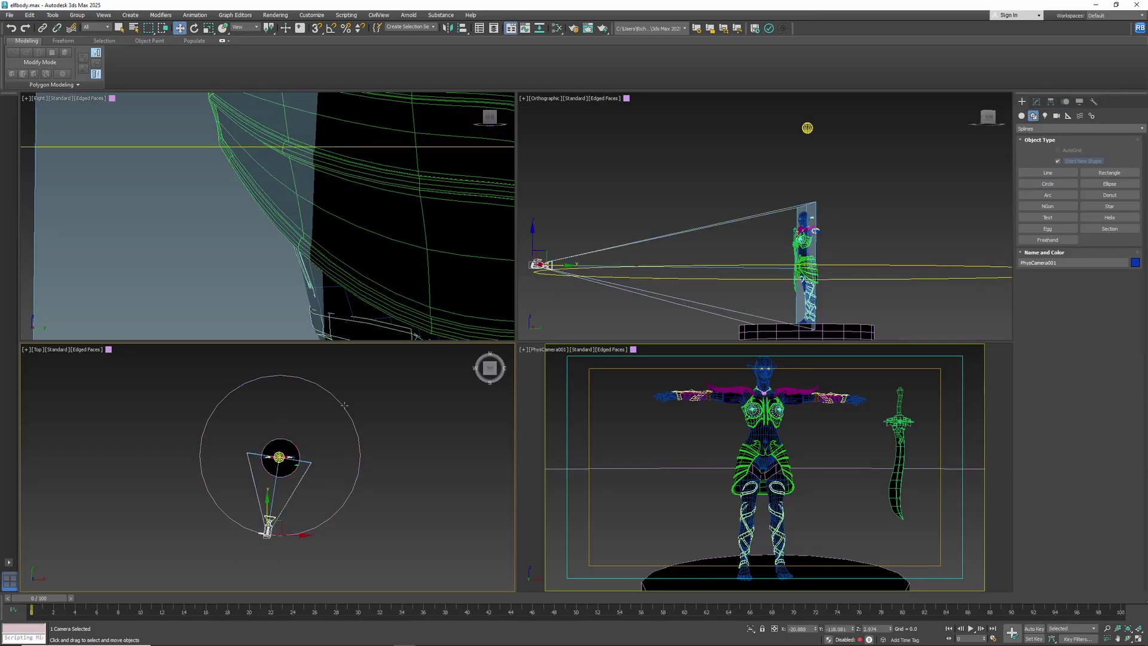
pyautogui.click(195, 15)
pyautogui.moveTo(208, 67)
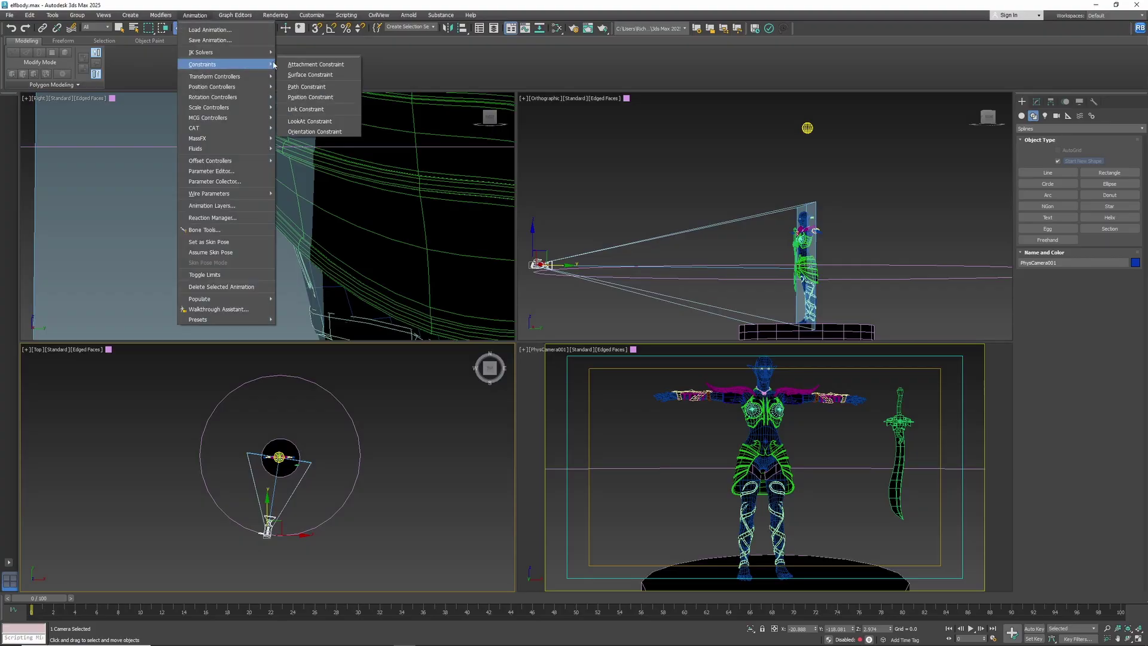
pyautogui.click(317, 88)
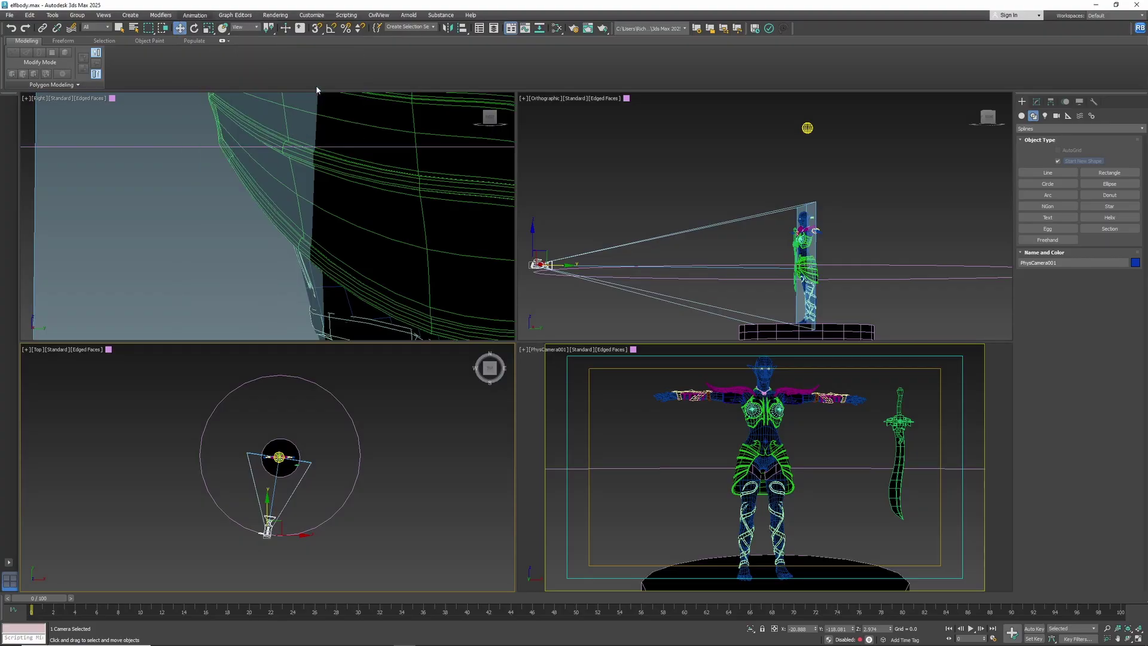
pyautogui.click(335, 396)
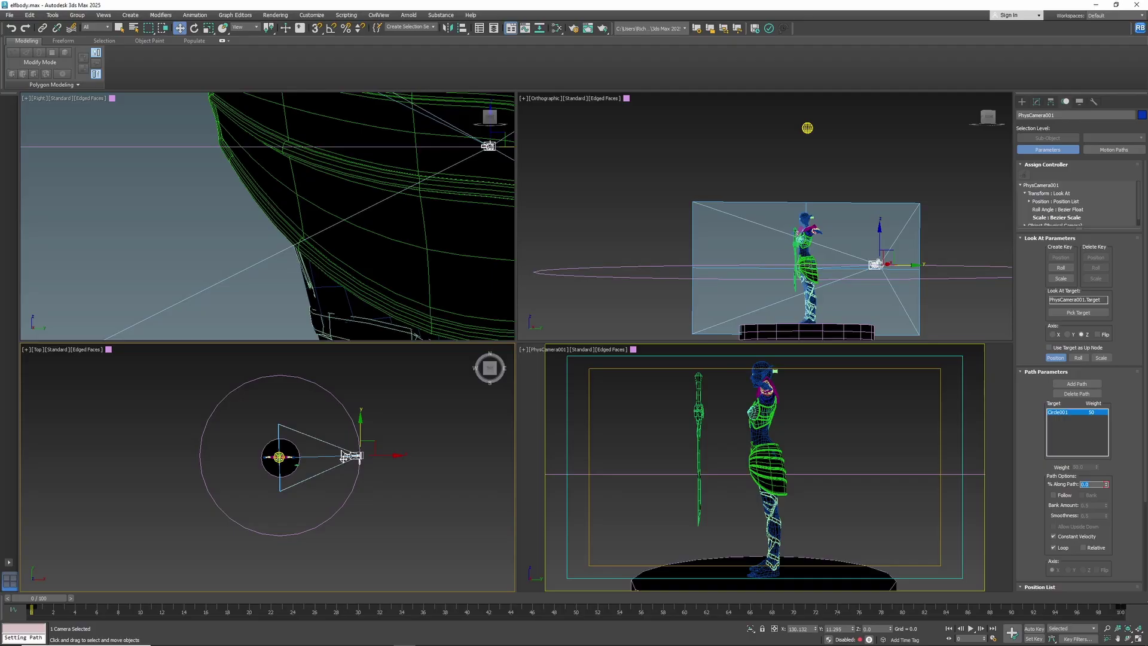
# Rotate the circle path -90° about Z with angle snap on, placing the camera in front of the character
pyautogui.click(342, 405)
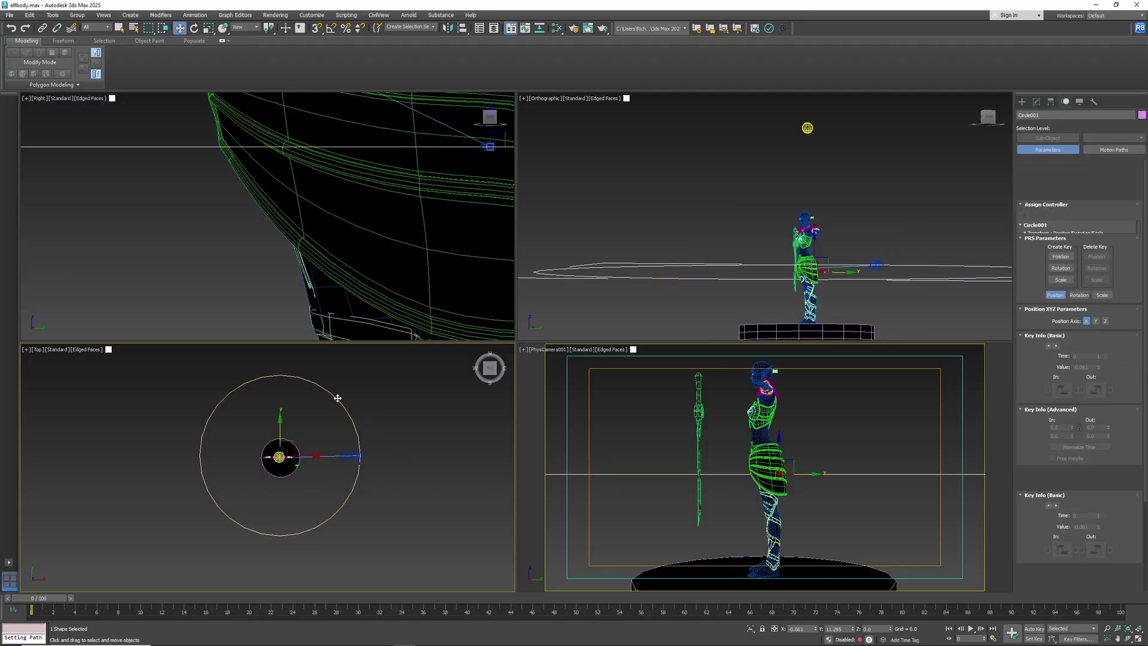
pyautogui.press('e')
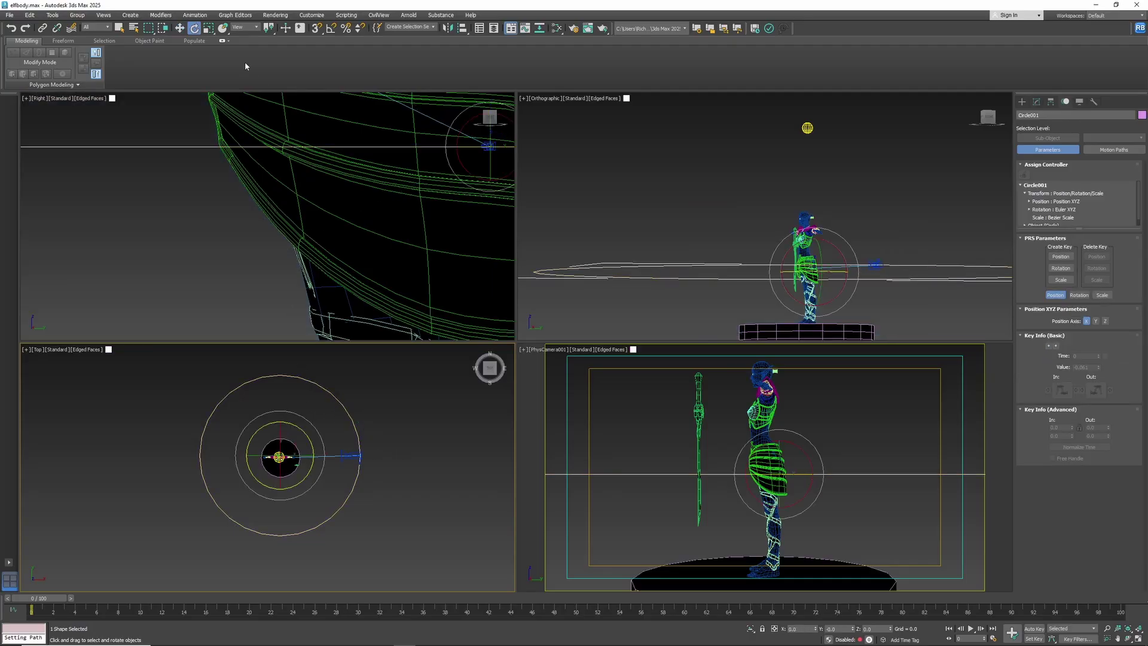
pyautogui.click(331, 28)
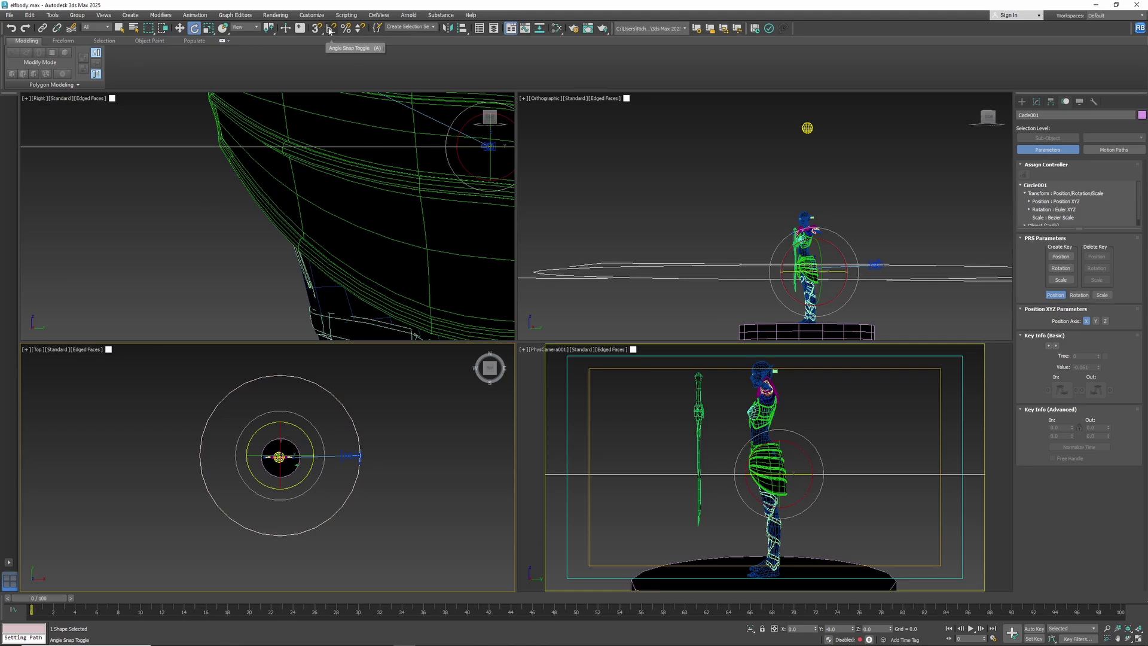
pyautogui.moveTo(303, 433); pyautogui.dragTo(292, 514)
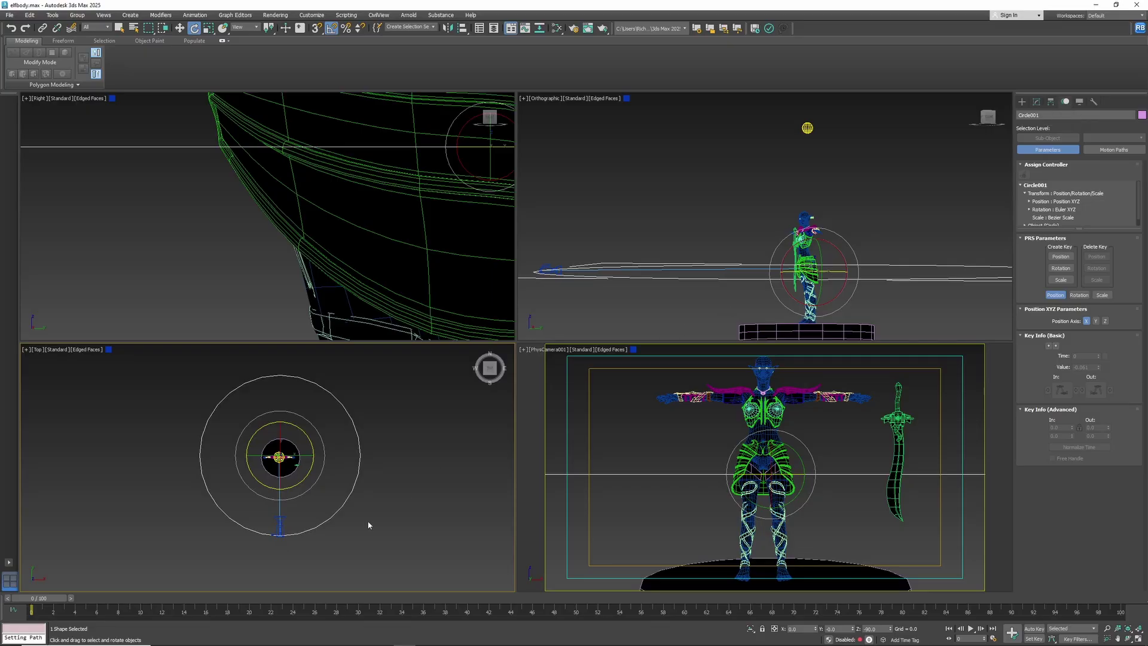
# Select the camera, scrub to frame 100 and play its path animation around the character
pyautogui.click(278, 528)
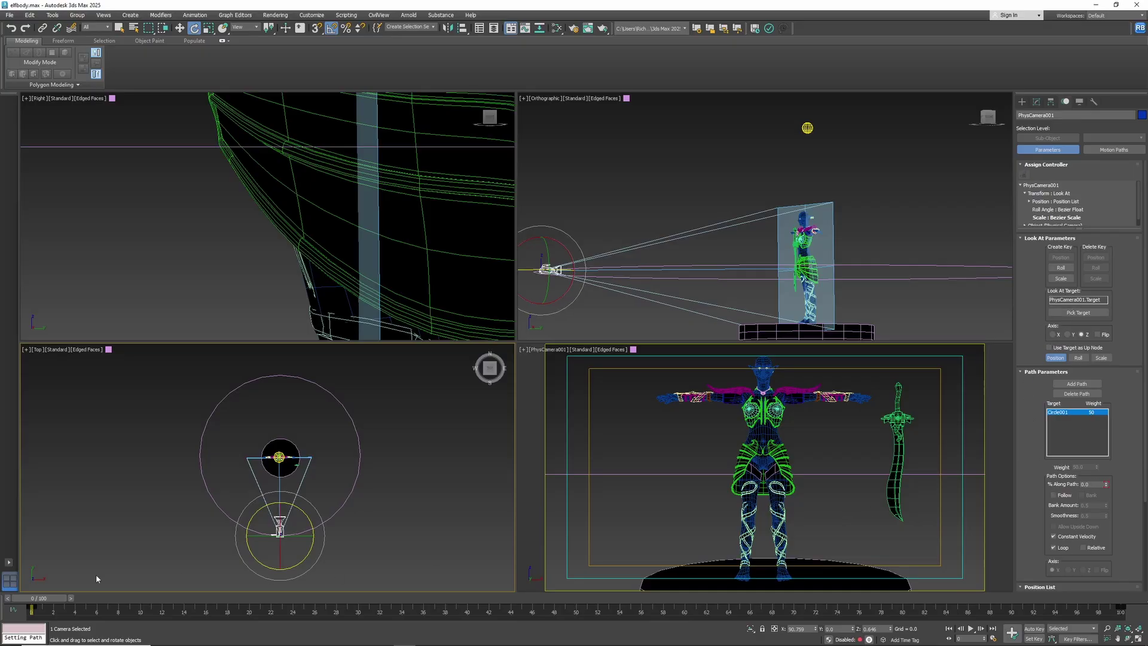
pyautogui.moveTo(37, 599); pyautogui.dragTo(1124, 541)
pyautogui.press('e')
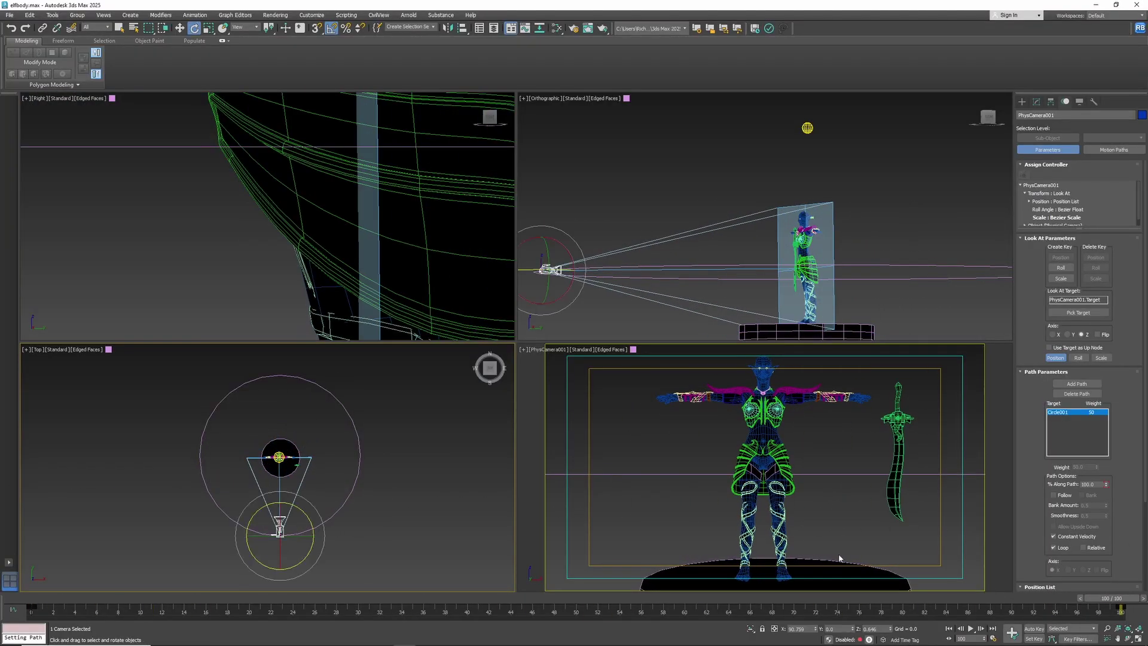
pyautogui.click(970, 628)
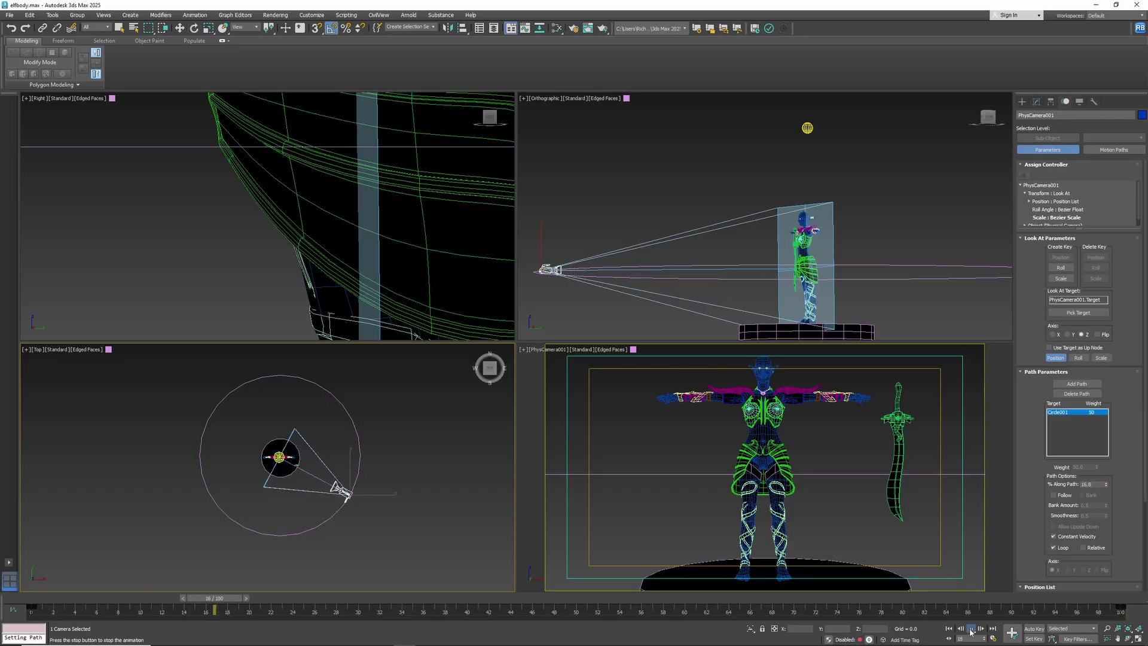
pyautogui.click(925, 523)
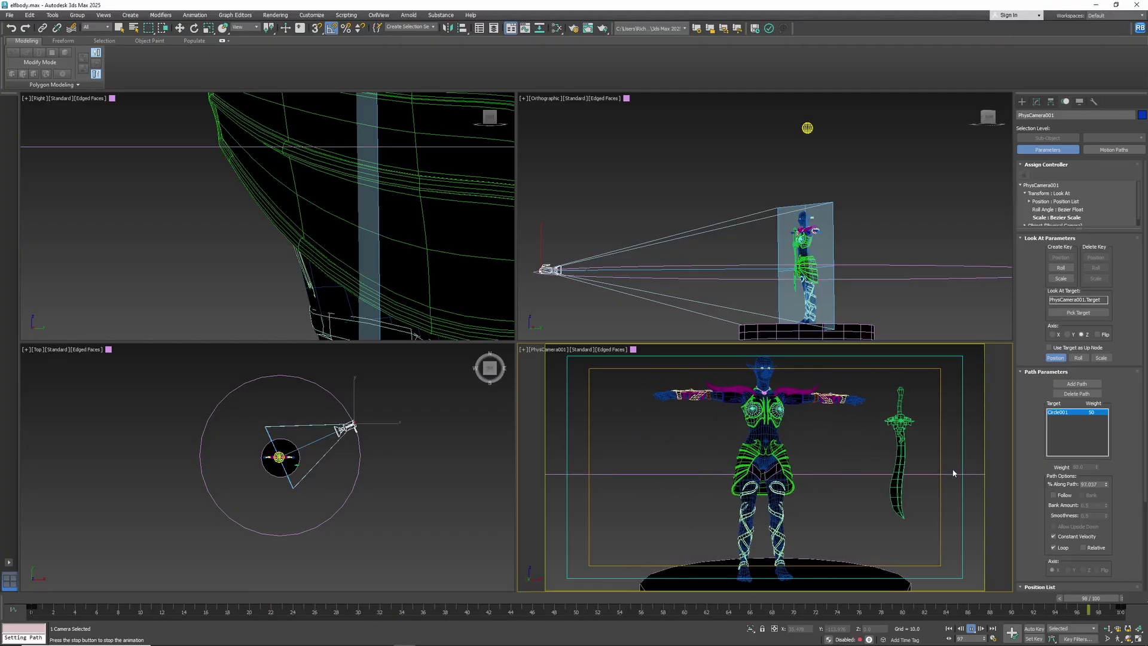
pyautogui.click(970, 629)
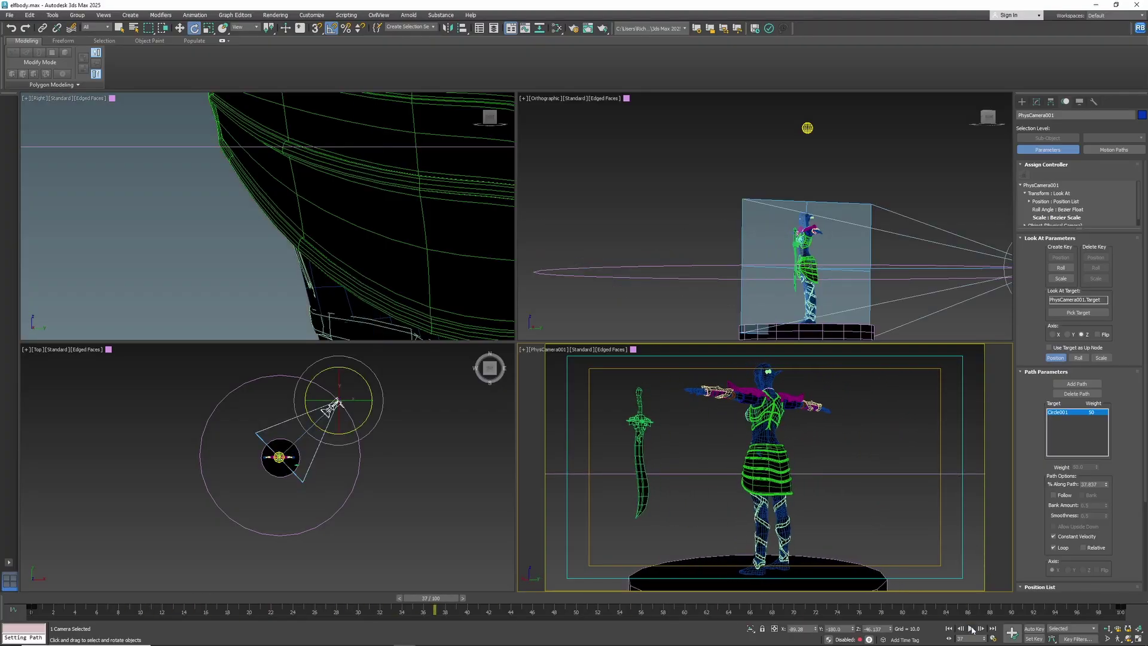
# Check the time configuration without changing it and return the animation to frame 0
pyautogui.rightClick(971, 628)
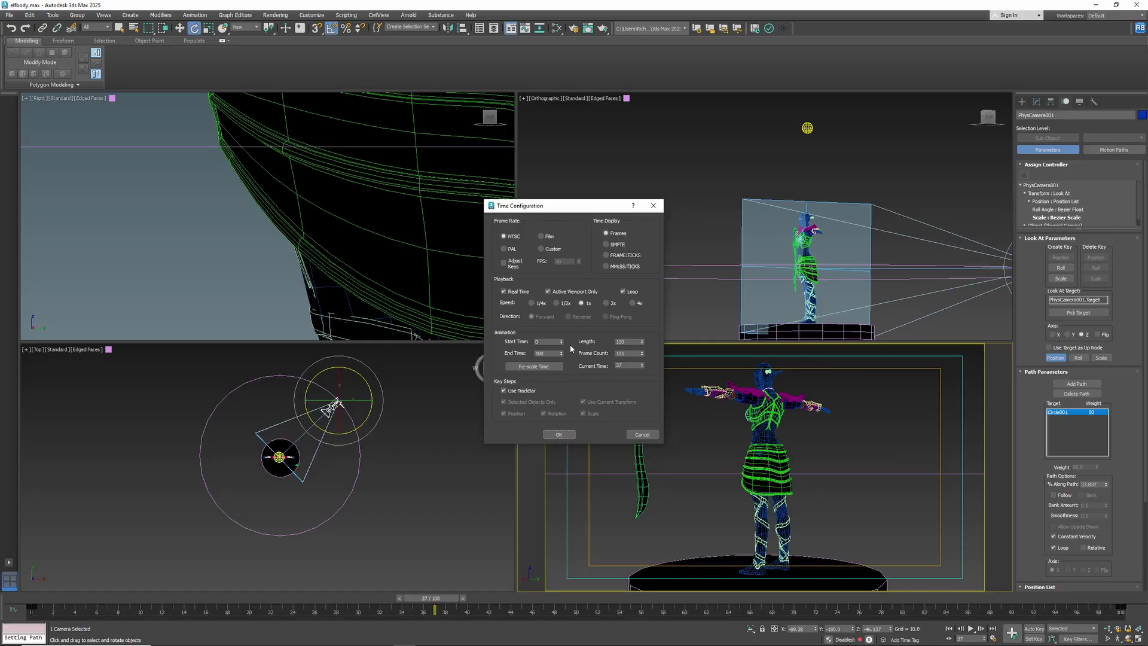
pyautogui.click(653, 205)
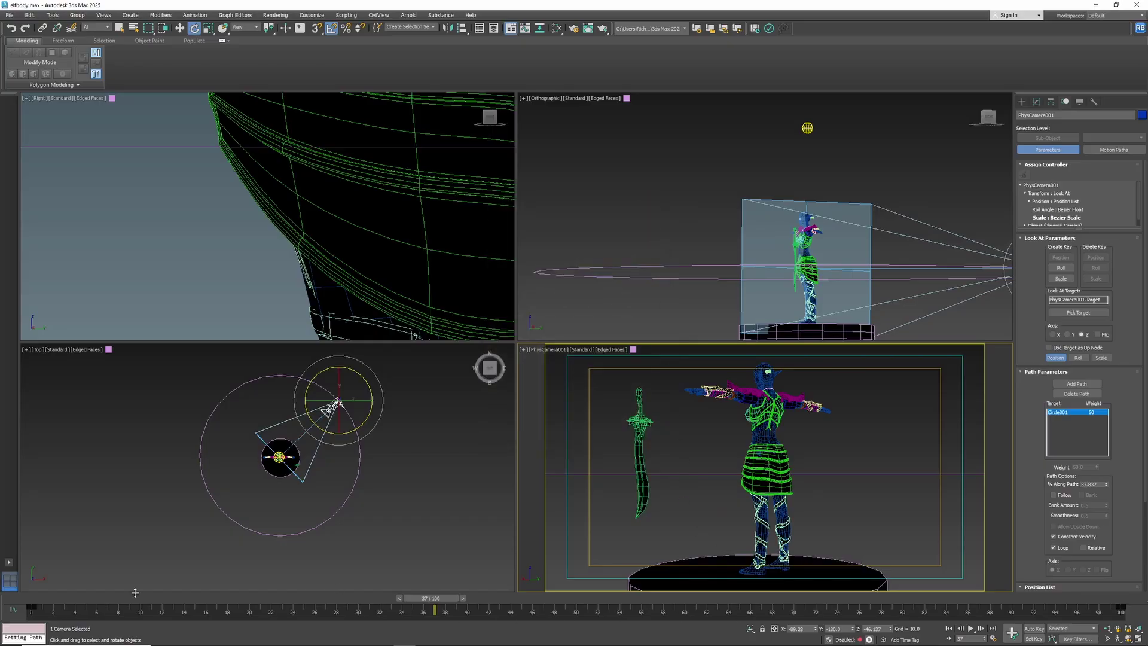
pyautogui.moveTo(87, 596); pyautogui.dragTo(35, 596)
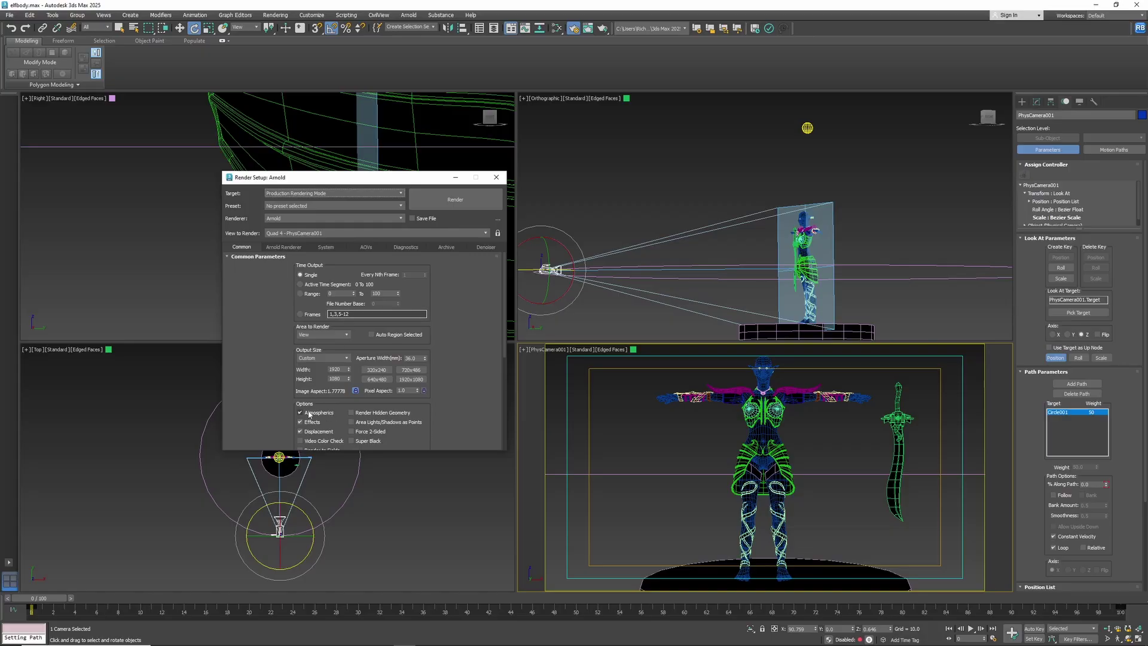
# Set the render to the active time segment, 0 to 100, and its output to the JPEG file test.jpg in the renderoutput folder
pyautogui.moveTo(277, 414)
pyautogui.mouseDown()
pyautogui.moveTo(278, 322)
pyautogui.moveTo(261, 423)
pyautogui.mouseUp()
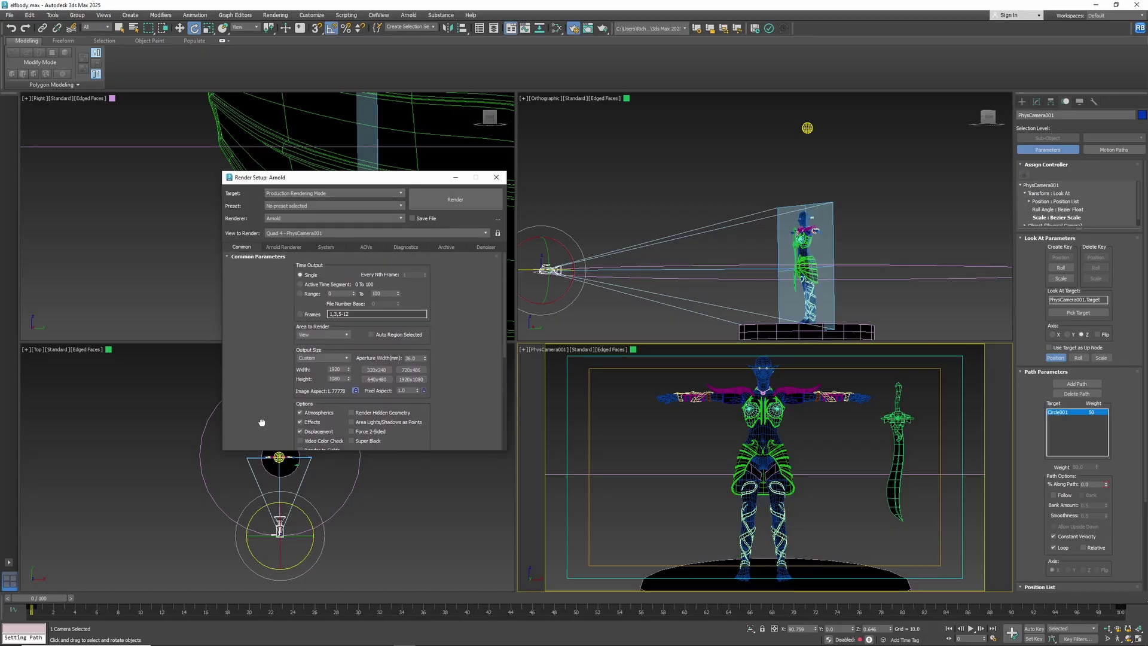
pyautogui.click(300, 284)
pyautogui.scroll(-6, 285, 360)
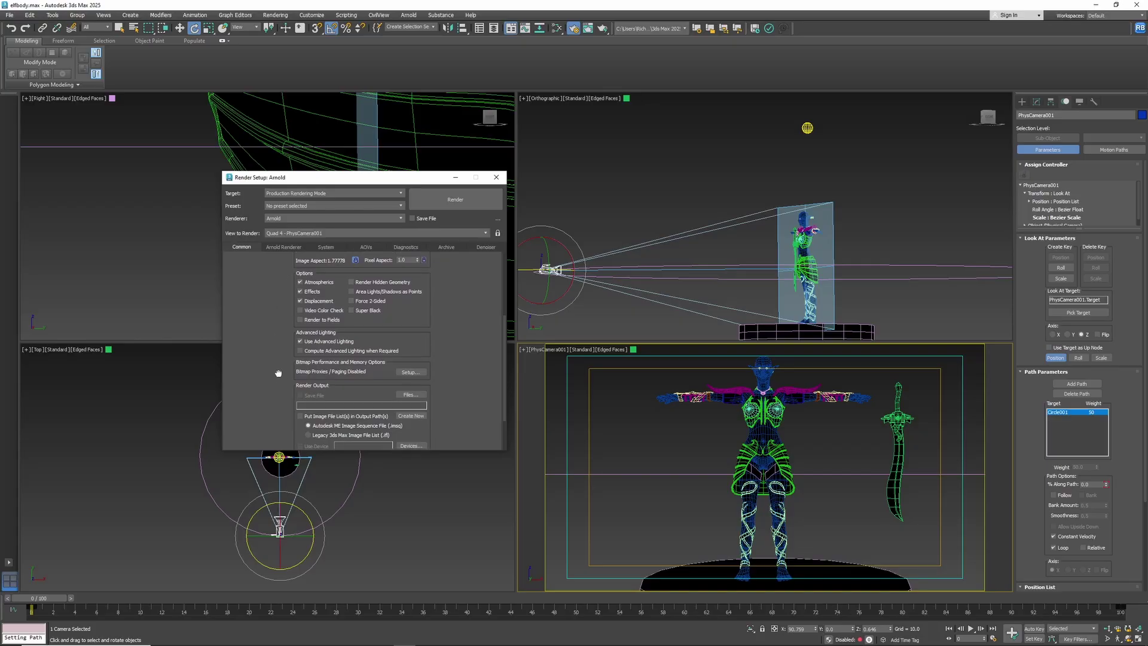
pyautogui.moveTo(278, 373); pyautogui.dragTo(282, 315)
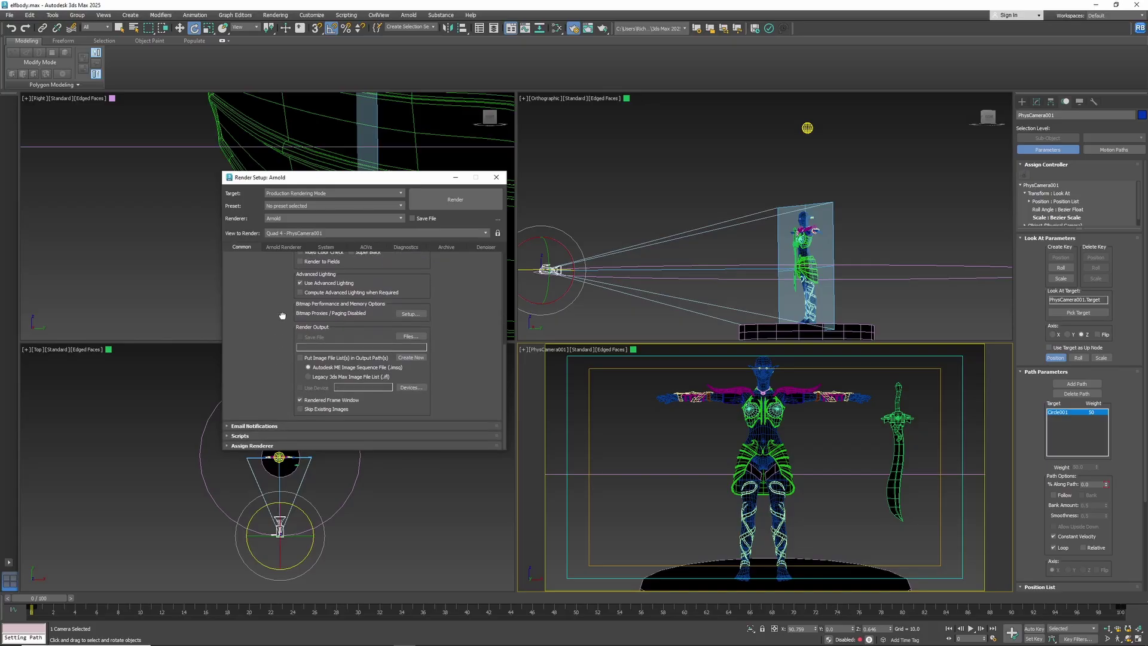
pyautogui.click(409, 337)
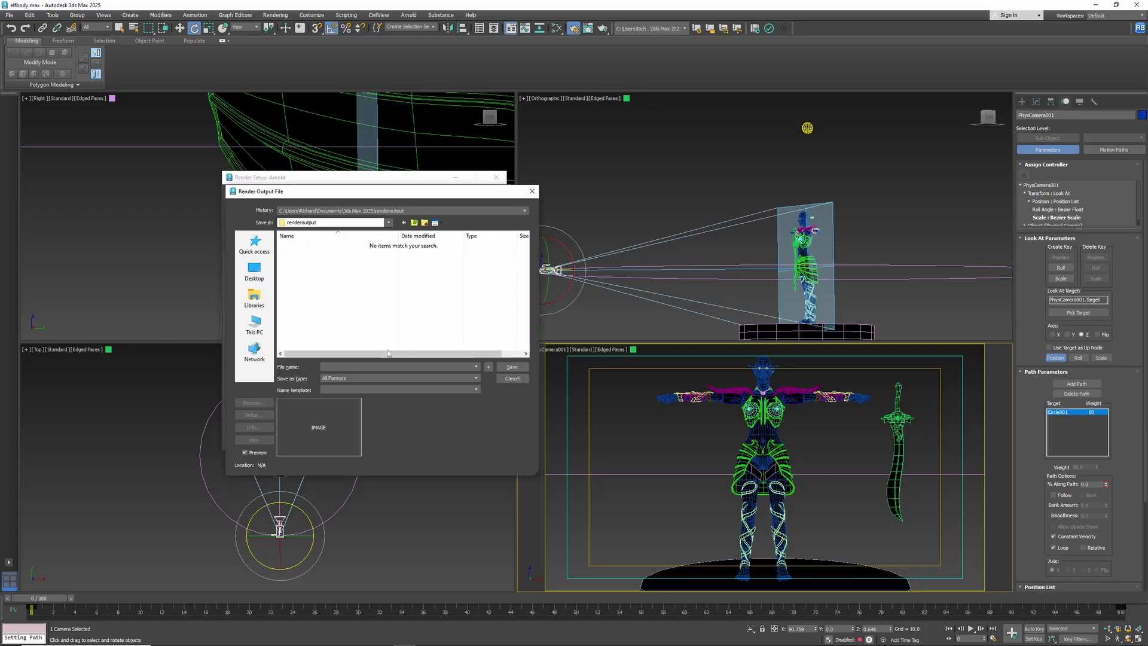
pyautogui.click(369, 379)
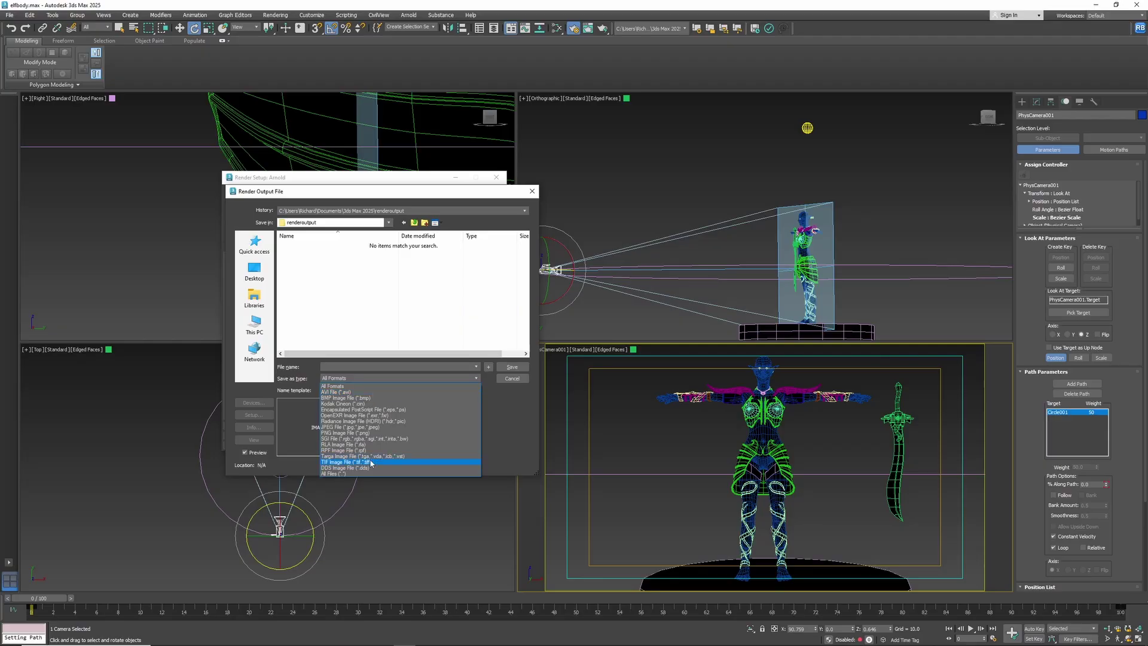
pyautogui.click(374, 427)
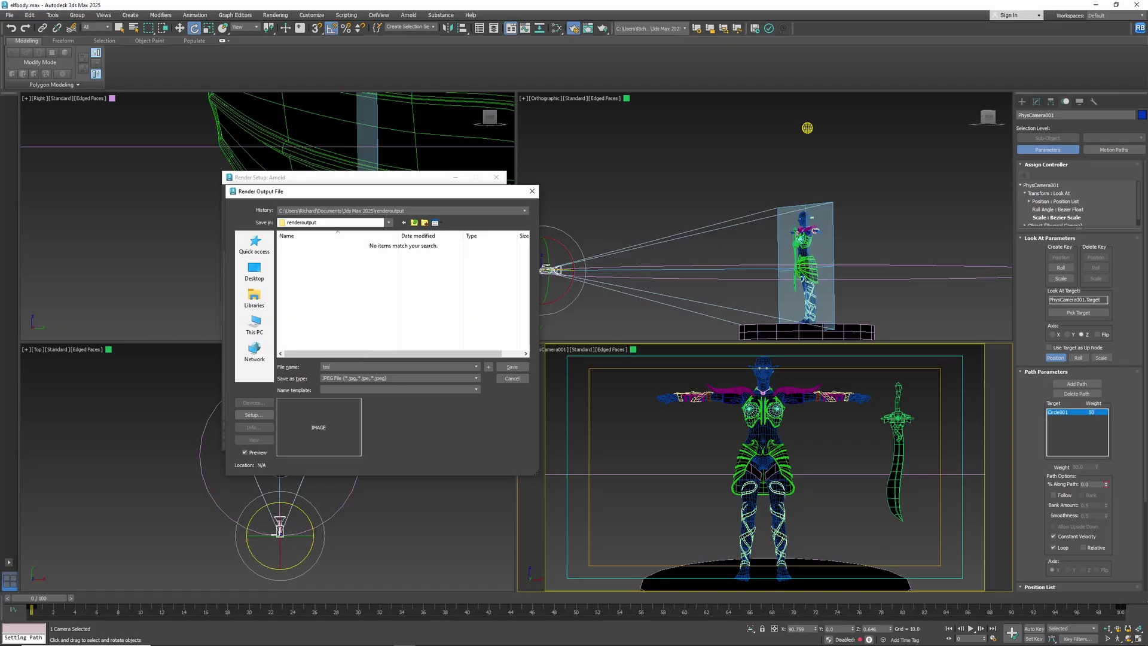
pyautogui.click(513, 367)
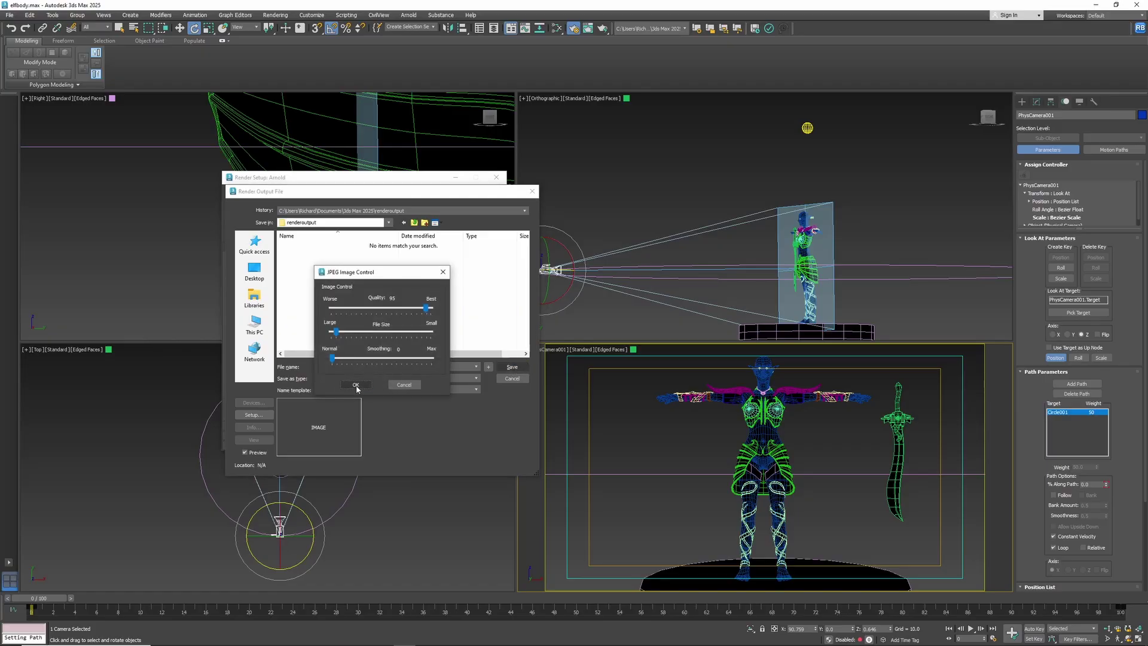
pyautogui.click(356, 385)
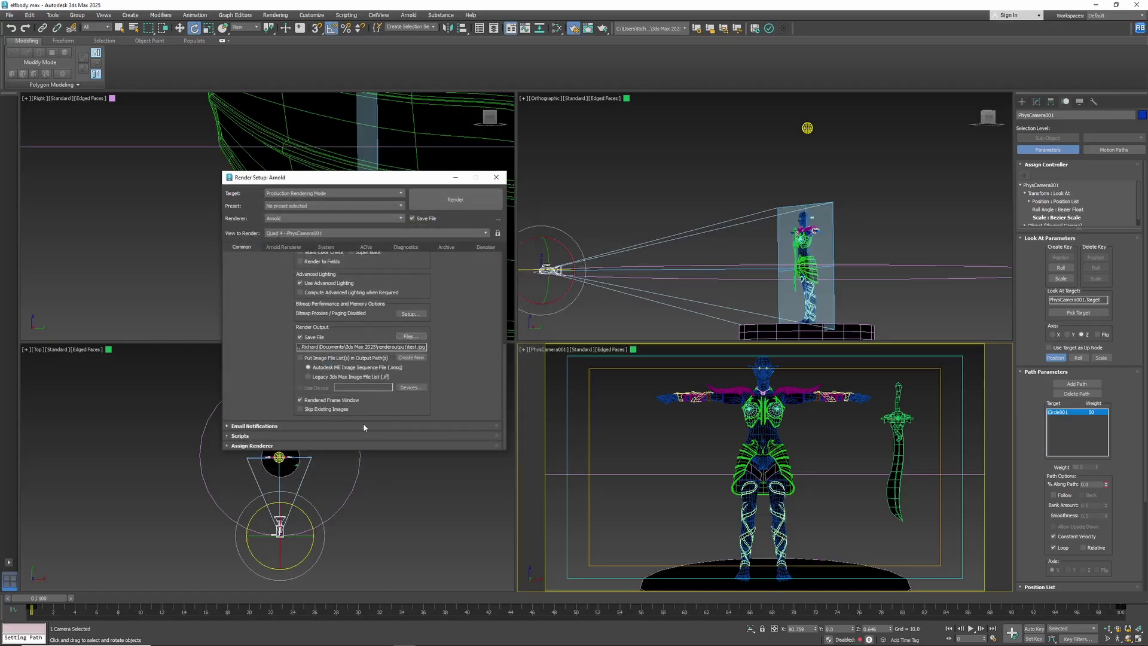
# Start rendering the animation sequence, stop it after the first few frames and close the render setup
pyautogui.click(476, 200)
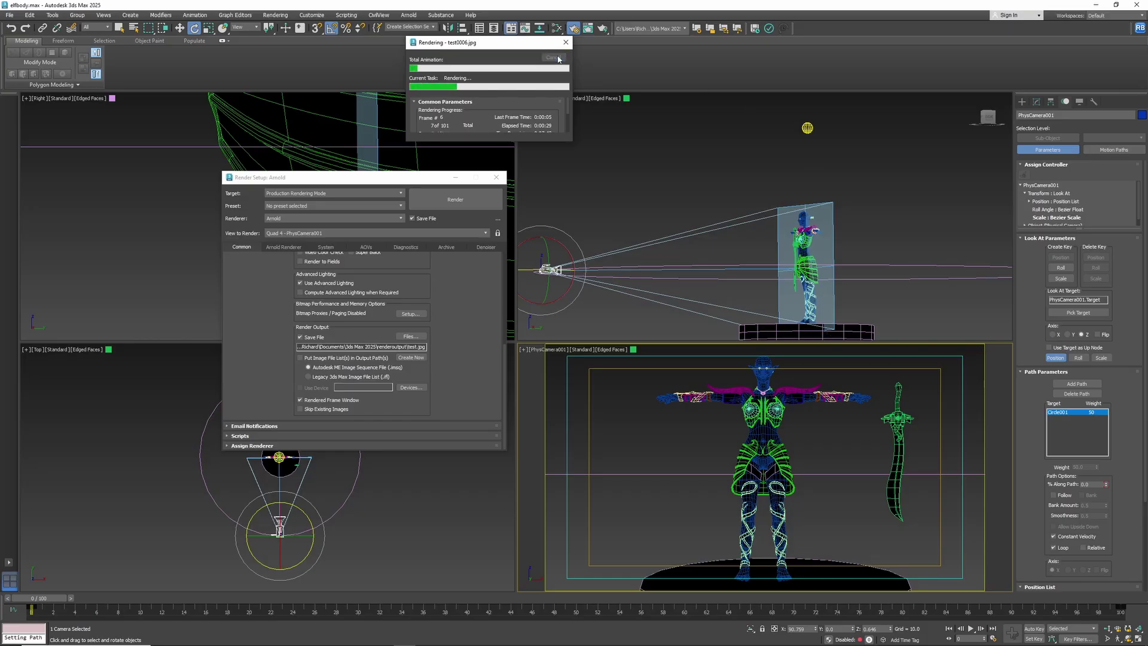
pyautogui.press('Escape')
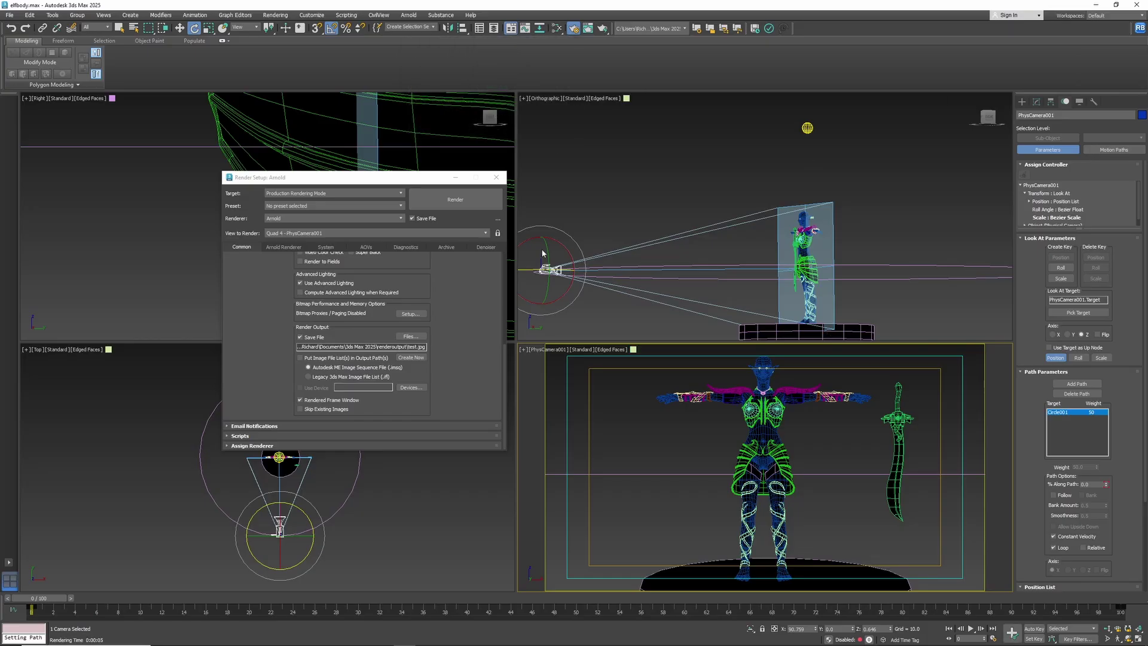
pyautogui.click(496, 178)
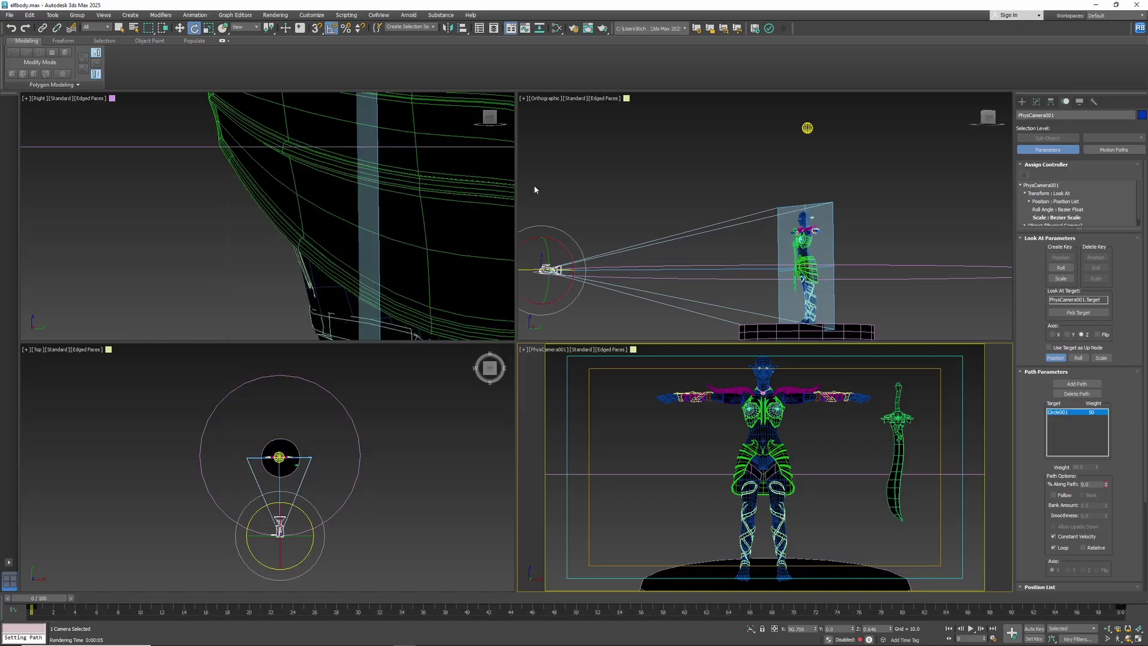
# Open the Slate Material Editor, show the parameters of Material #54 and make room beside its node
pyautogui.click(556, 29)
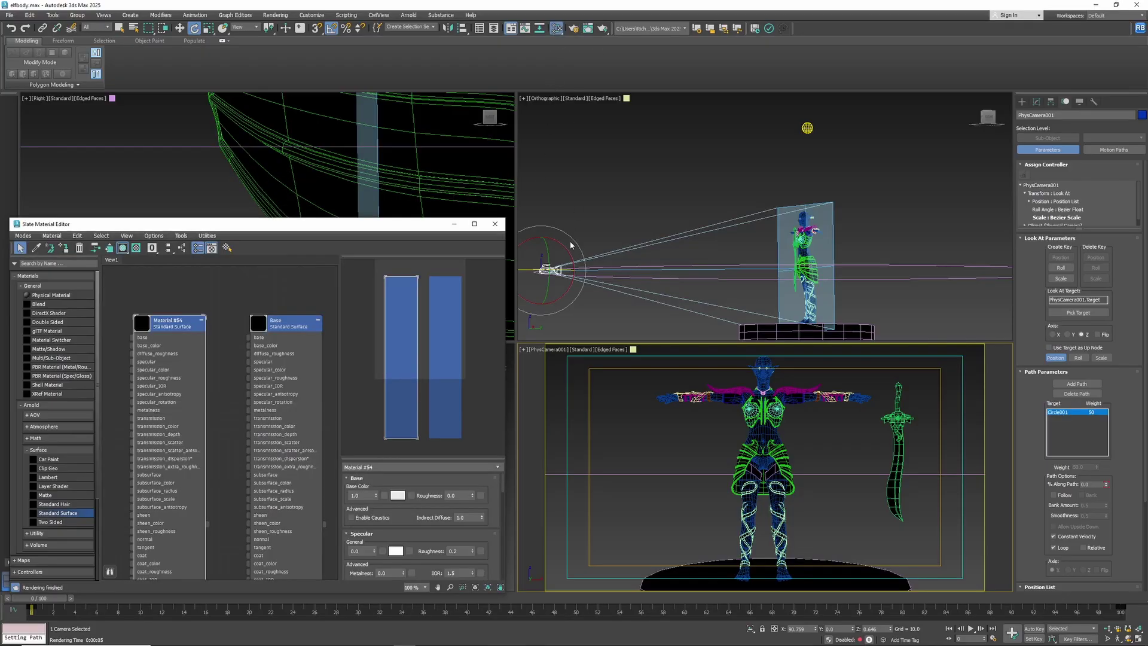
pyautogui.doubleClick(263, 321)
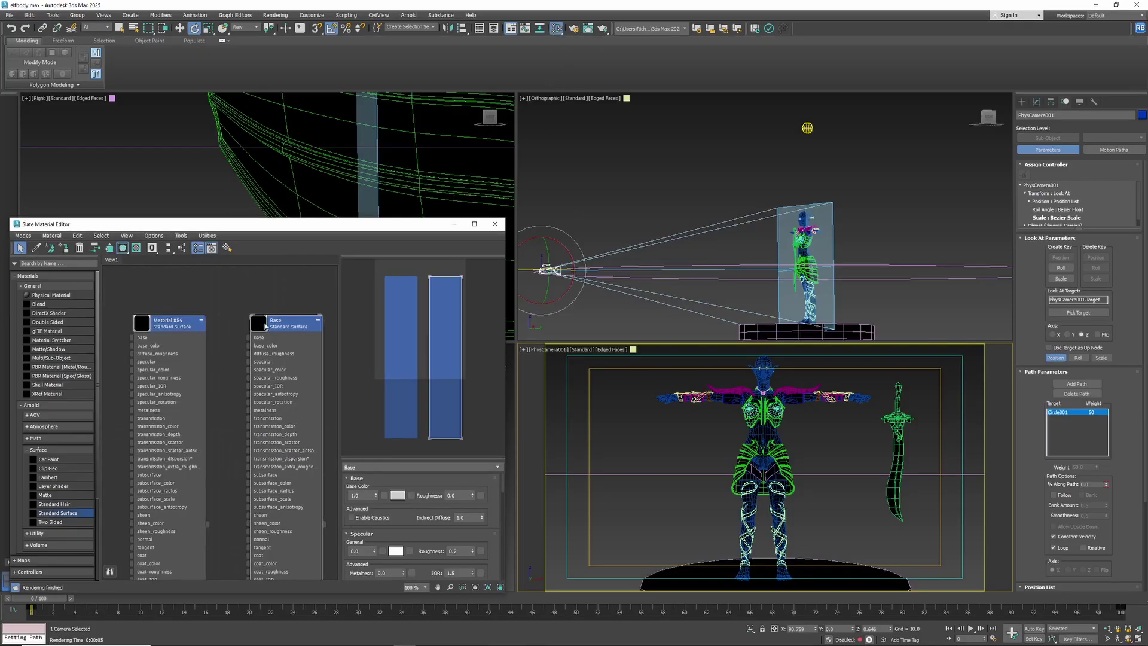
pyautogui.doubleClick(160, 322)
pyautogui.moveTo(184, 282); pyautogui.dragTo(284, 294, button='middle')
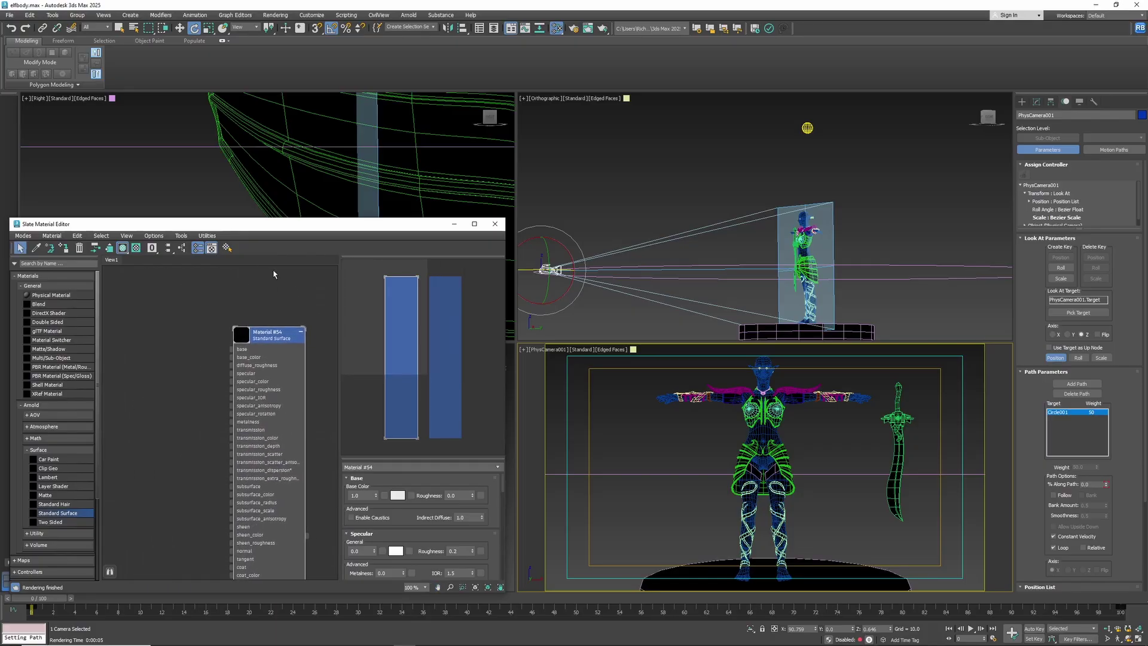
pyautogui.moveTo(1147, 70)
pyautogui.mouseDown()
pyautogui.moveTo(826, 60)
pyautogui.moveTo(1147, 88)
pyautogui.mouseUp()
pyautogui.press('w')
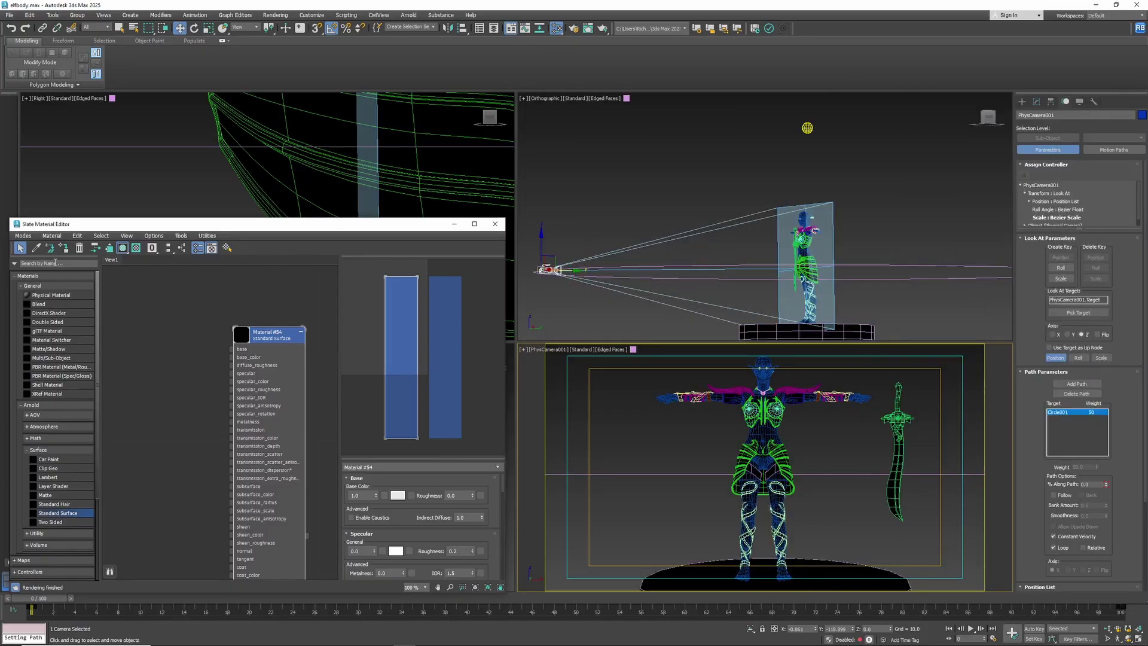
# Add an Arnold Wireframe map, connect it to the base_color of Material #54 and place it beside the material node
pyautogui.click(35, 263)
pyautogui.write('wire')
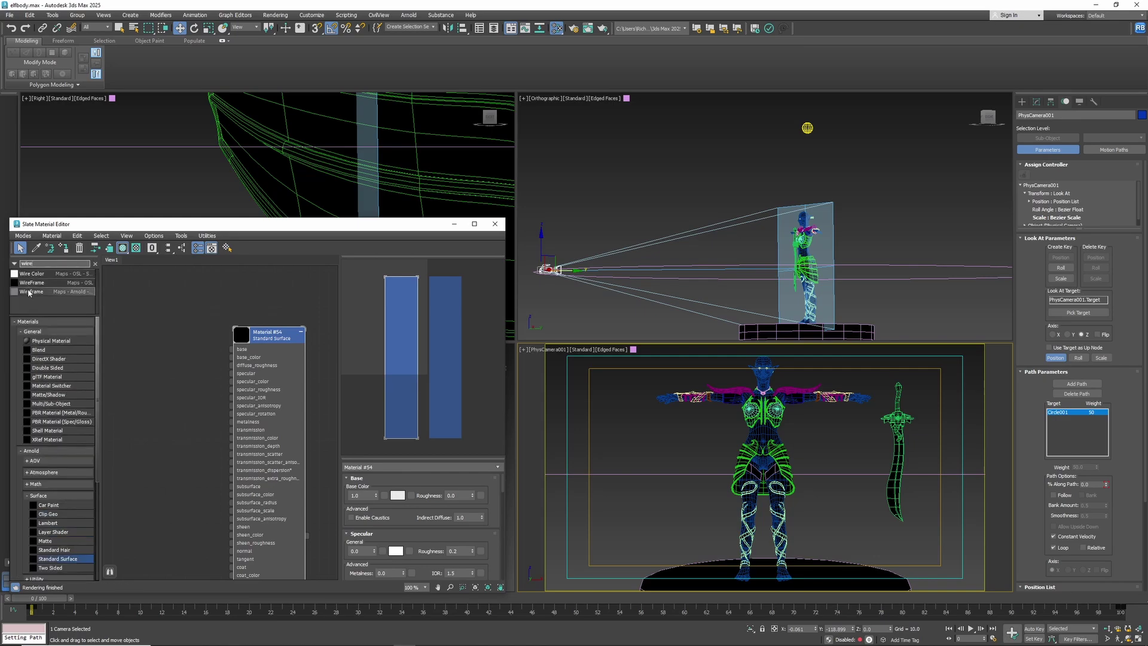
pyautogui.click(65, 298)
pyautogui.moveTo(168, 374); pyautogui.dragTo(231, 357)
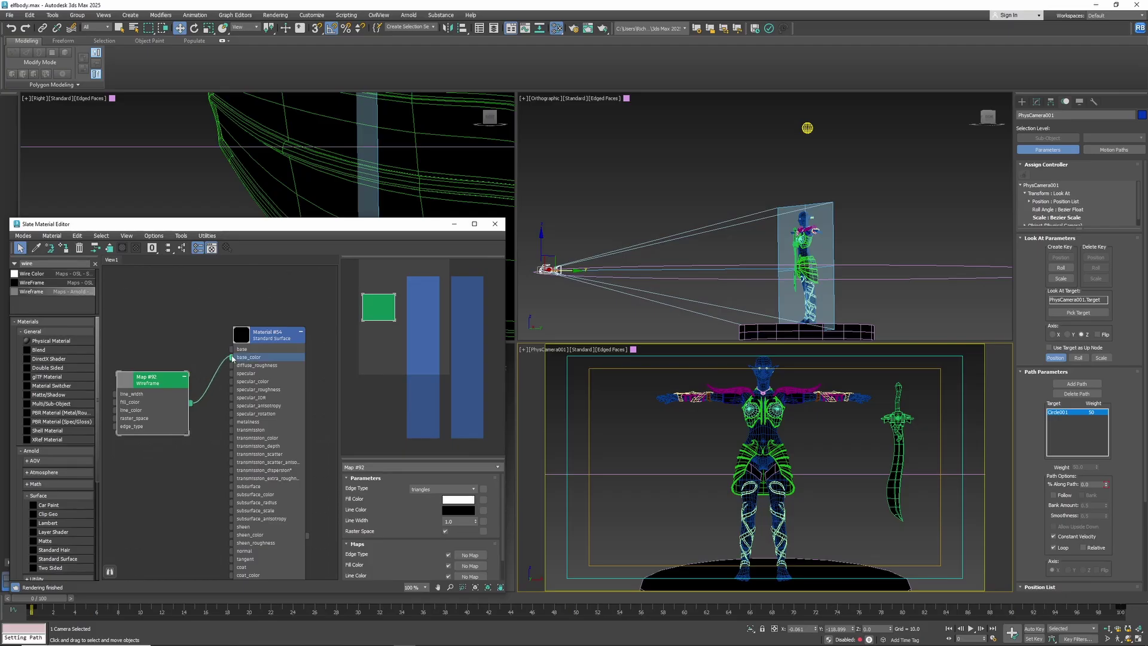
pyautogui.moveTo(159, 385); pyautogui.dragTo(151, 340)
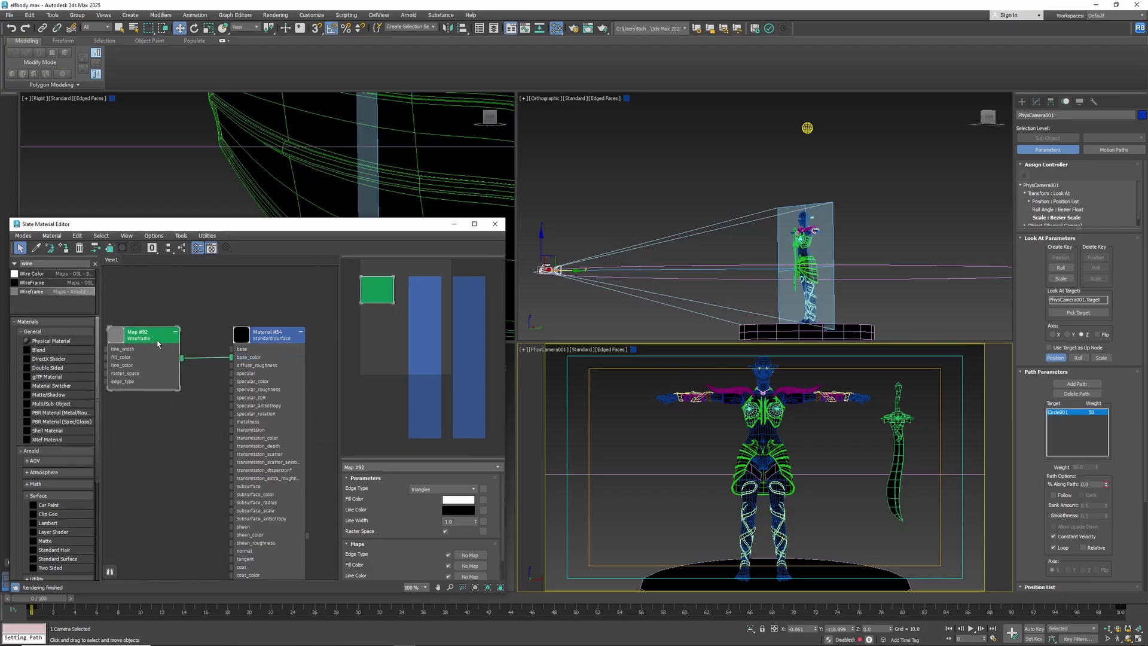
# Set the Wireframe map's edge type to polygons and render a preview of the character in the Arnold RenderView
pyautogui.click(432, 490)
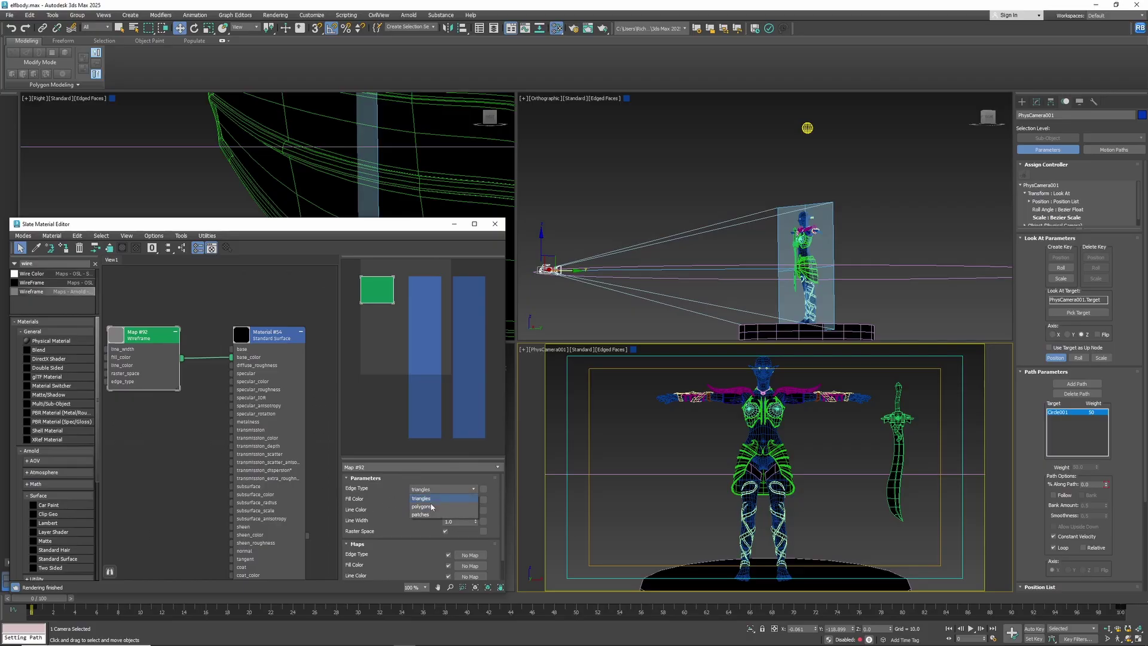
pyautogui.click(433, 507)
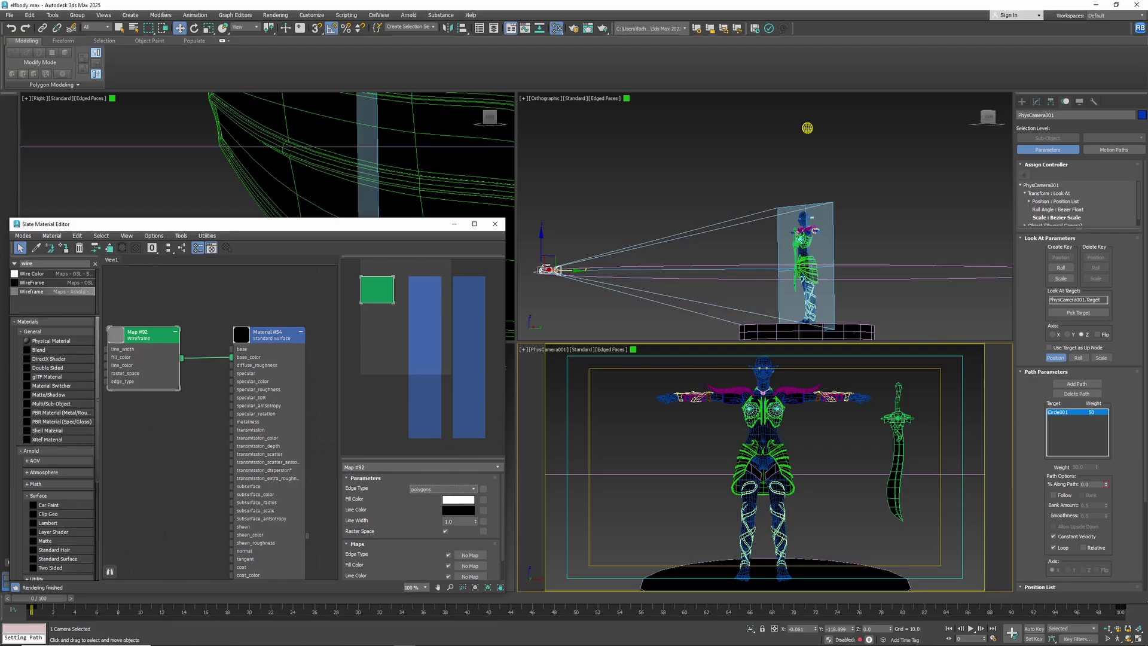
pyautogui.moveTo(1147, 75); pyautogui.dragTo(660, 54)
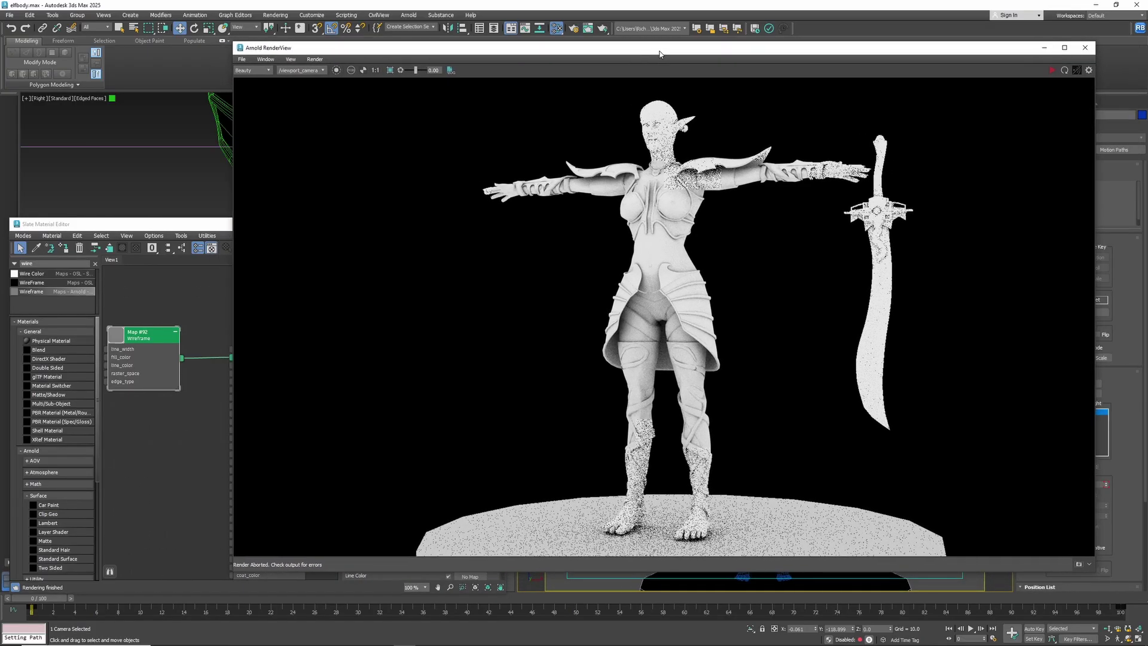
pyautogui.click(1053, 71)
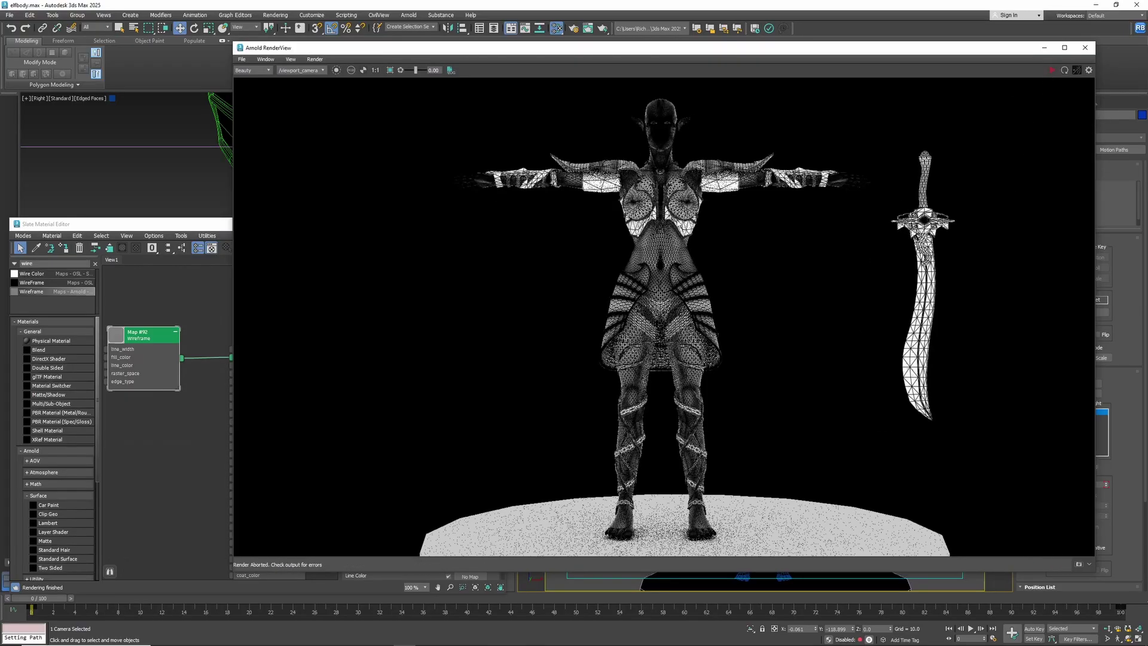
# Set the Wireframe map's line width to 0.2, render the Arnold preview again, stop it and return to the material editor
pyautogui.click(186, 225)
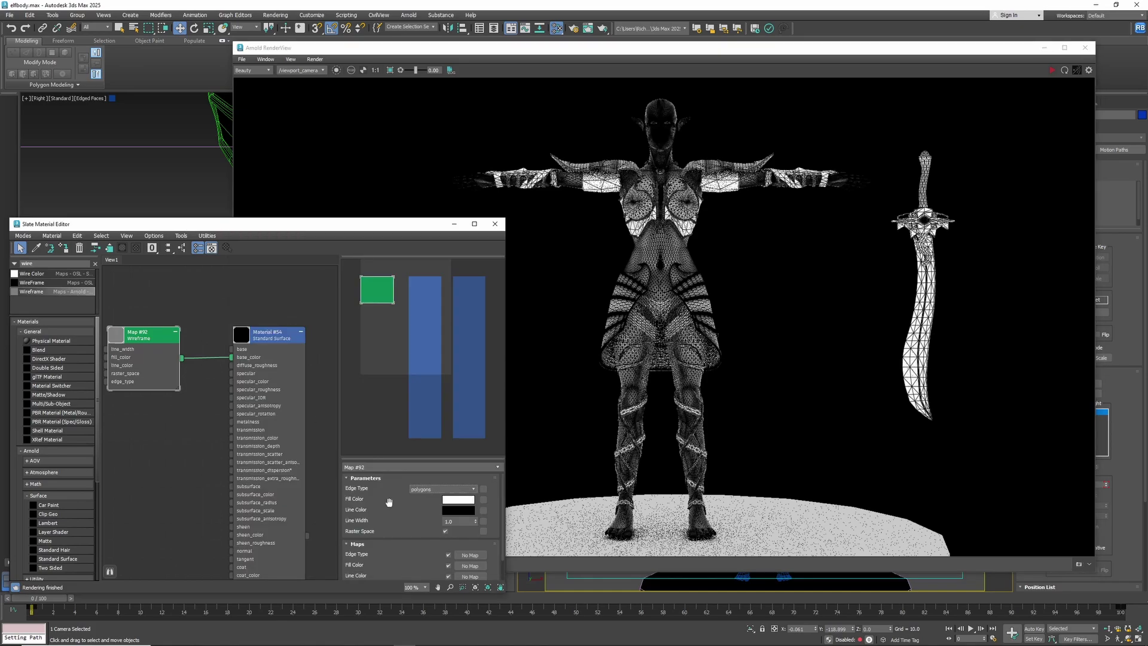
pyautogui.doubleClick(457, 524)
pyautogui.write('.2')
pyautogui.press('Return')
pyautogui.click(1052, 70)
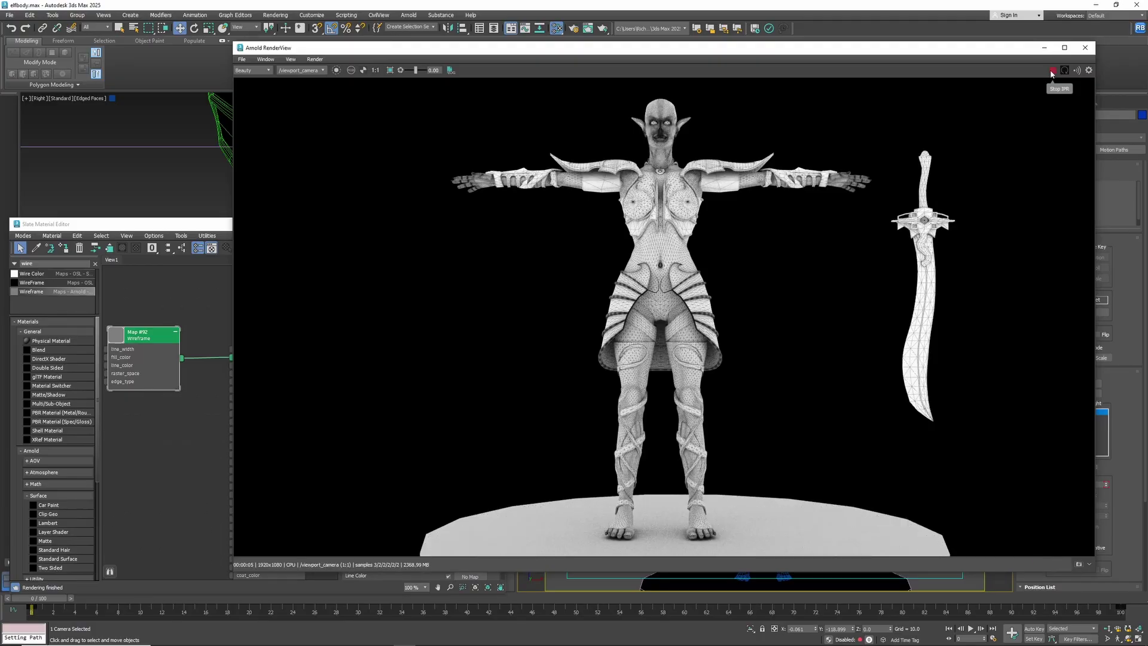
pyautogui.click(1052, 71)
pyautogui.click(195, 423)
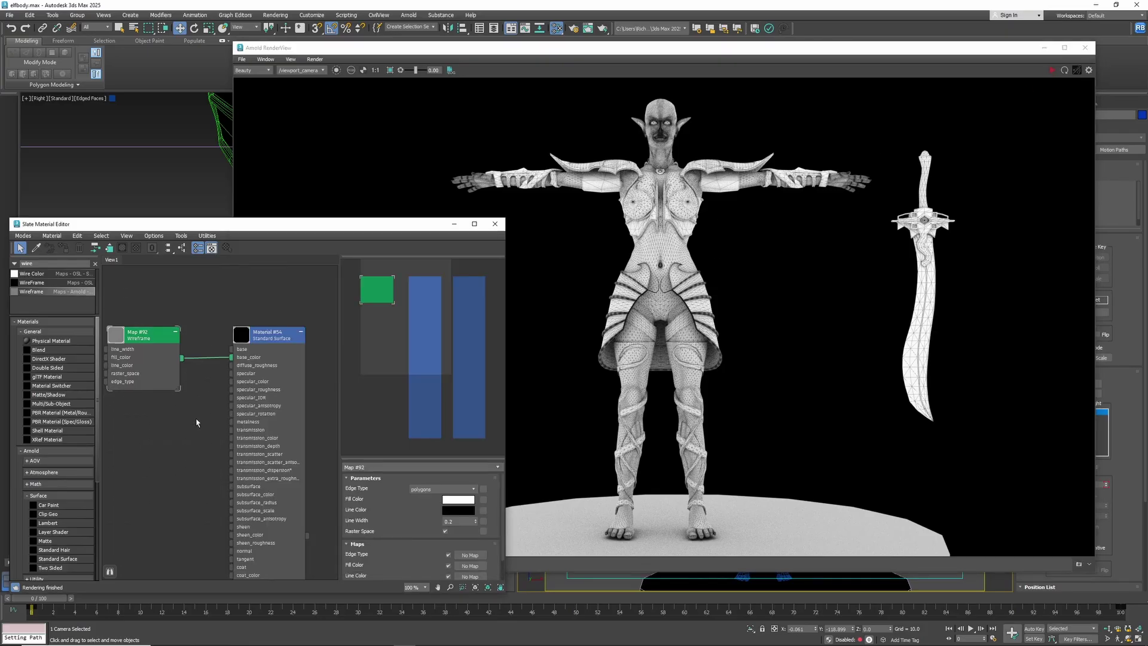